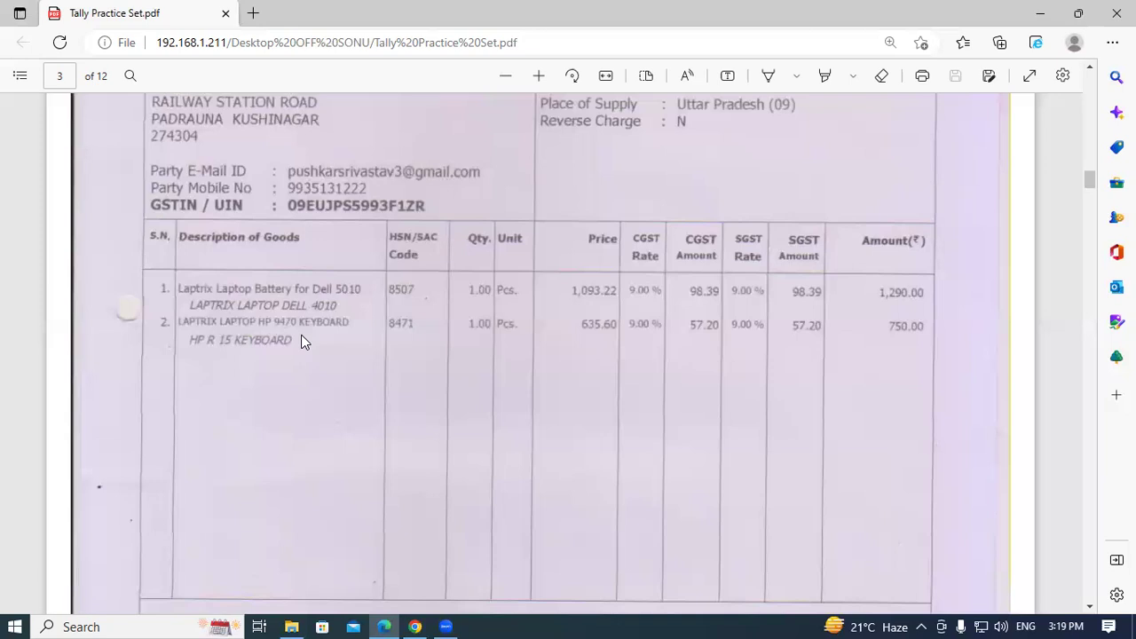
Review the Computer Empire tax invoice's party details and goods lines on page 3, and return to the desktop
scroll(301, 334, "up", 4)
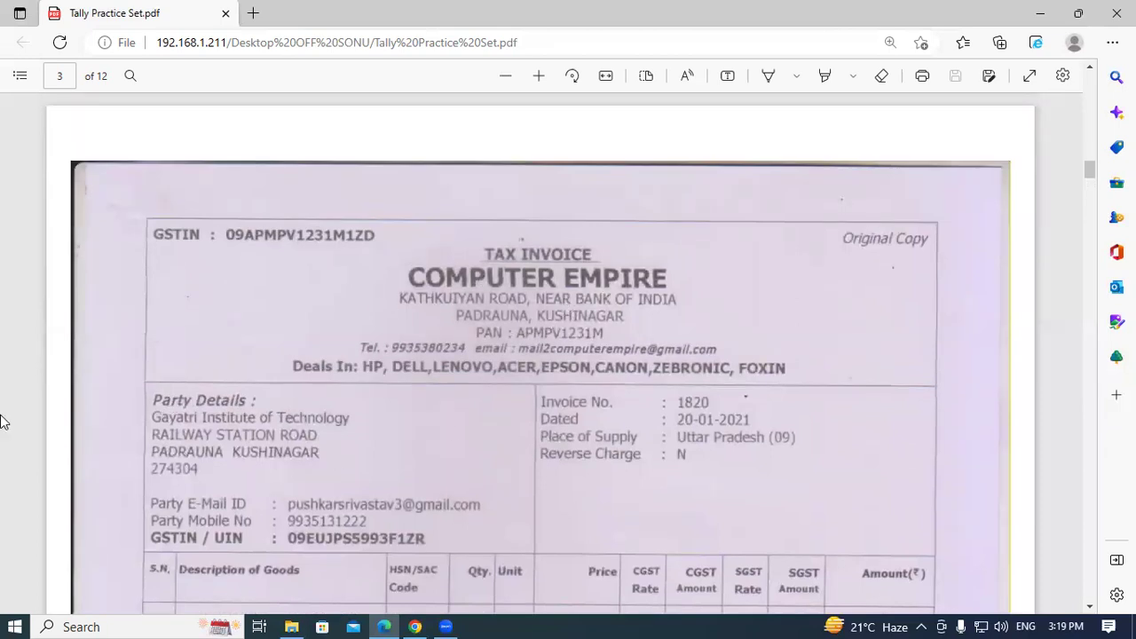
scroll(474, 474, "down", 4)
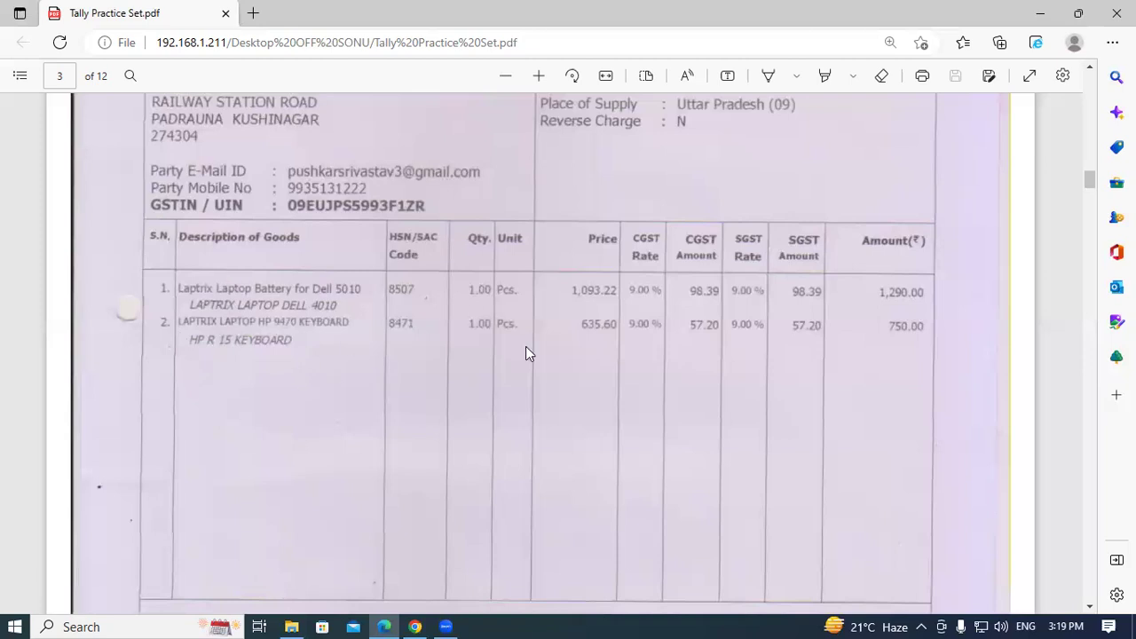
key("super+d")
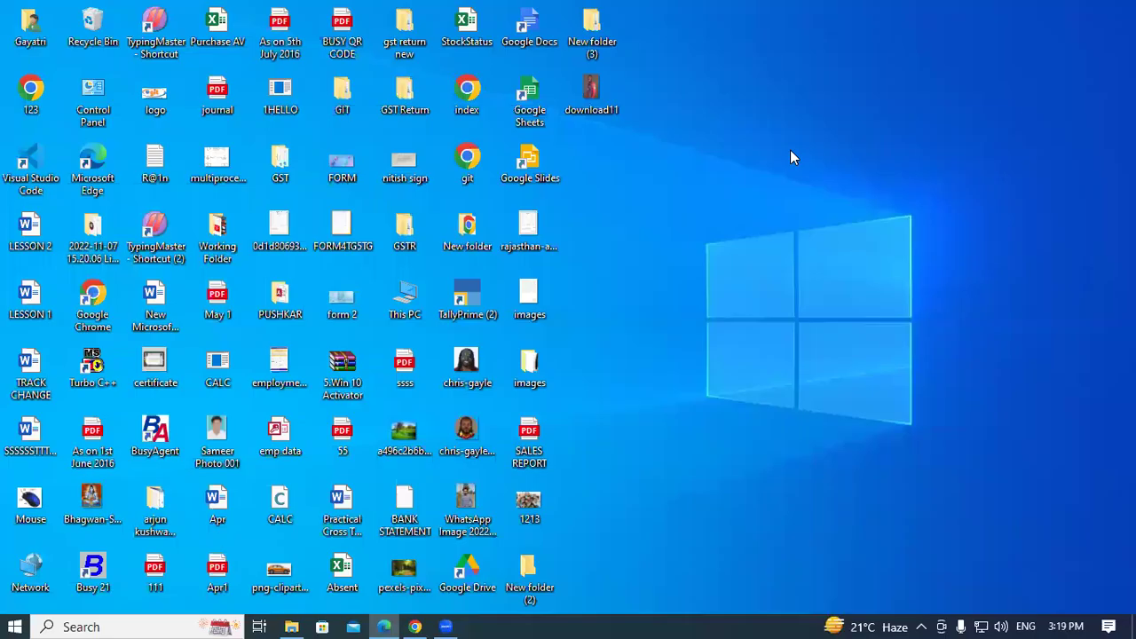
right_click(983, 80)
left_click(1017, 125)
right_click(1014, 129)
left_click(1008, 180)
right_click(1007, 179)
left_click(1006, 227)
right_click(1004, 228)
left_click(1006, 277)
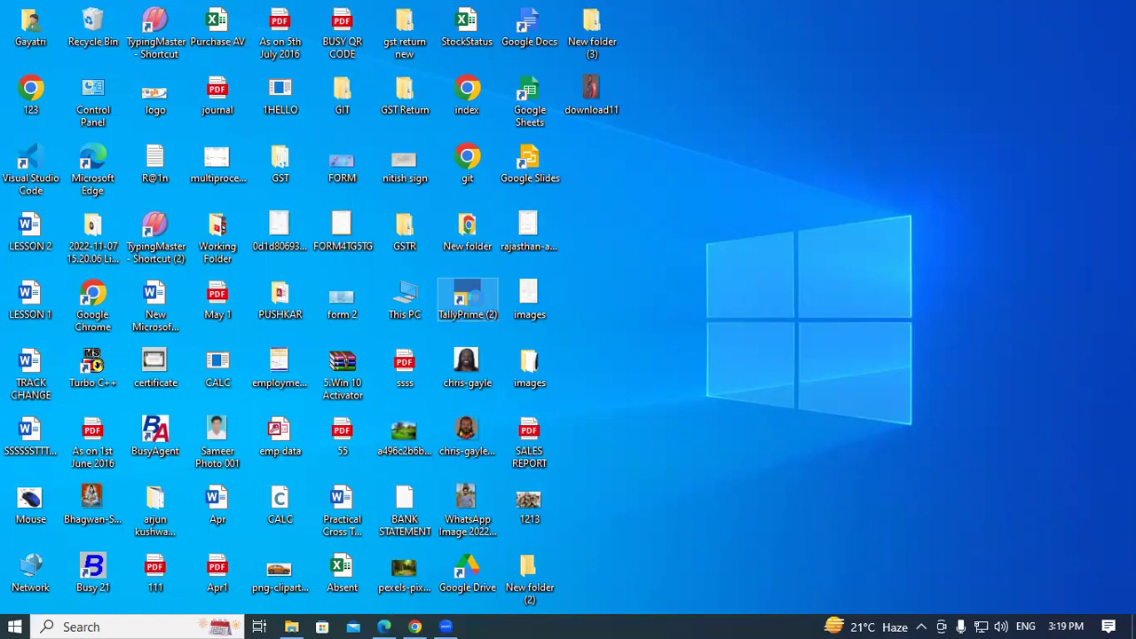
Launch TallyPrime from its desktop shortcut
right_click(477, 304)
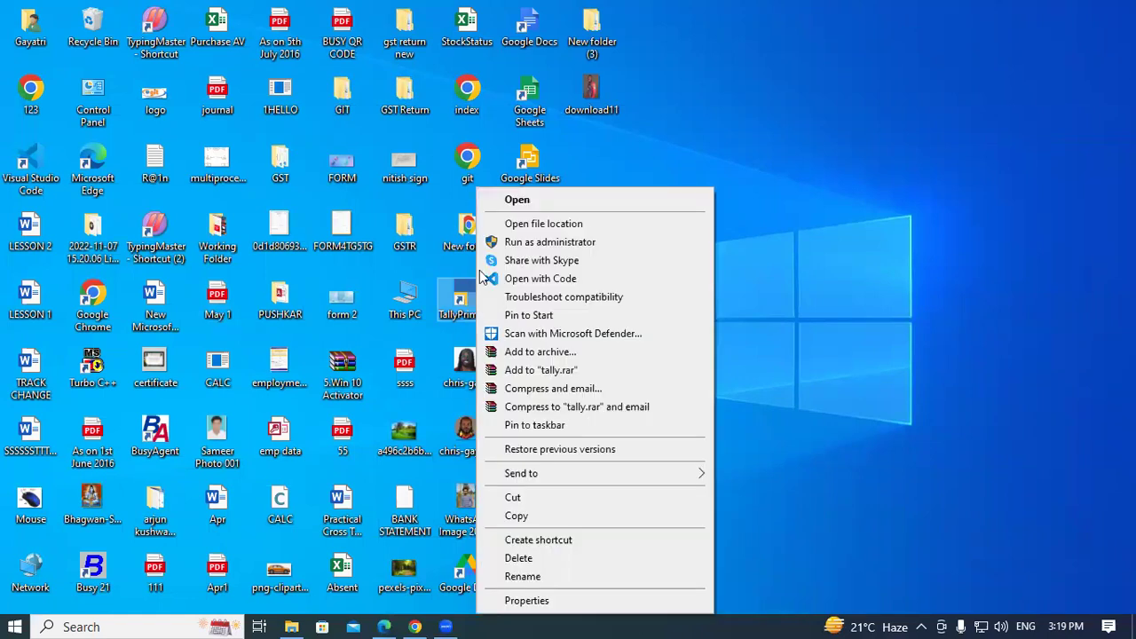
left_click(519, 199)
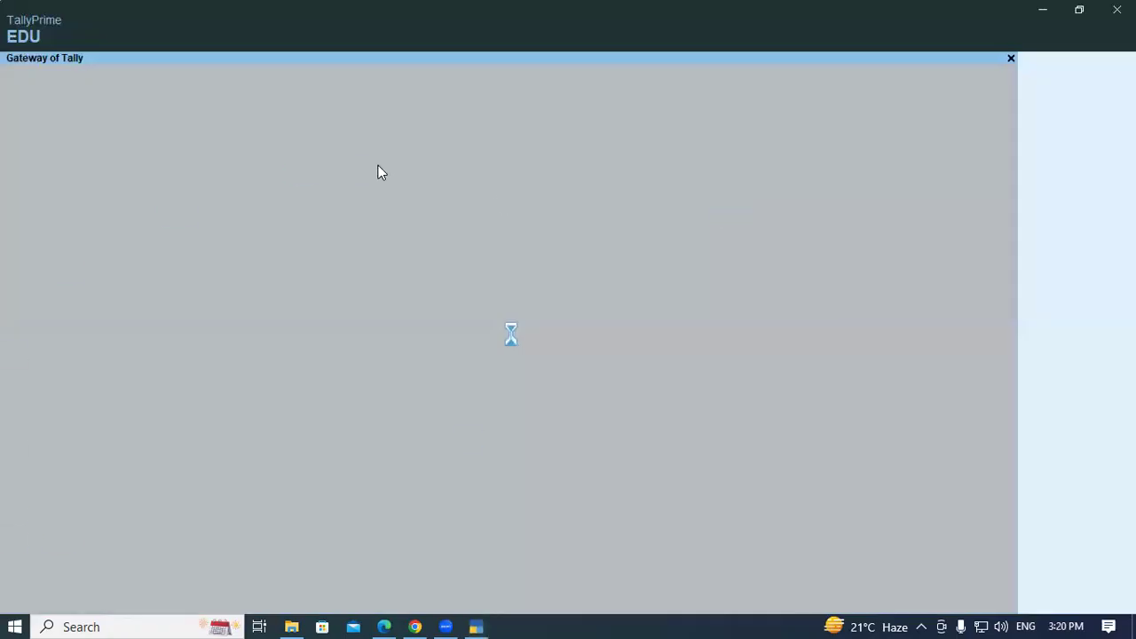
left_click(304, 374)
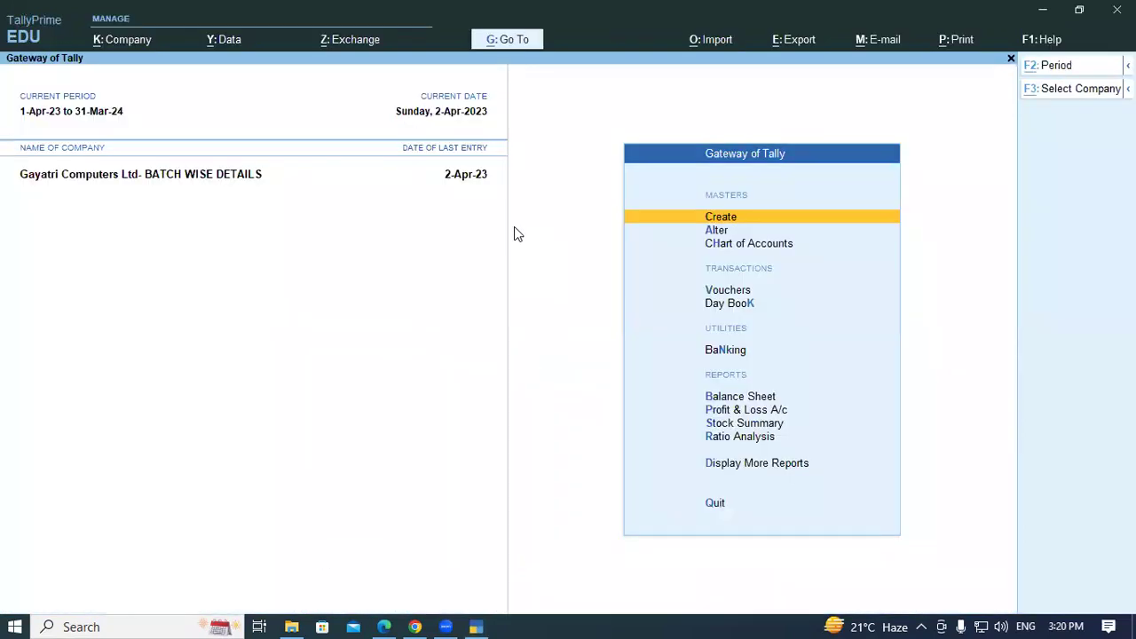
key("alt+F4")
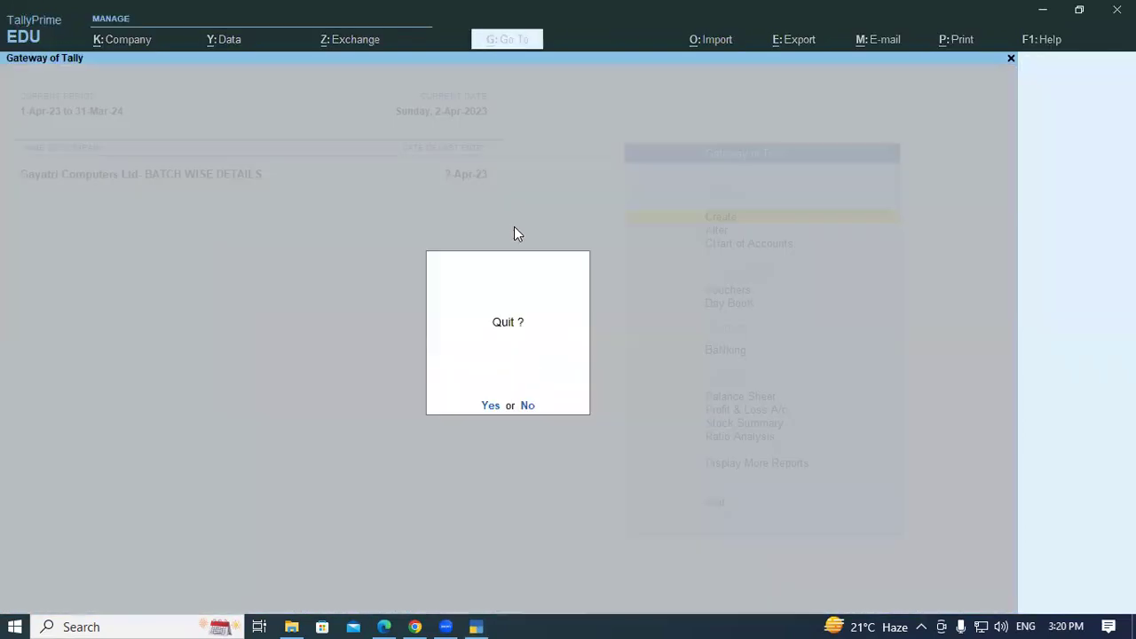
left_click(525, 408)
key("alt+F4")
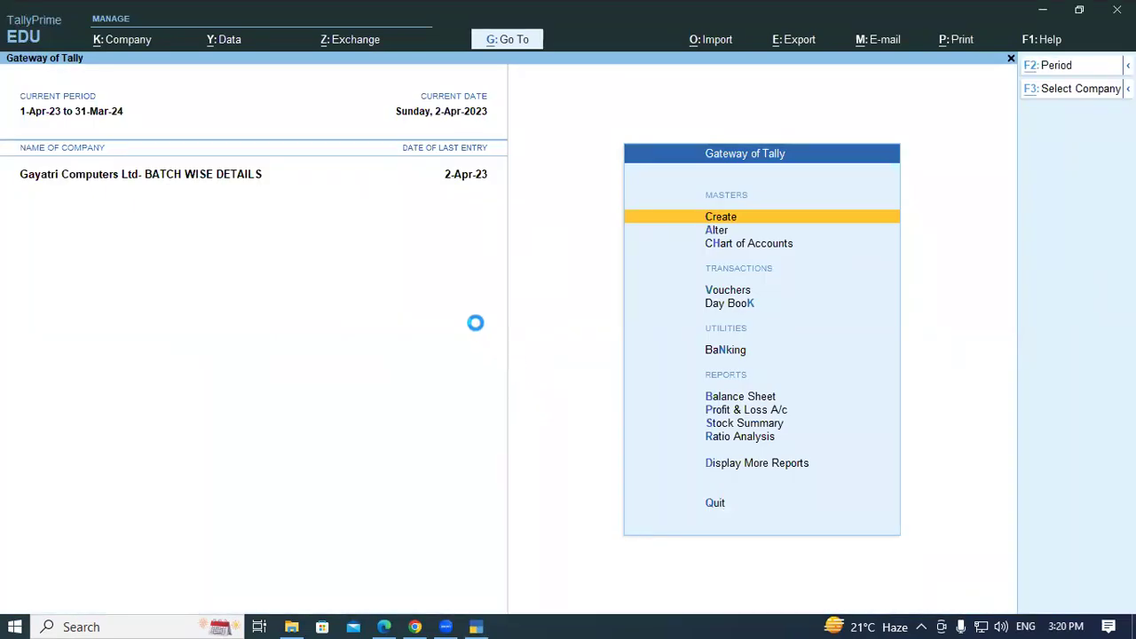
Load the company Gayatri Institute of Technology from the 3PM folder on drive D
key("F3")
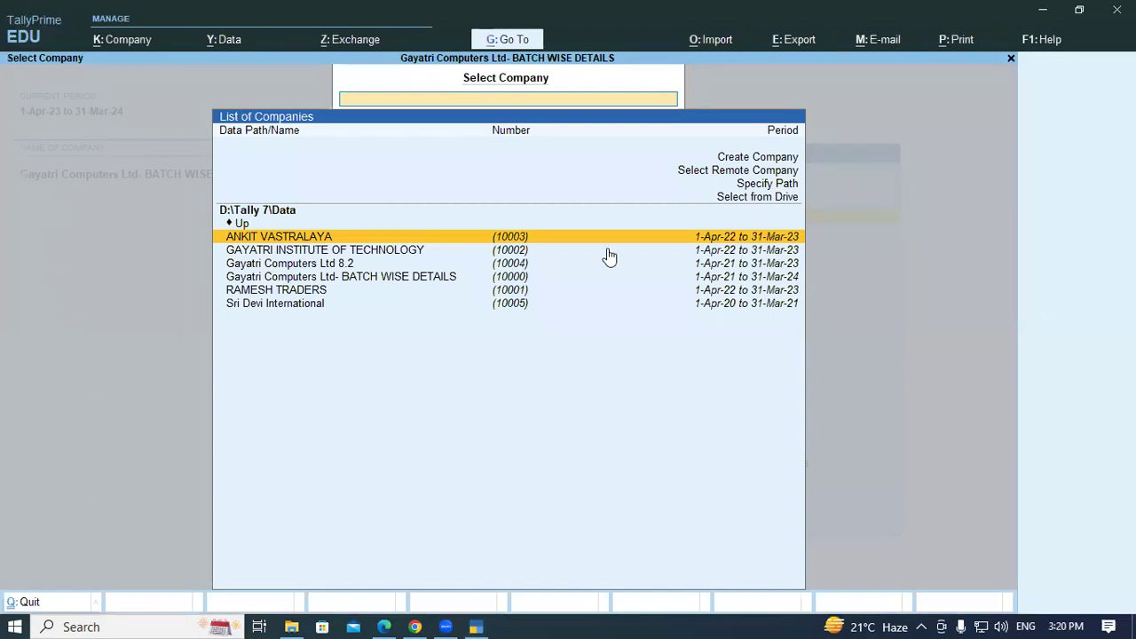
key("Up")
key("Up")
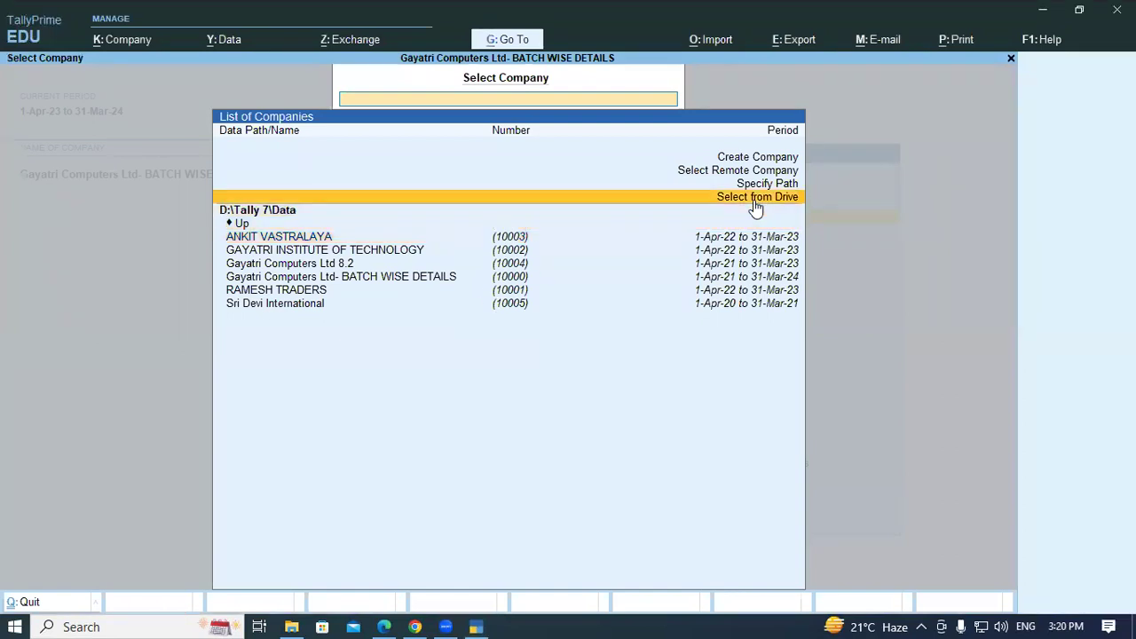
key("Return")
key("Down")
key("Return")
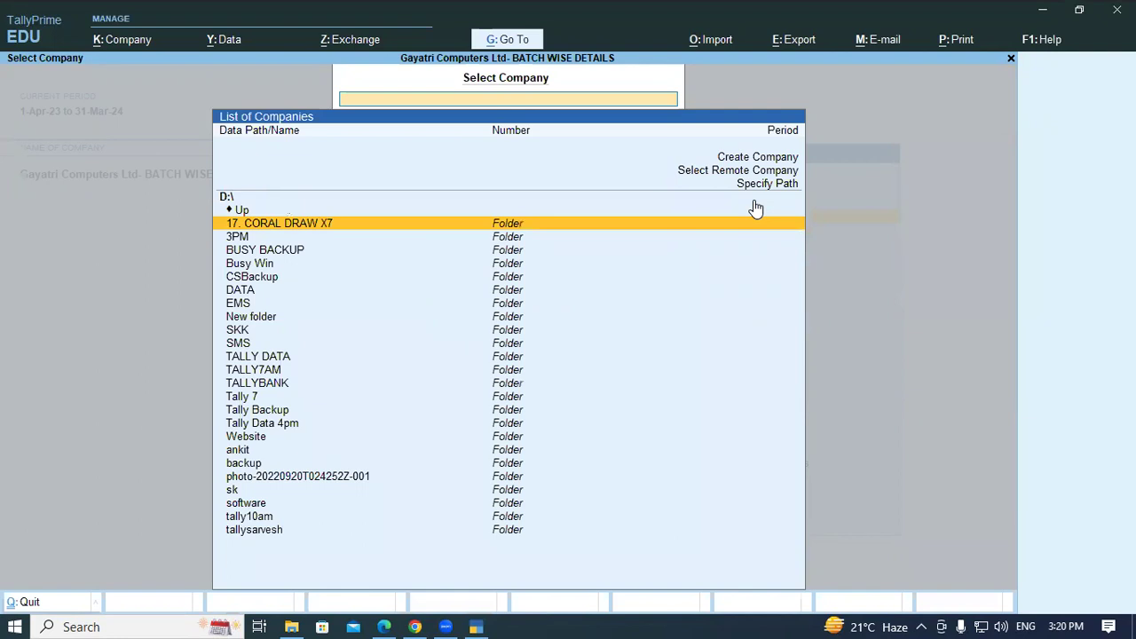
key("Down")
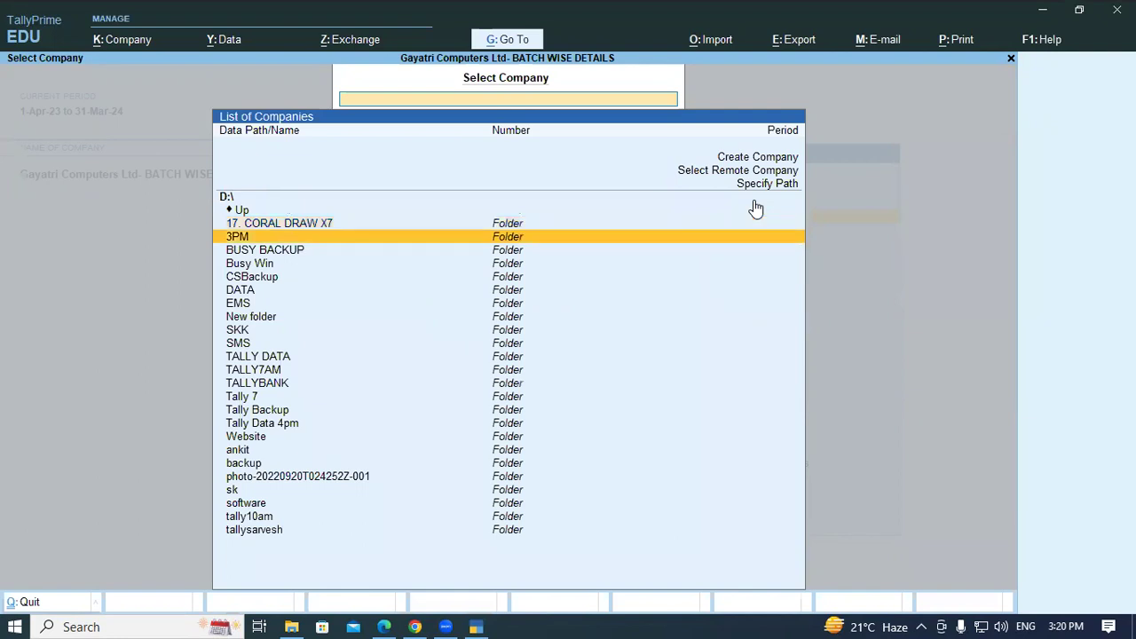
key("Return")
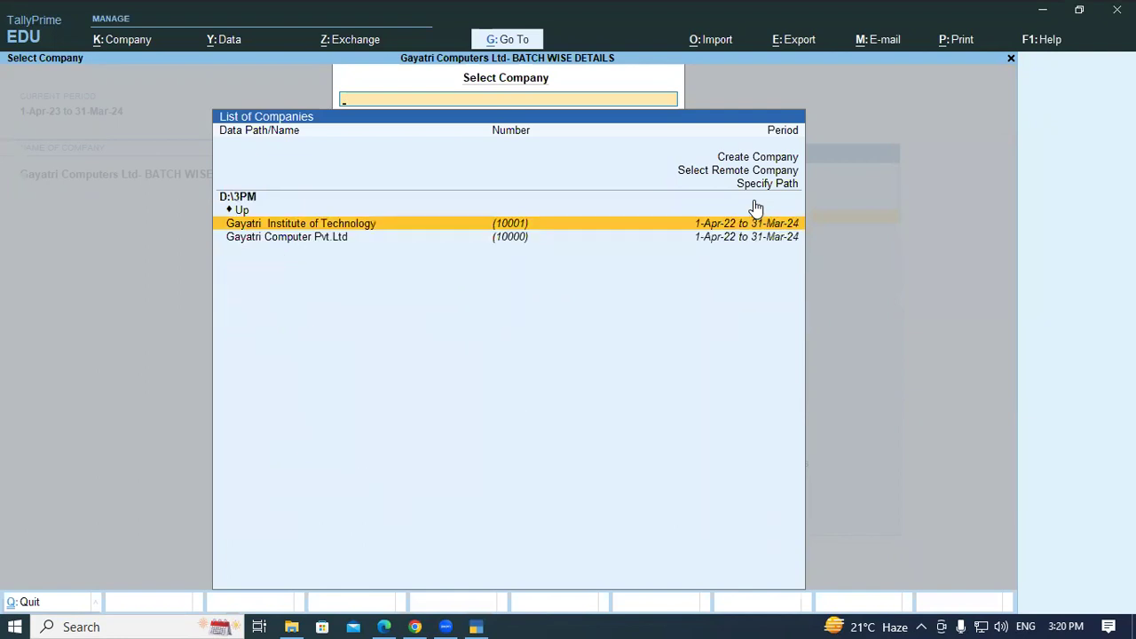
key("Return")
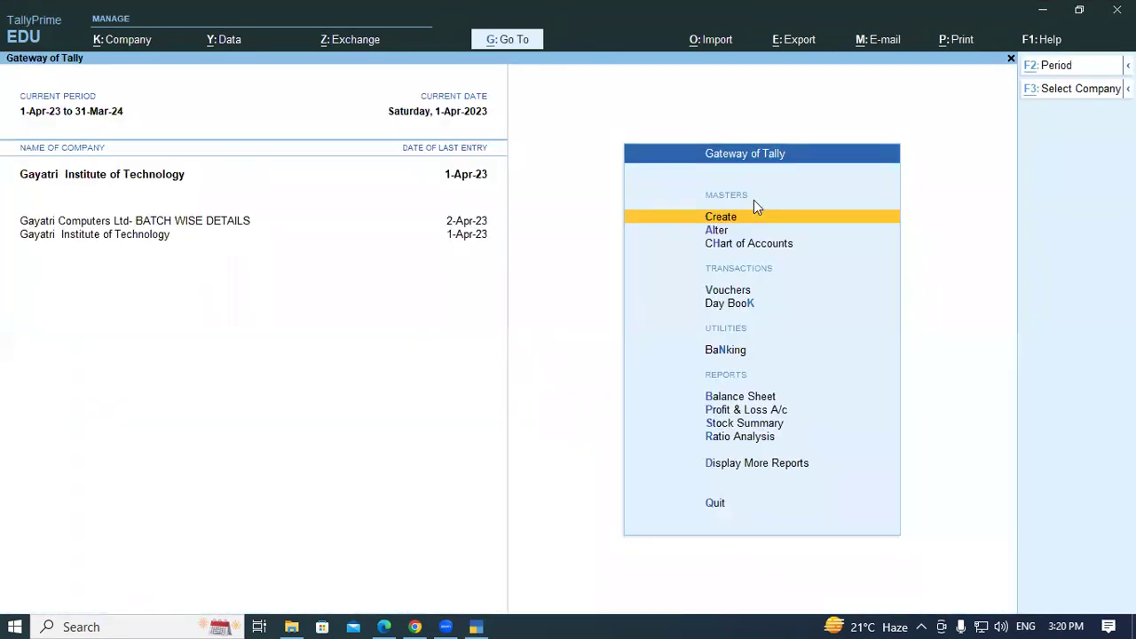
Set the company's current period to 1-4-2022 through 31-3-2023
key("F2")
type("01/4/")
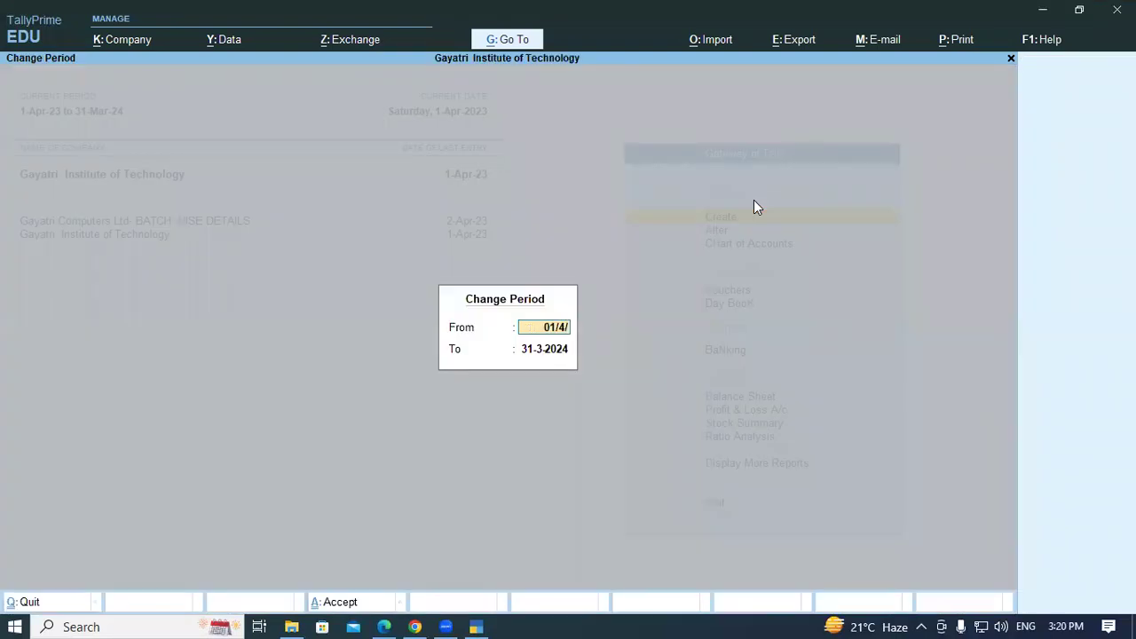
type("2022")
key("Return")
type("31/03/")
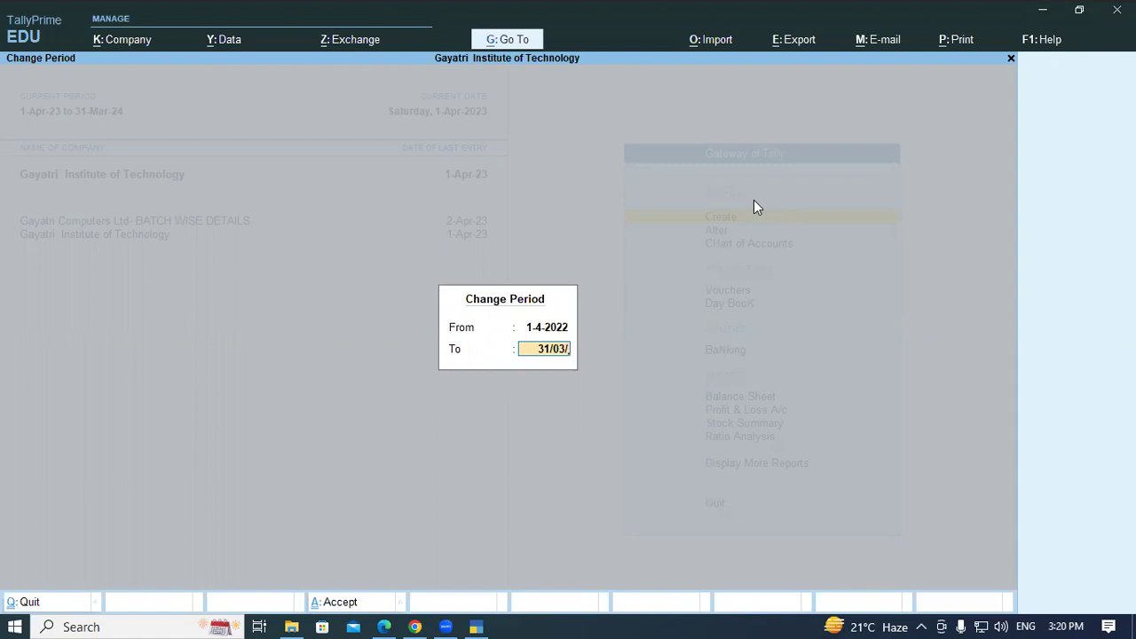
type("2023")
key("Return")
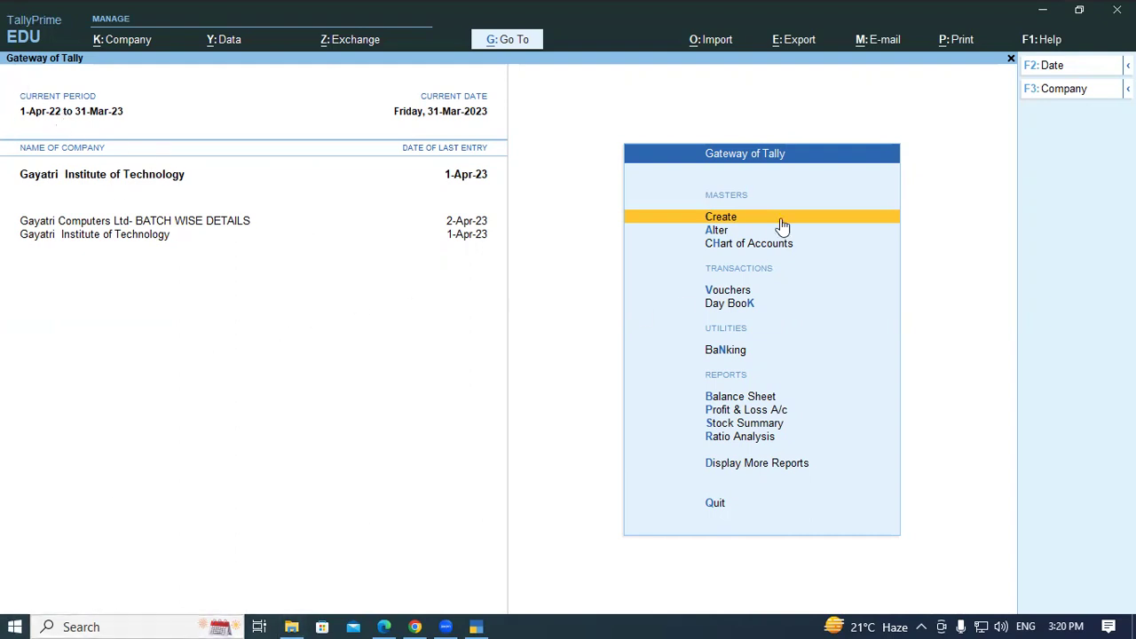
Open the creation form for a new stock item in the inventory masters
left_click(733, 215)
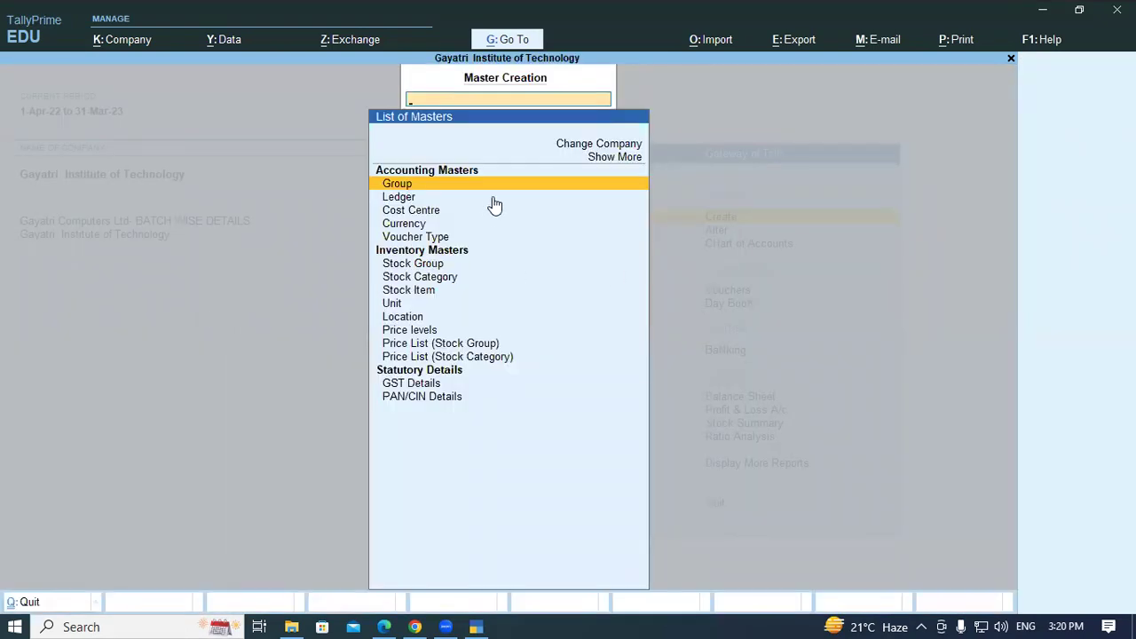
key("Down")
key("Down")
key("Down")
key("Down")
key("Down")
key("Down")
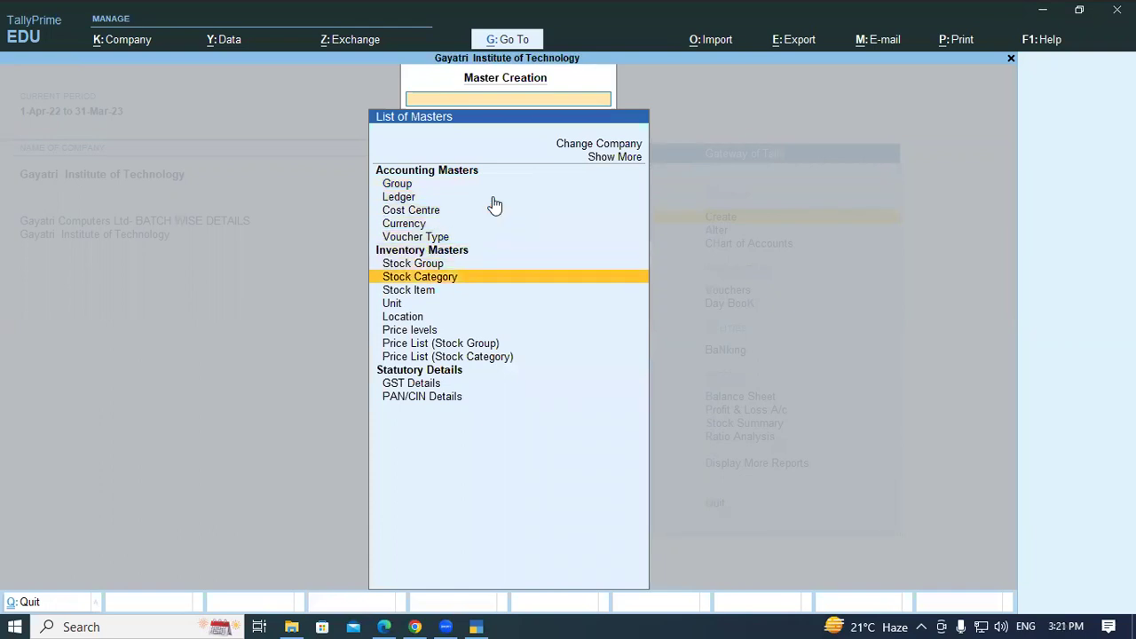
key("Down")
key("Return")
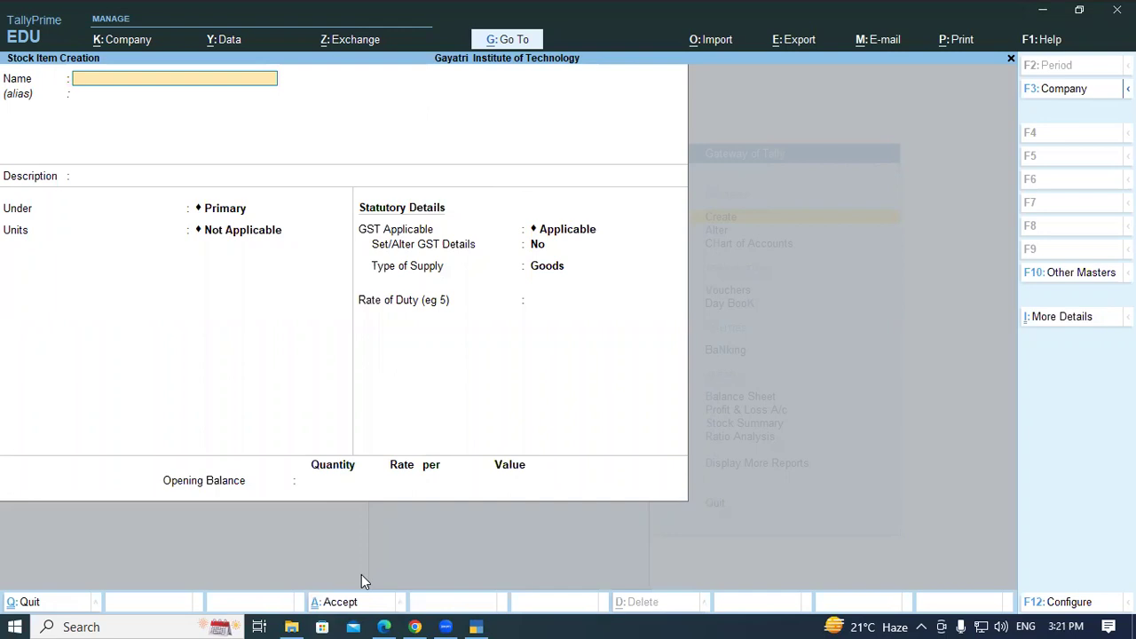
Name the stock item "Laptrix Laptop Battery for Dell 5010", copying the first goods line of the PDF invoice
left_click(384, 626)
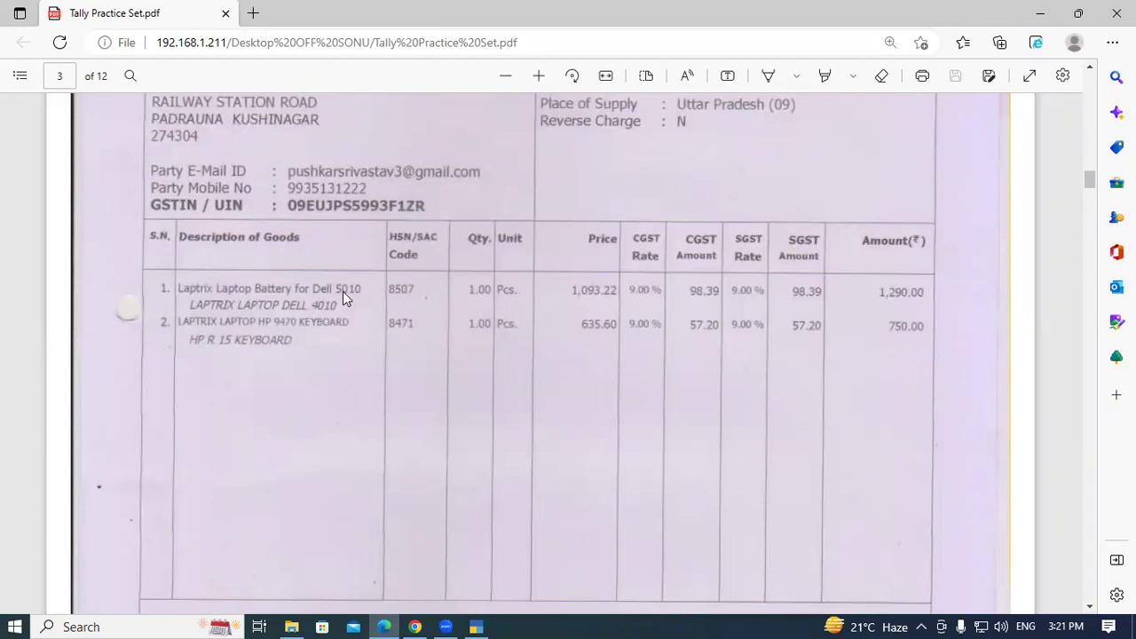
left_click(476, 626)
type("La")
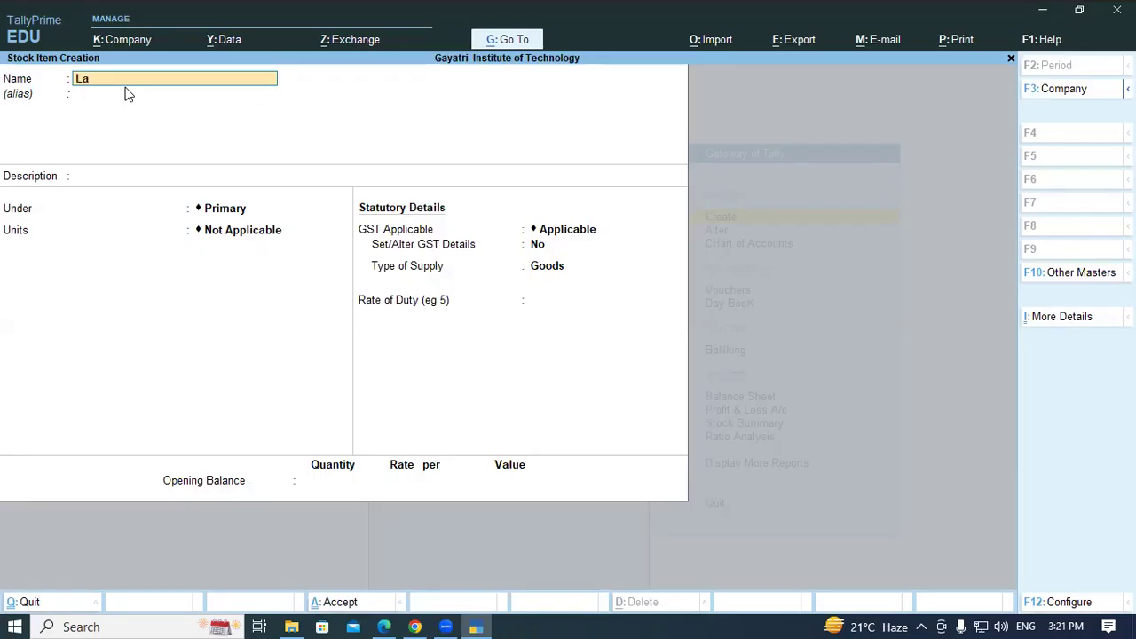
type("ptrix Lapt")
type("op")
type(" s")
key("BackSpace")
type("for")
key("alt+Tab")
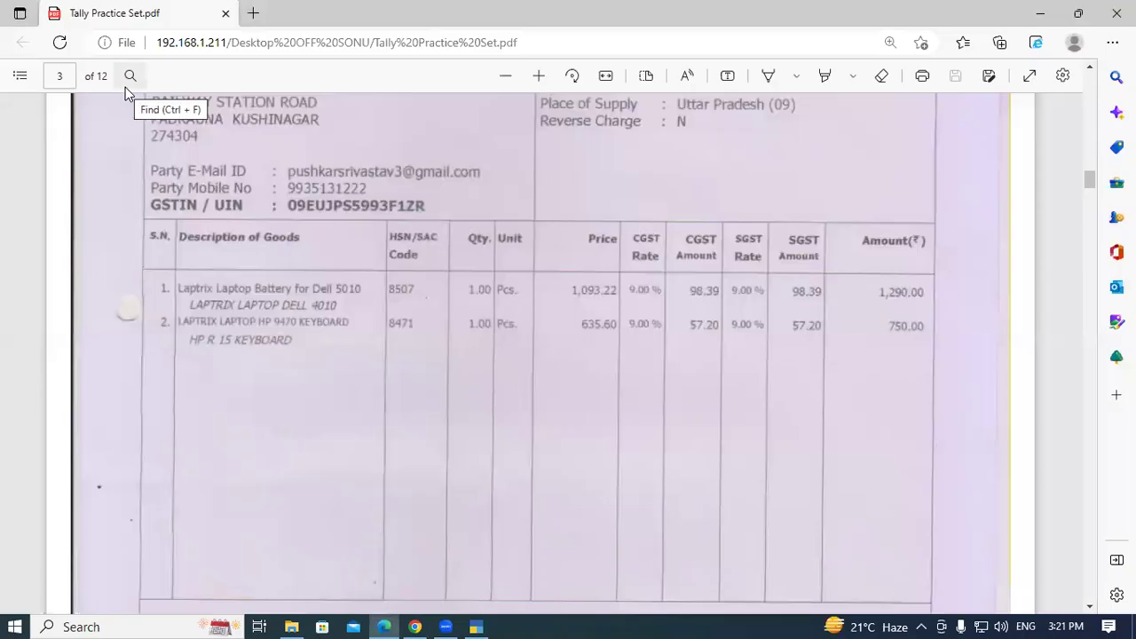
key("alt+Tab")
key("BackSpace")
key("BackSpace")
key("BackSpace")
type("Battery")
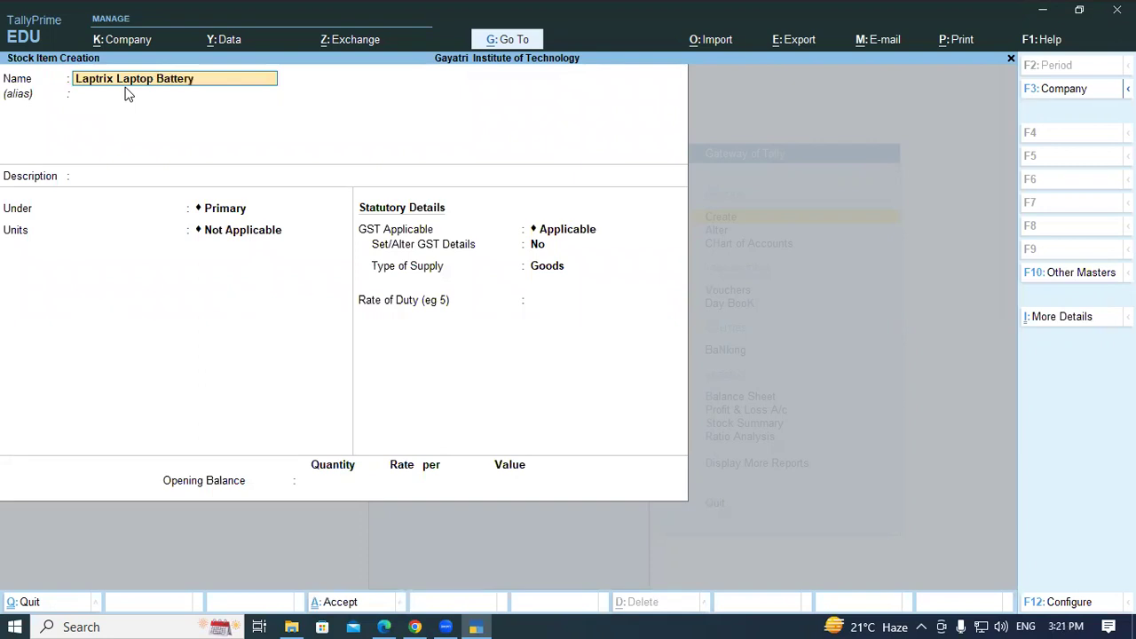
type(" for Dell 5010")
key("Return")
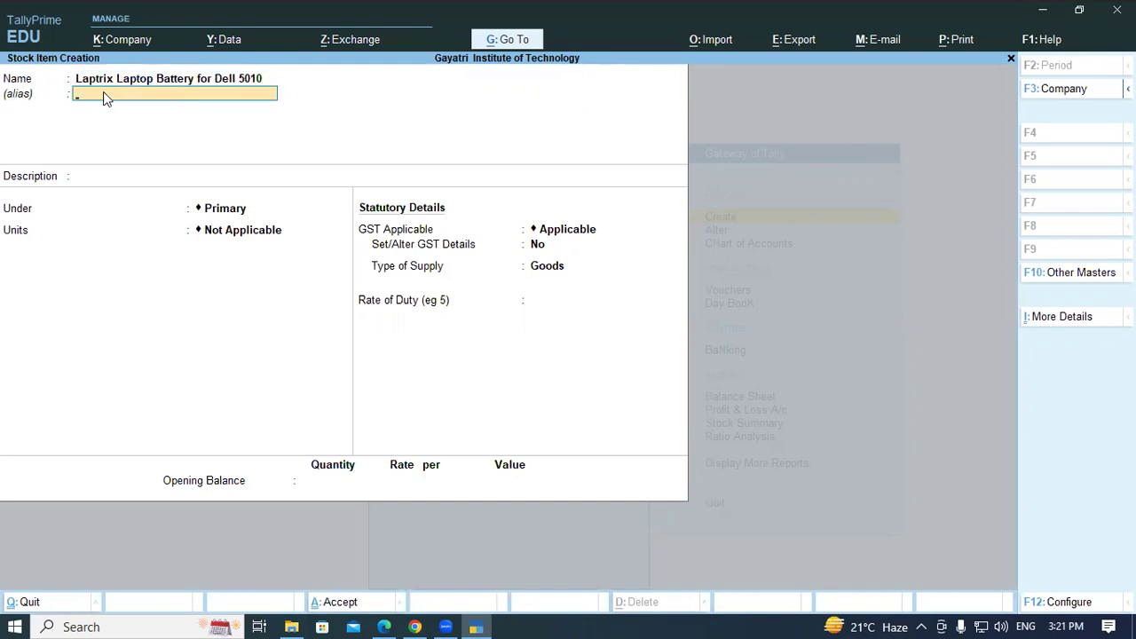
Give the stock item the alias "Laptrix Laptop Dell 4010" as written in the PDF invoice
key("alt+Tab")
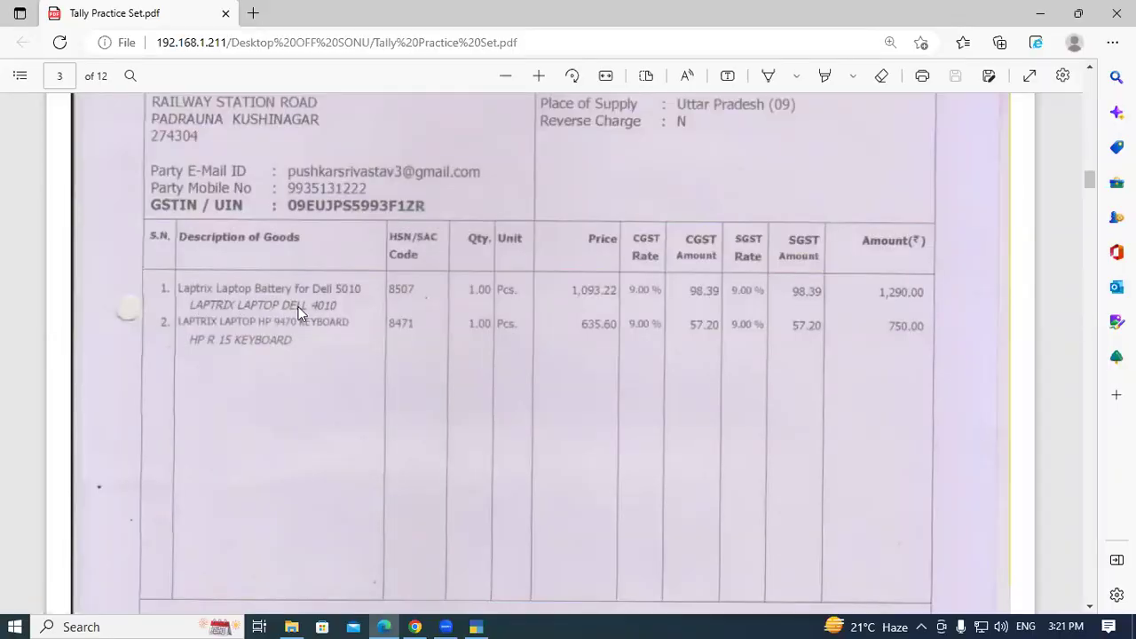
key("alt+Tab")
type("aptri")
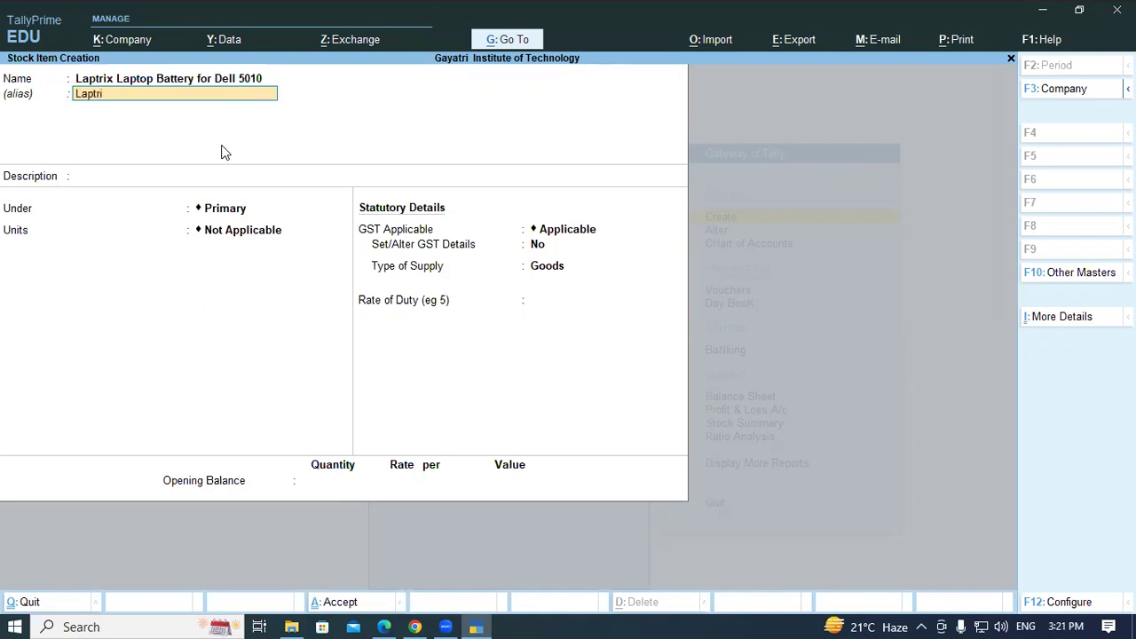
type("x Laptop")
type("ell 4010")
key("Return")
key("Return")
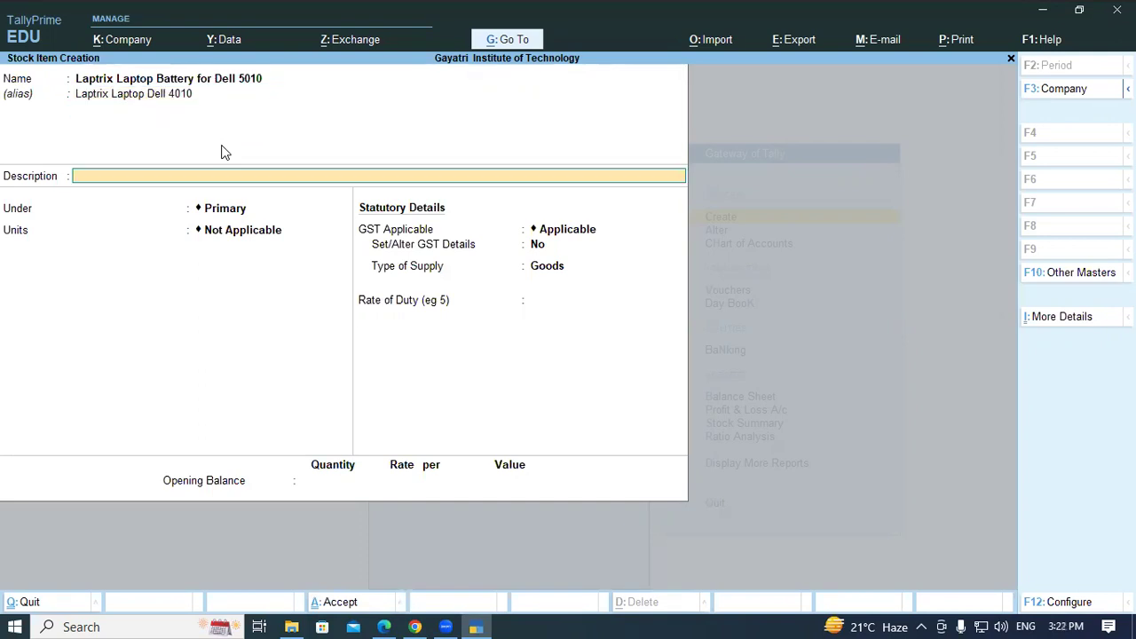
Leave the item description blank and start a new stock group "Battery" under Primary with GST details enabled
key("Return")
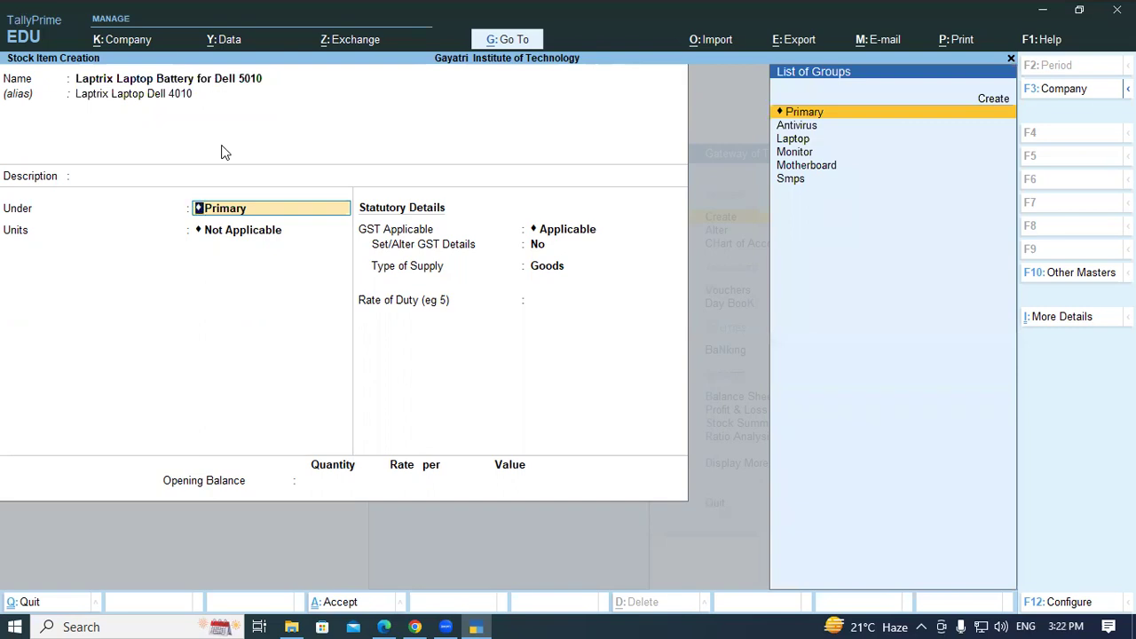
key("alt+c")
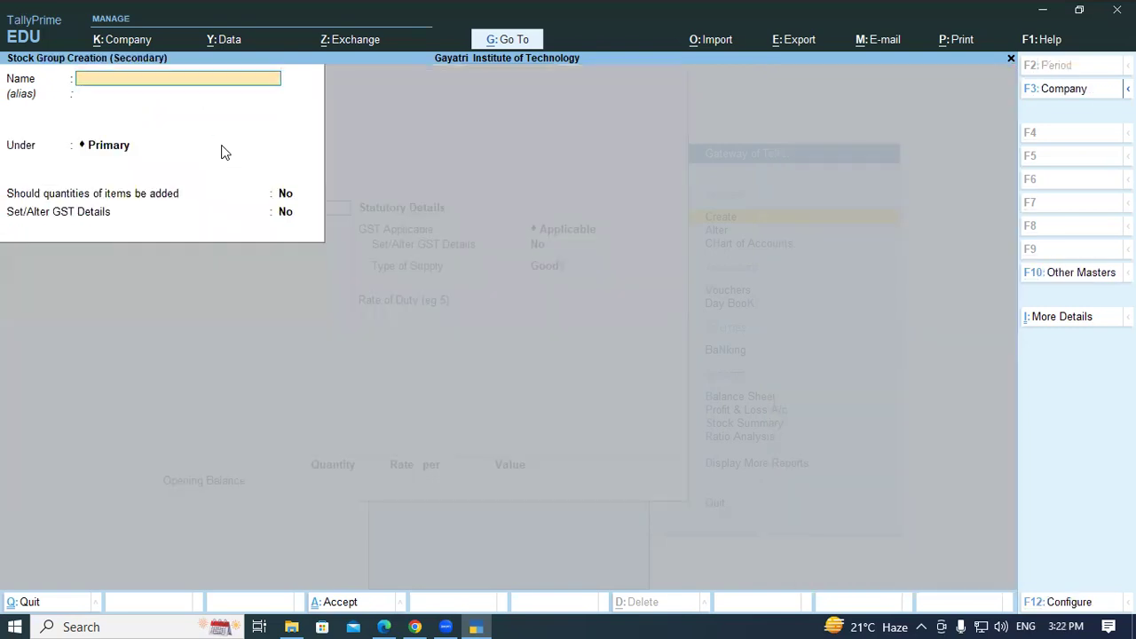
type("Battery")
key("Return")
key("Return")
key("Return")
key("Return")
key("y")
key("Return")
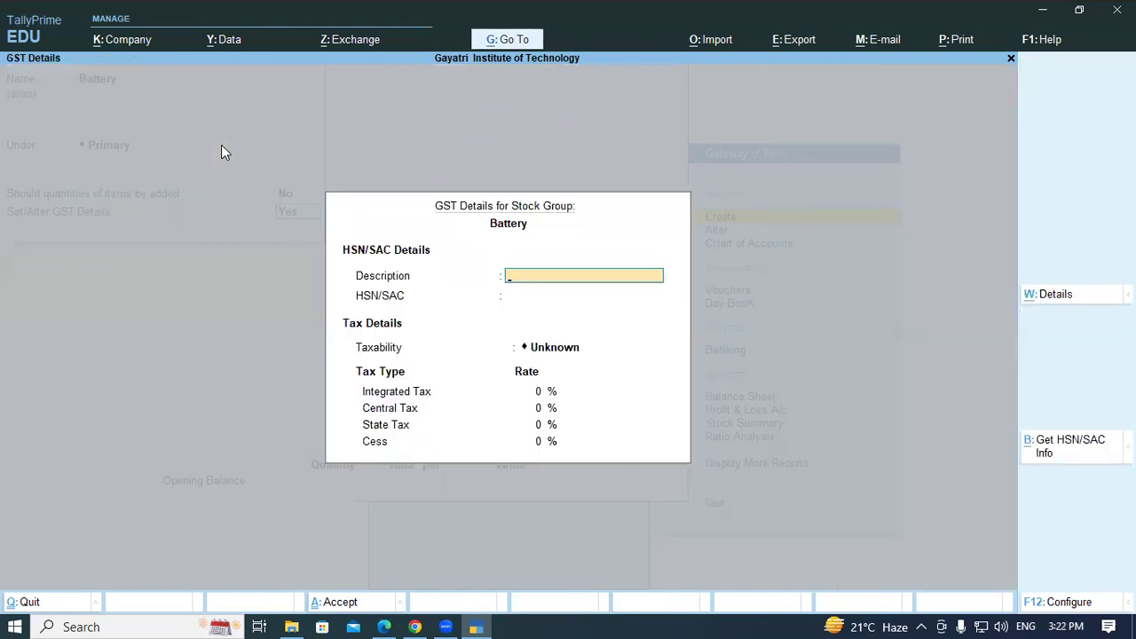
Enter "Battery" as the GST description of the Battery stock group and 8507 as its HSN/SAC code, per the PDF invoice
type("Battery")
key("Return")
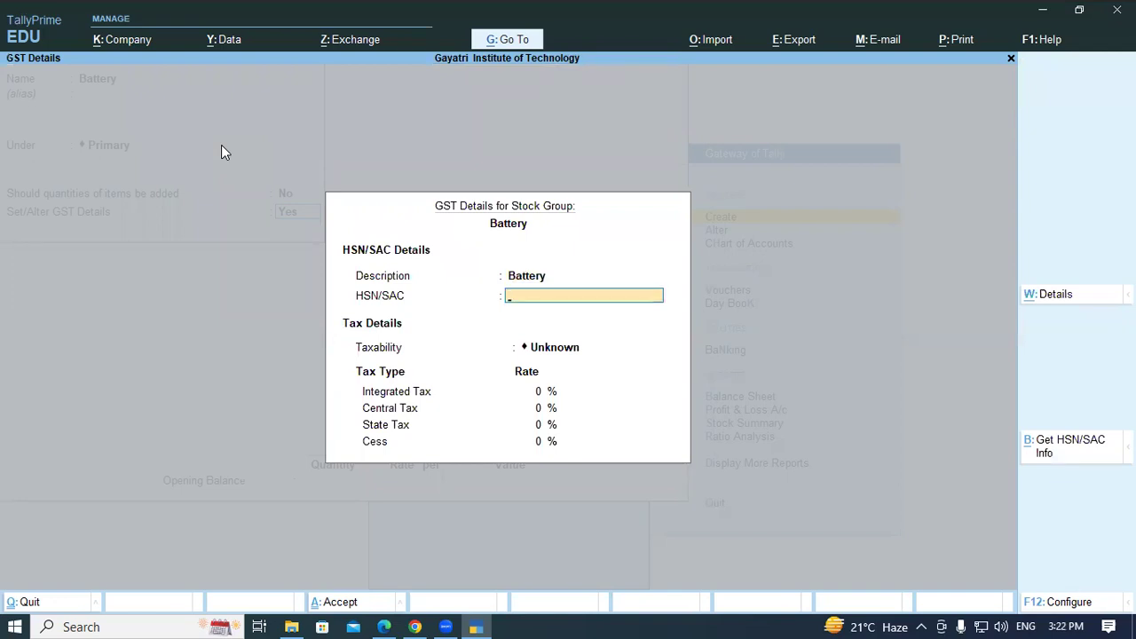
key("alt+Tab")
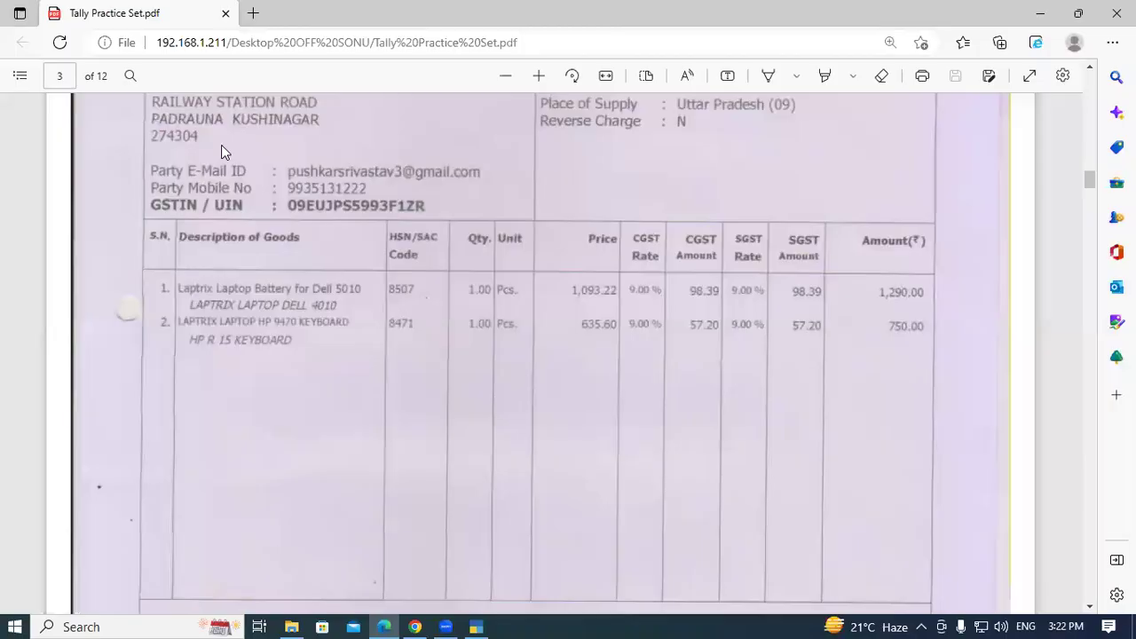
key("alt+Tab")
type("8507")
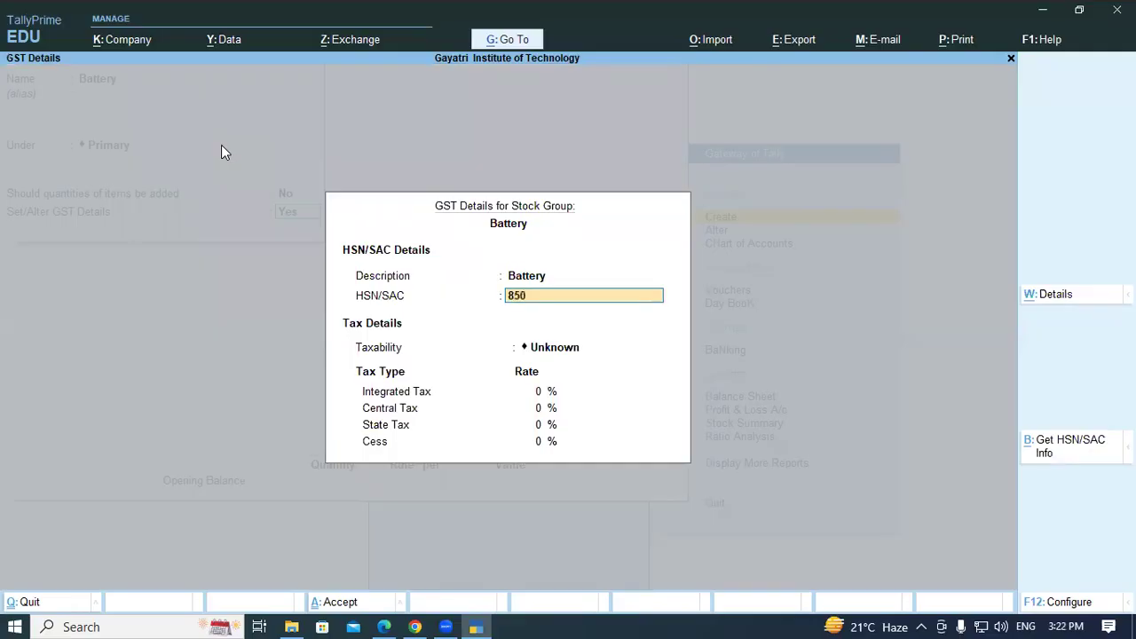
key("Return")
Make the Battery group taxable at 18% integrated tax and save the stock group
type("t")
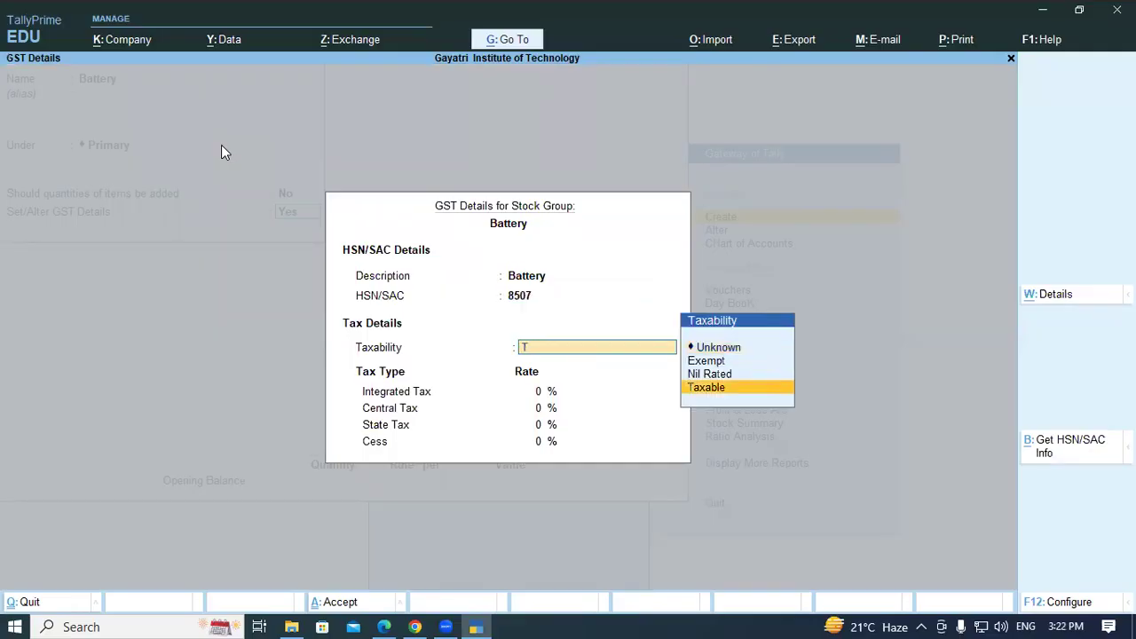
key("Return")
type("18")
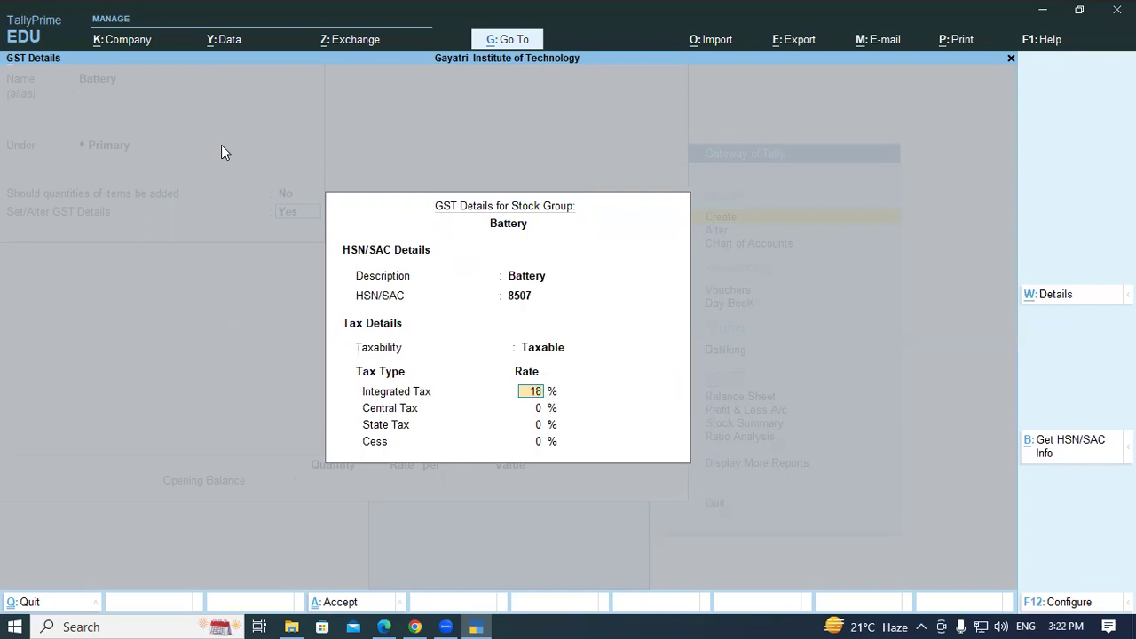
key("Return")
key("Return")
key("Return")
key("Return")
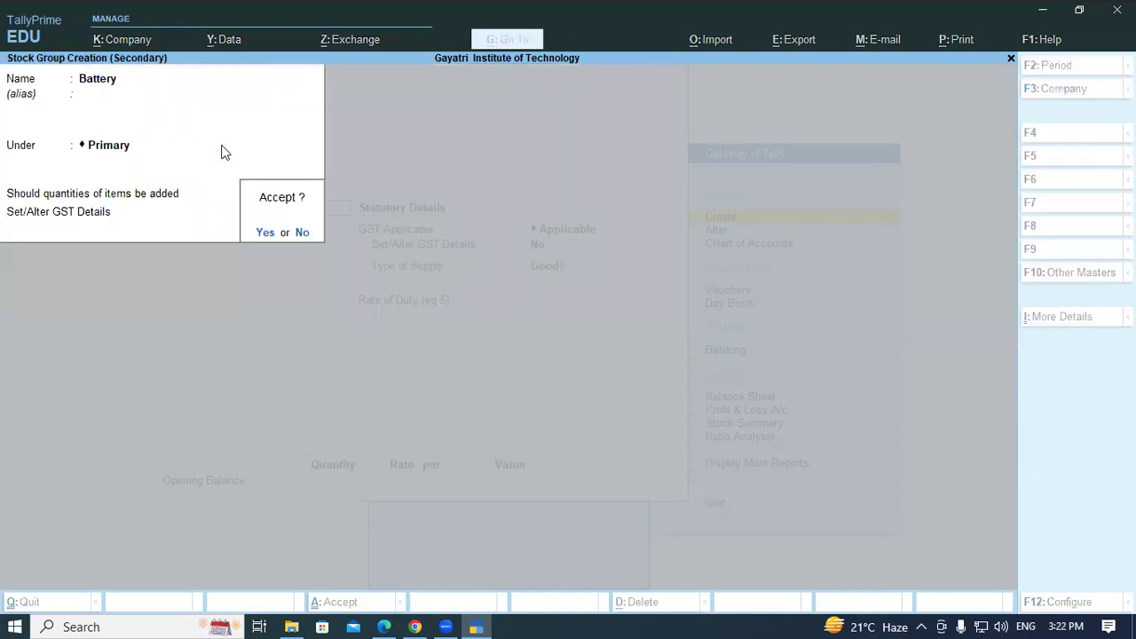
key("Return")
Set the battery item's unit to Pcs, keep the default batch and statutory settings, and save it without an opening balance
key("Return")
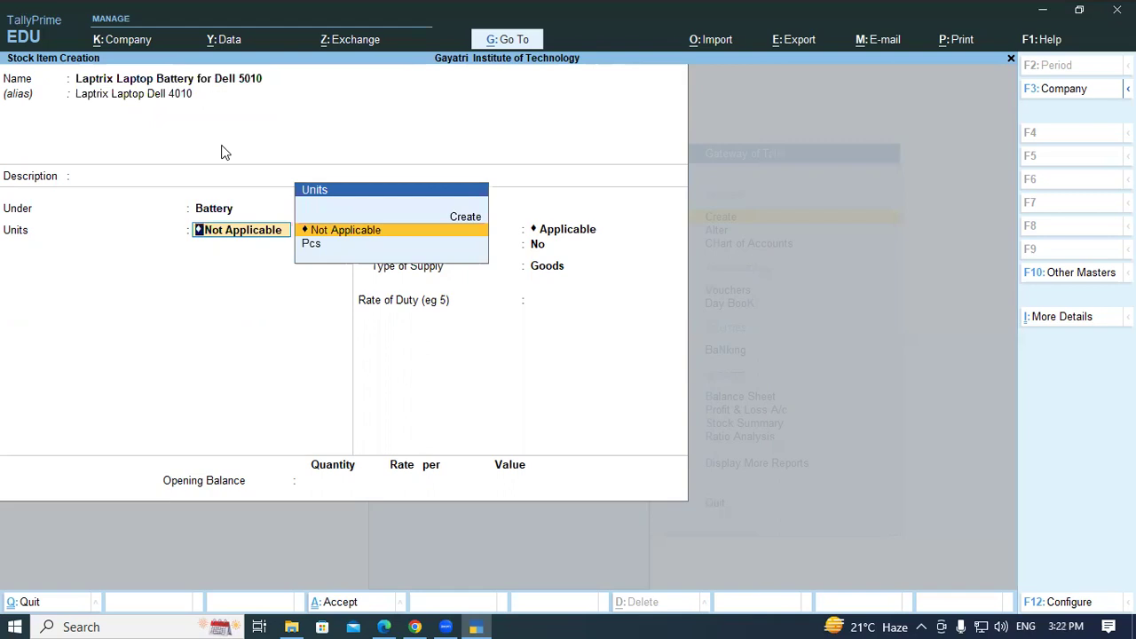
key("Down")
key("Return")
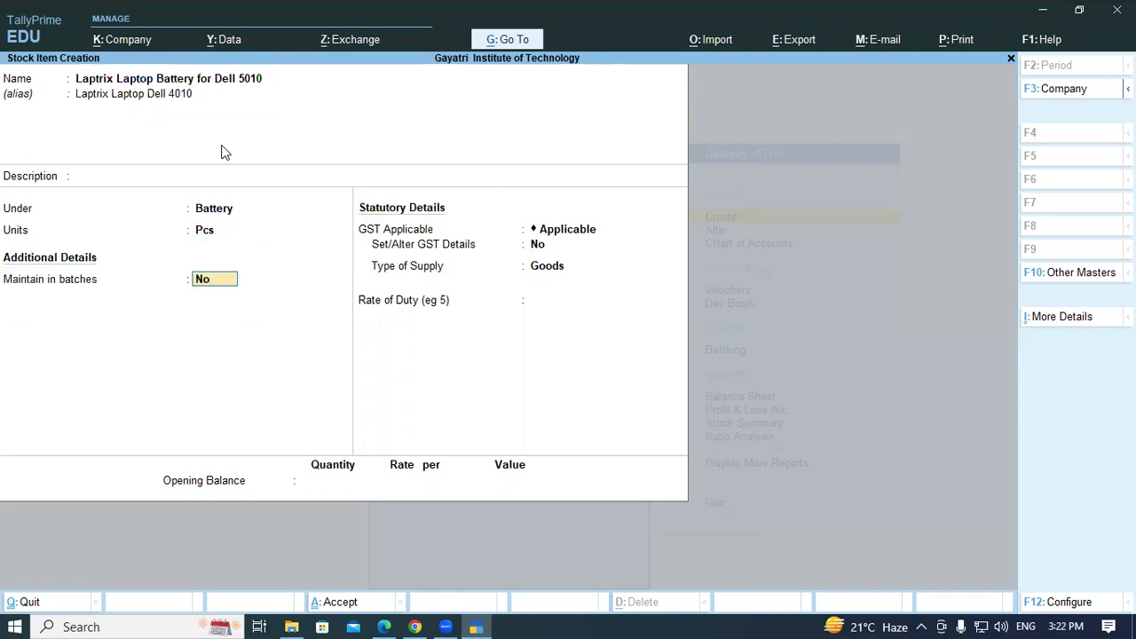
key("Return")
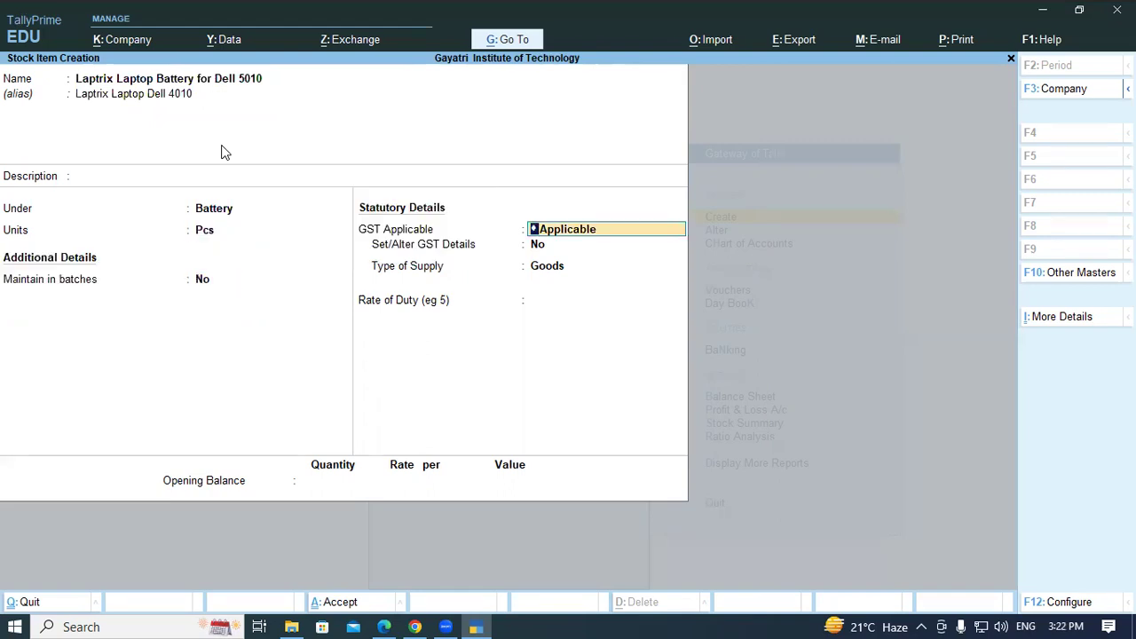
key("Return")
key("Return")
key("Return")
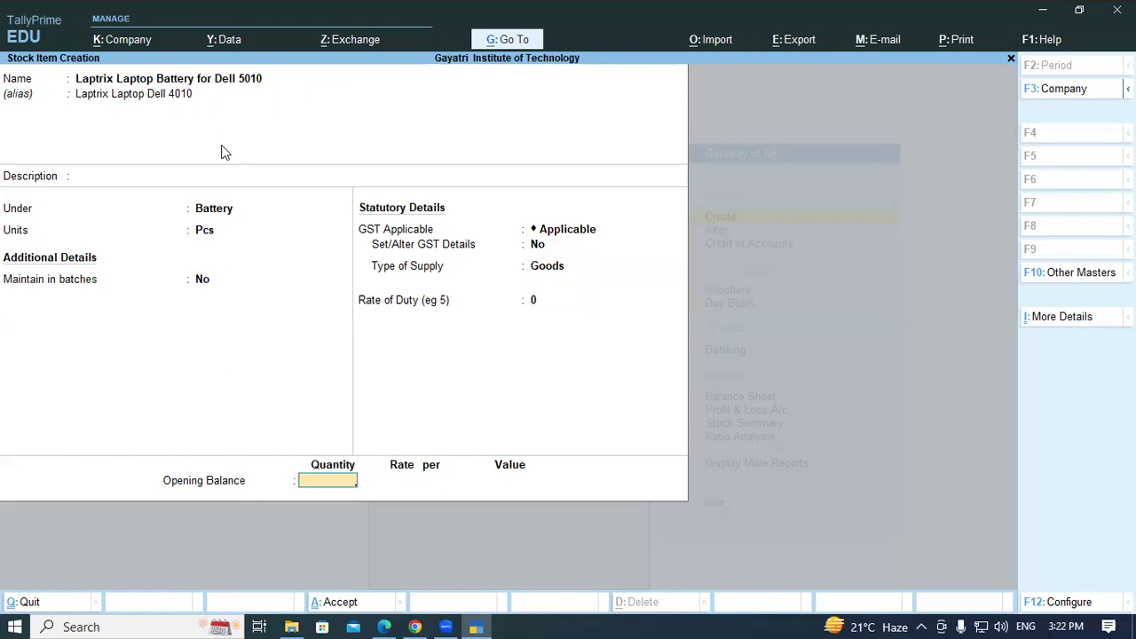
key("Return")
key("y")
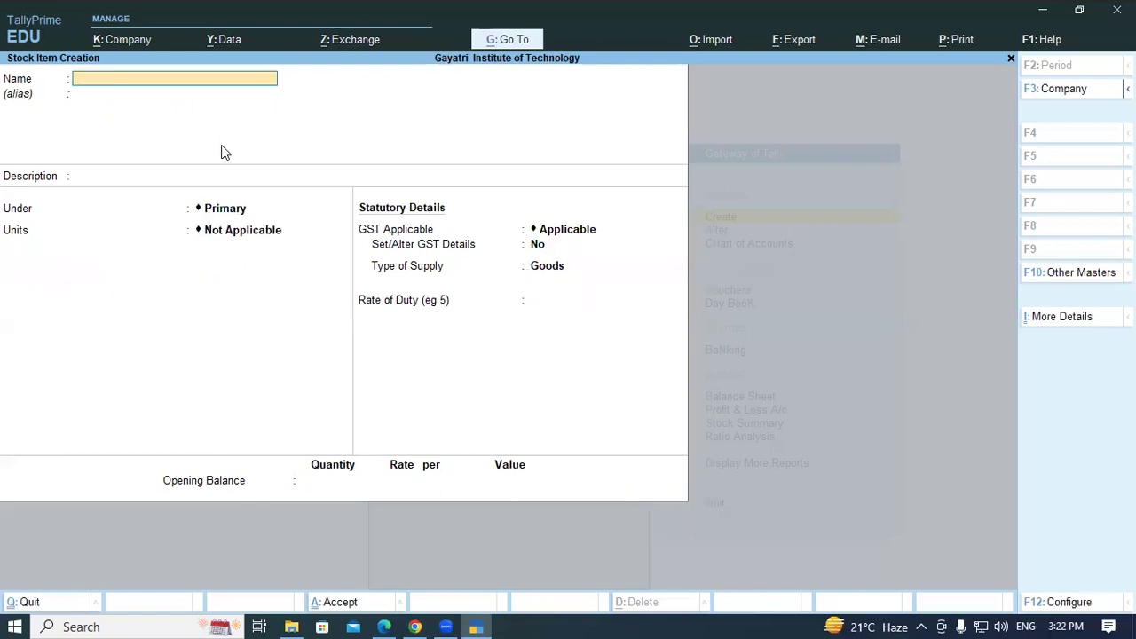
Name the new stock item "Laptrix Laptop Hp 9470 Keyboard", copying the second goods line of the PDF invoice
key("alt+Tab")
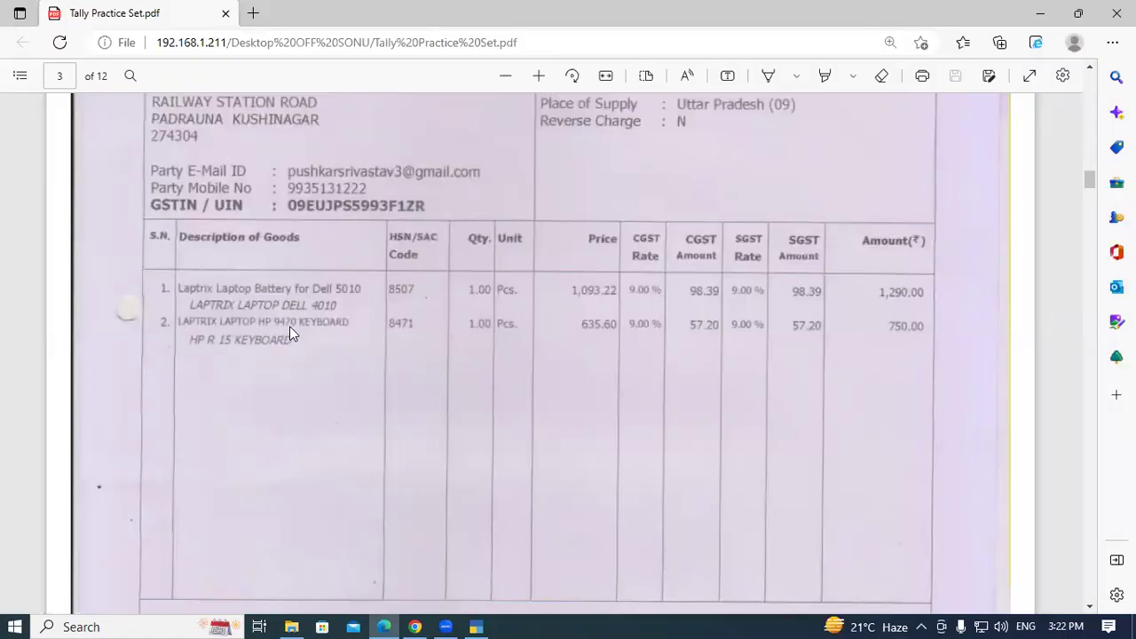
key("alt+Tab")
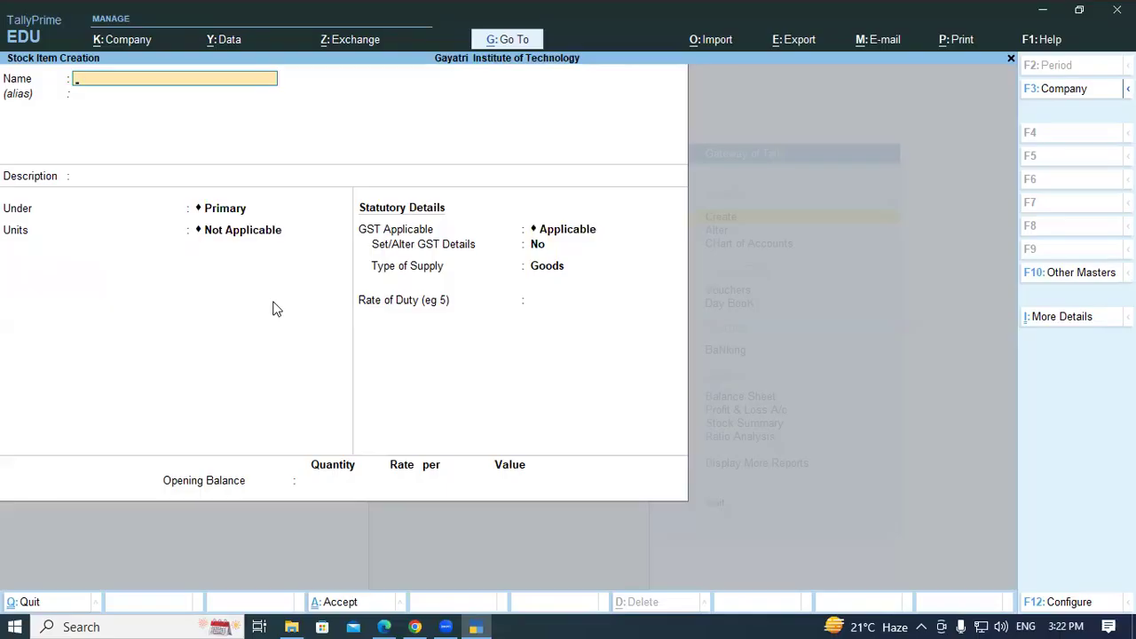
type("Laptrix Laptop Hp")
key("alt+Tab")
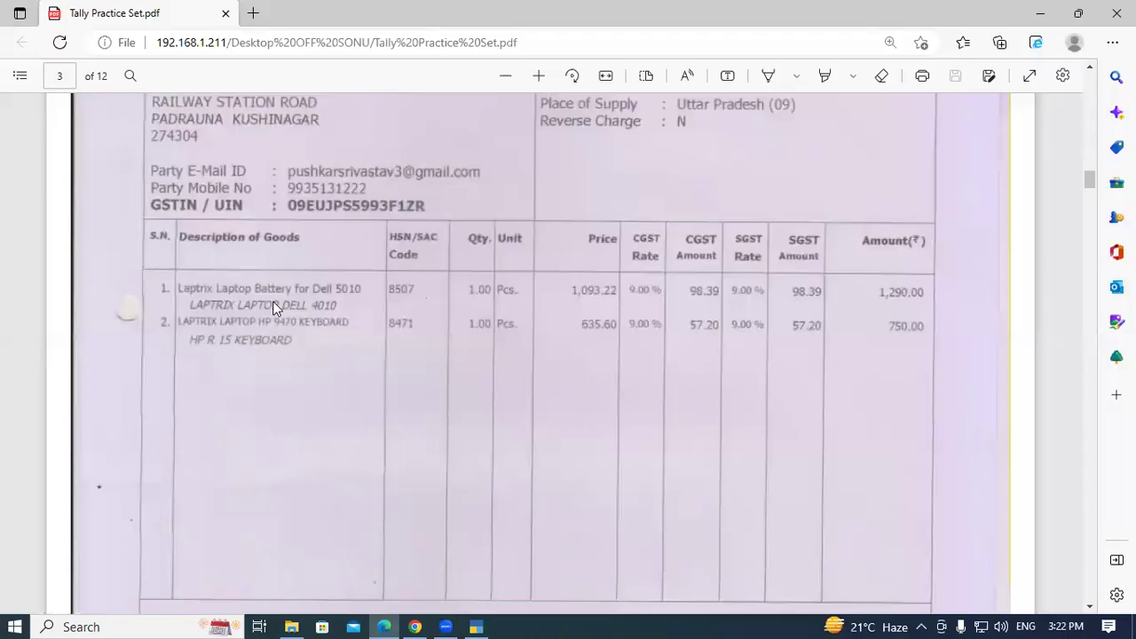
key("alt+Tab")
type("9470")
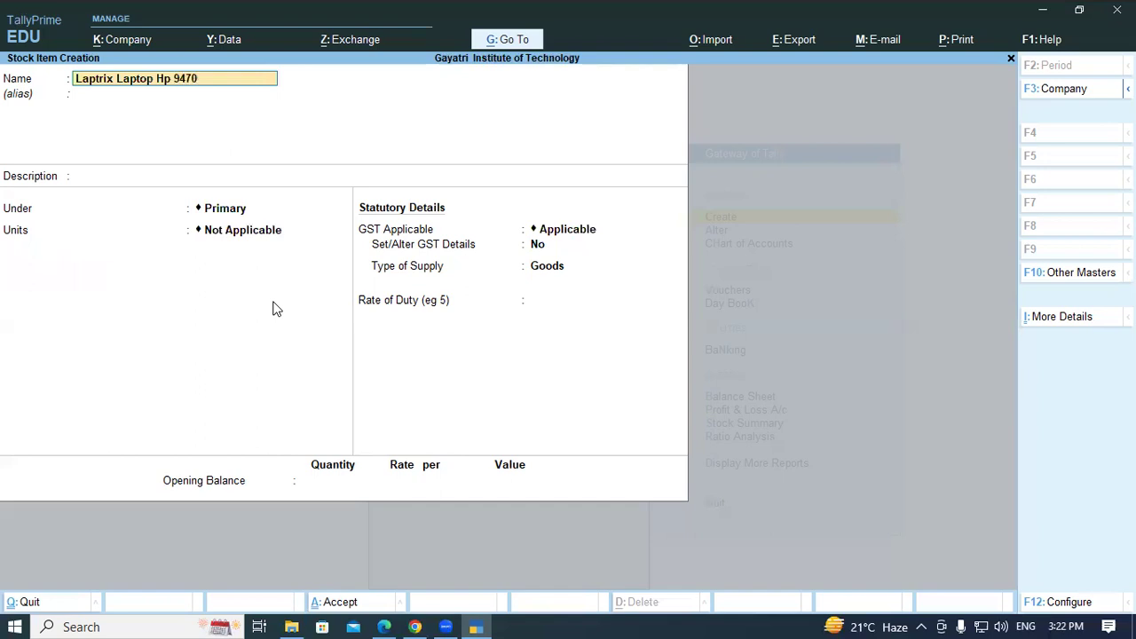
type(" Keyboard")
key("Return")
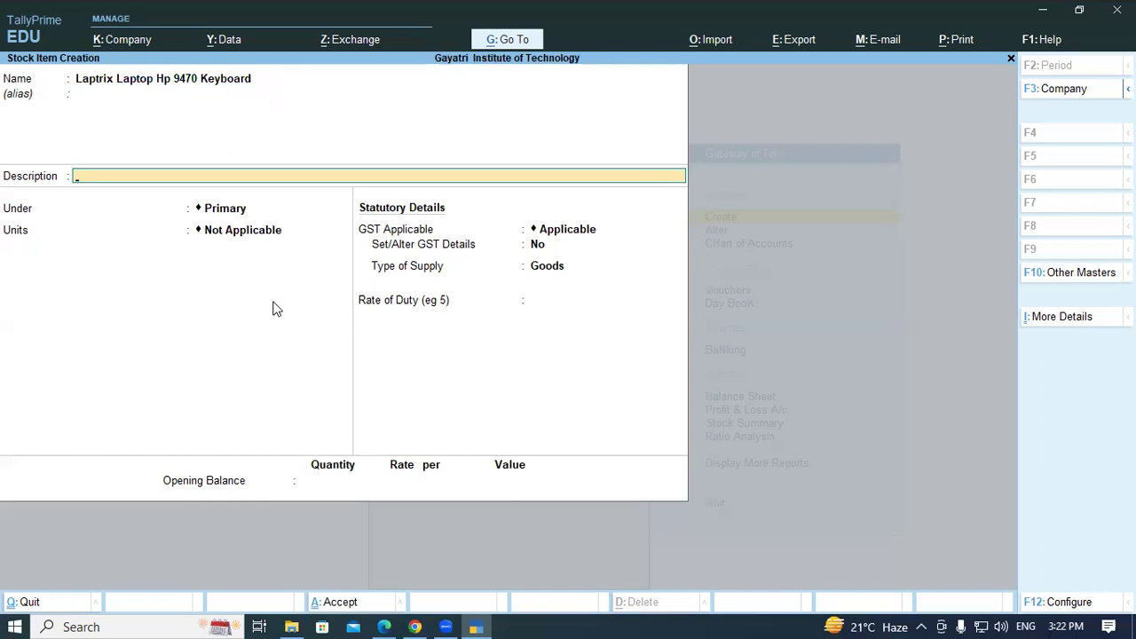
Give the keyboard item the alias "Hp R 15 Keyboard" as written in the PDF invoice
key("BackSpace")
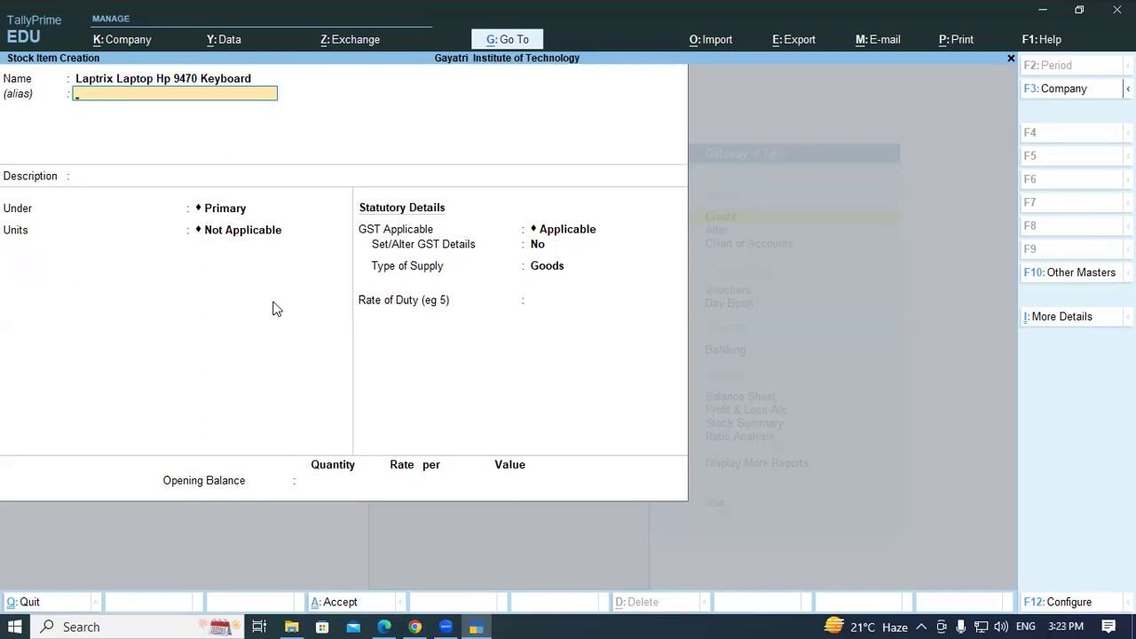
key("alt+Tab")
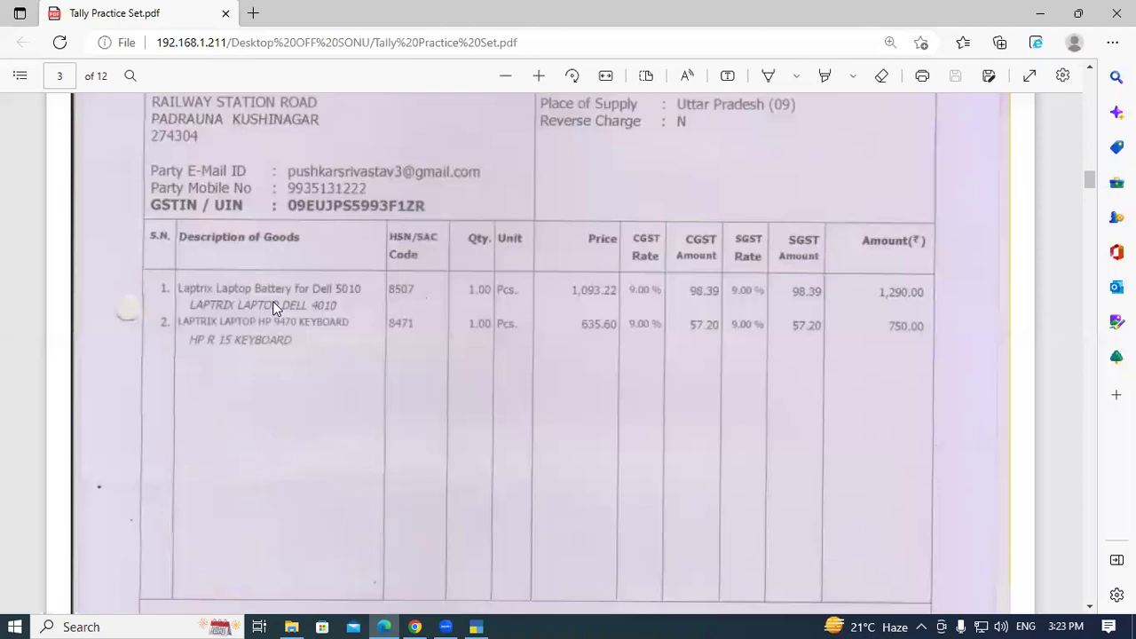
key("alt+Tab")
type("H")
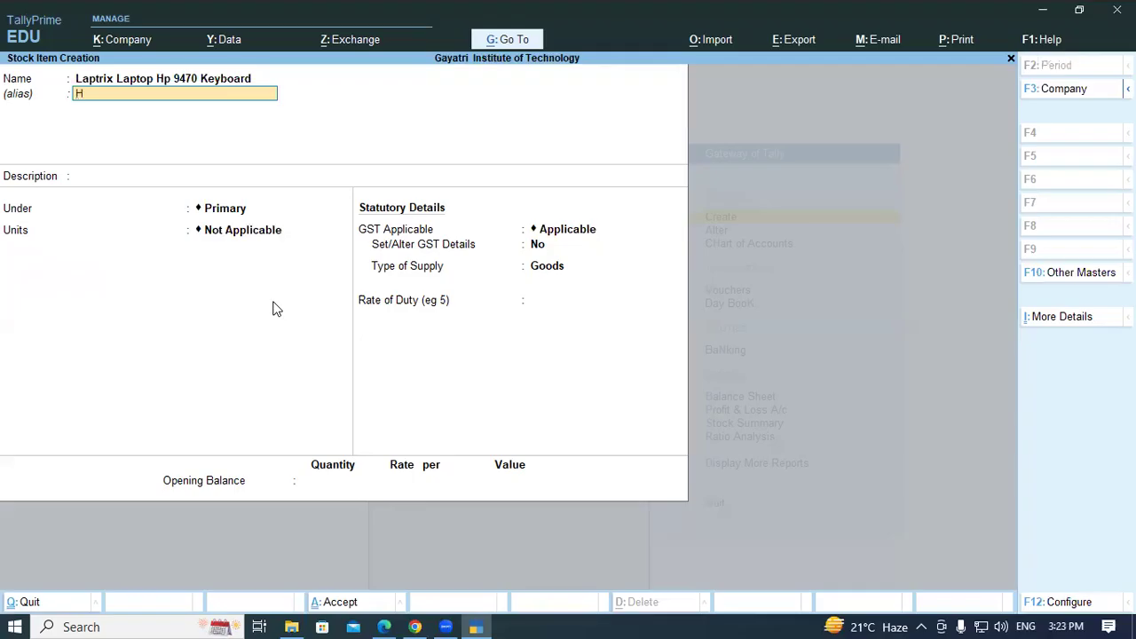
type("p R 15 Keyboard")
key("Return")
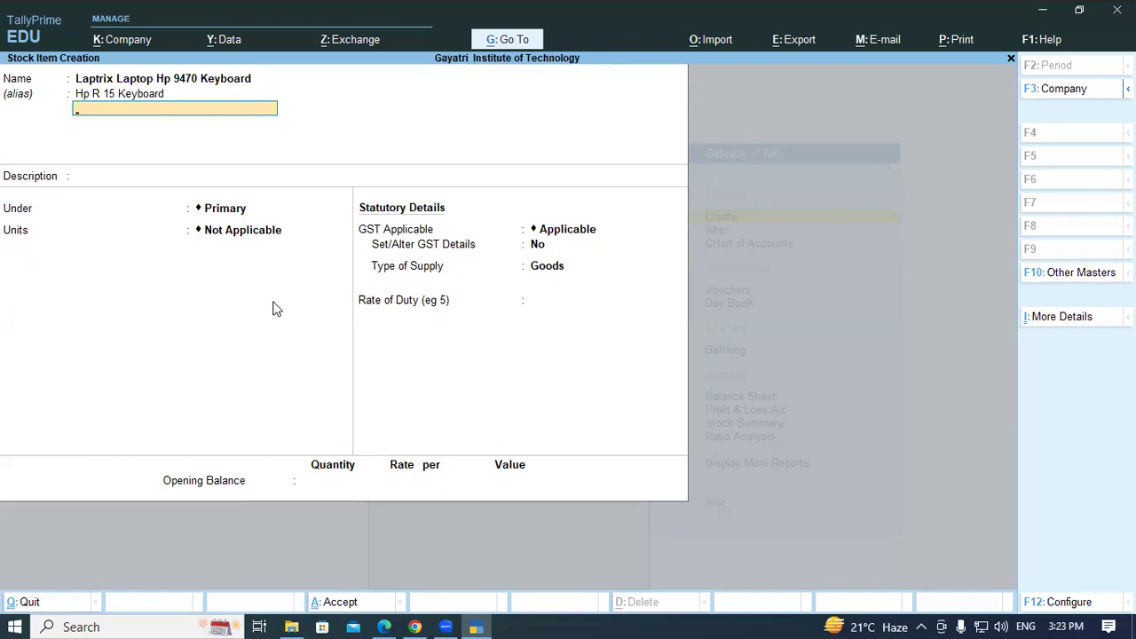
key("Return")
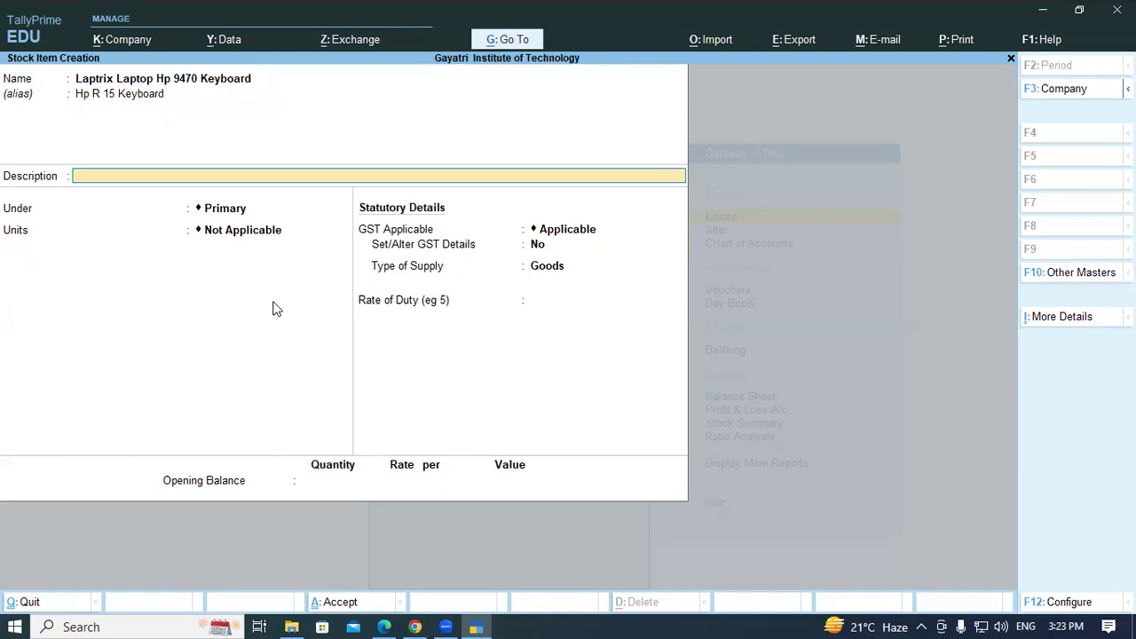
Leave the item description blank and start a new stock group "Keyboard" under Primary with GST details enabled
key("Return")
key("BackSpace")
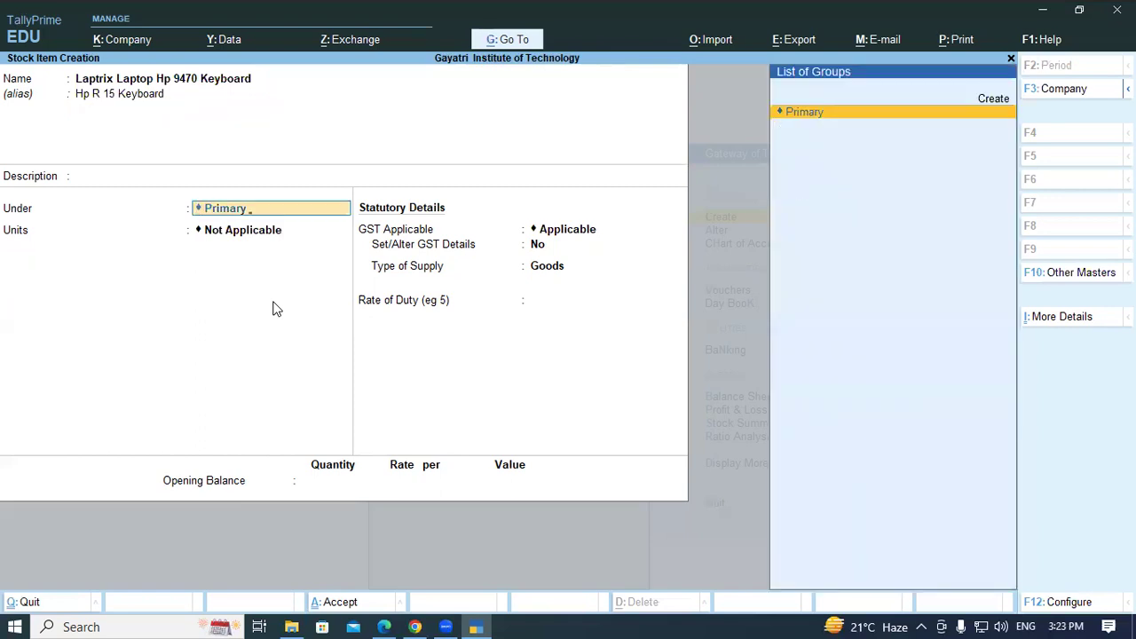
key("BackSpace")
key("BackSpace")
key("BackSpace")
key("BackSpace")
key("BackSpace")
key("BackSpace")
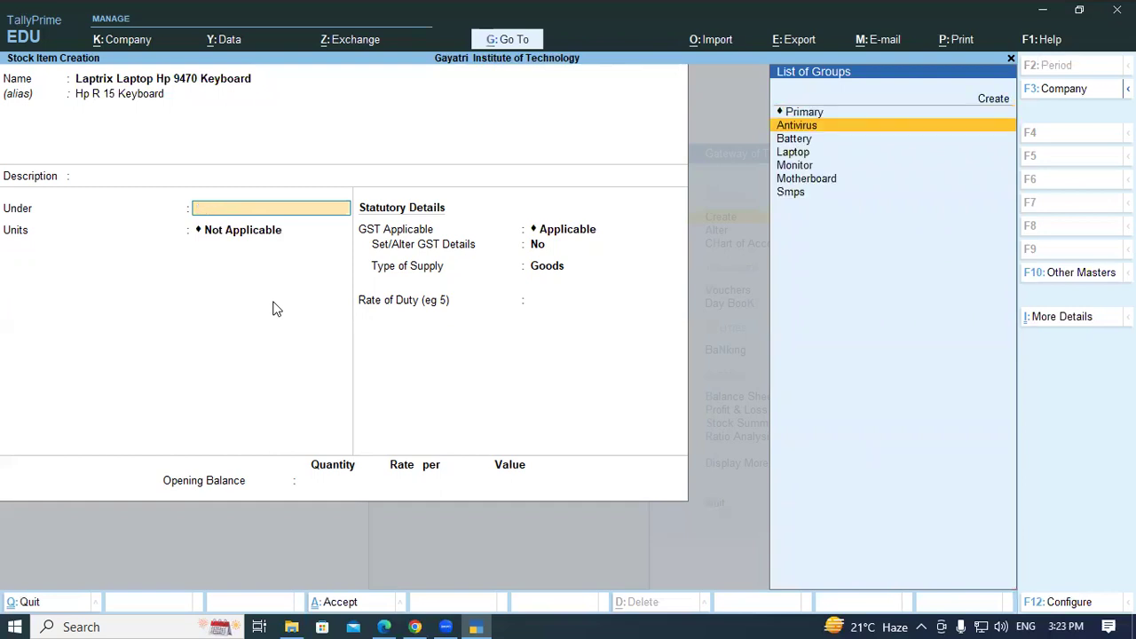
key("alt+c")
type("Keyboard")
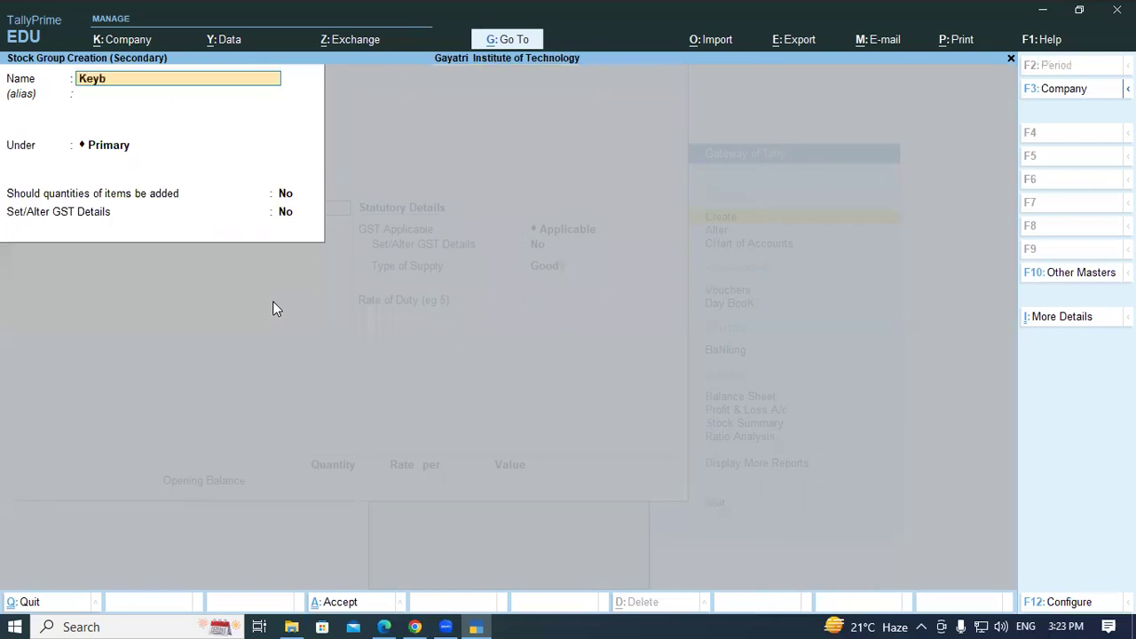
key("Return")
key("Return")
key("Return")
type("y")
key("Return")
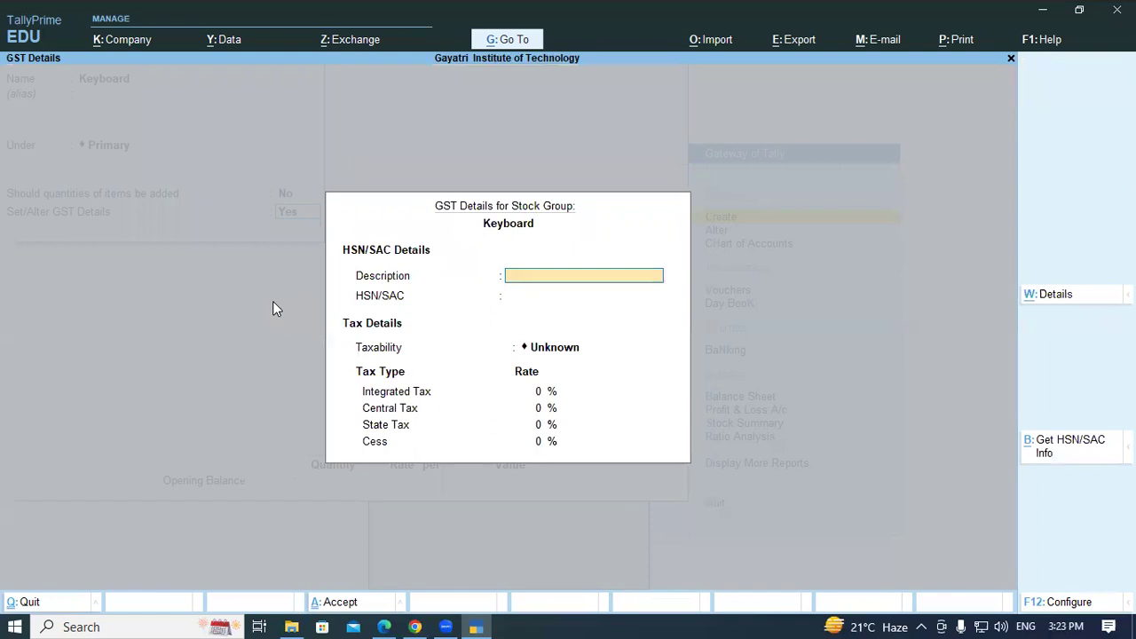
Enter "Keyboard" as the GST description of the Keyboard stock group and 8471 as its HSN/SAC code, per the PDF invoice
type("Keyboard")
key("Return")
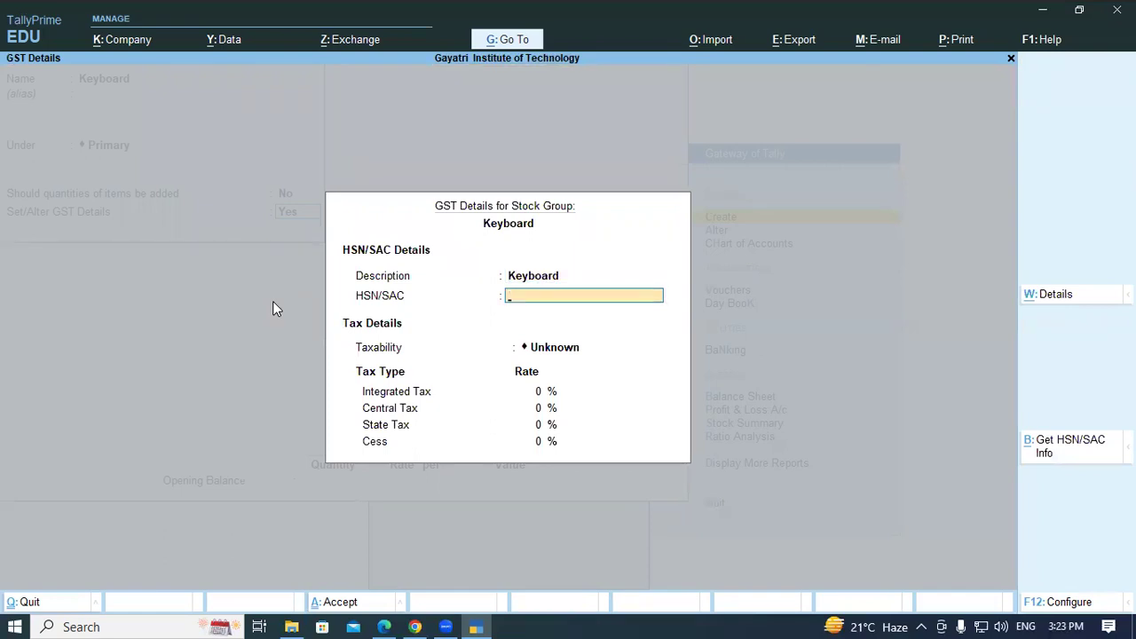
key("alt+Tab")
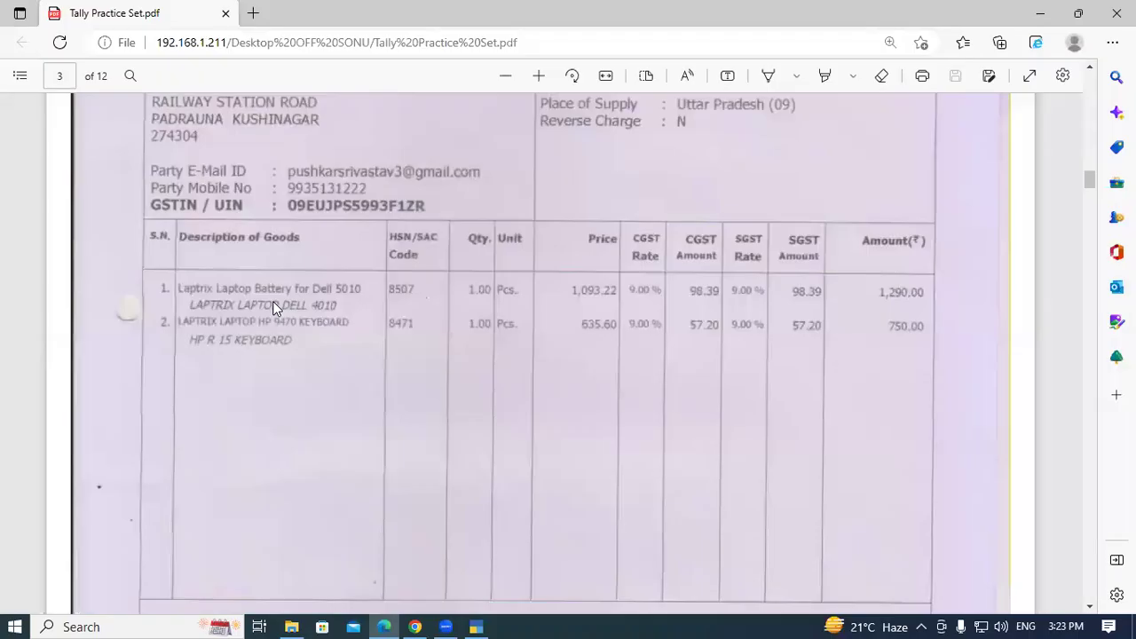
key("alt+Tab")
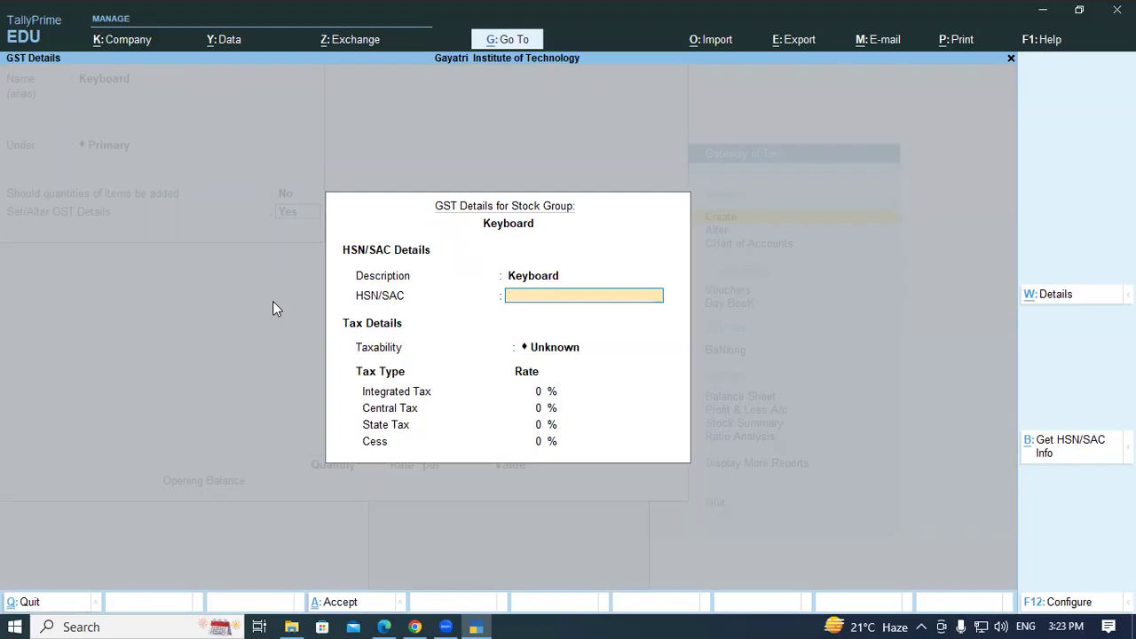
type("74")
key("BackSpace")
key("BackSpace")
type("8471")
key("Return")
Make the Keyboard group taxable at 18% integrated tax, checking the invoice's tax rates, and save the stock group
type("t")
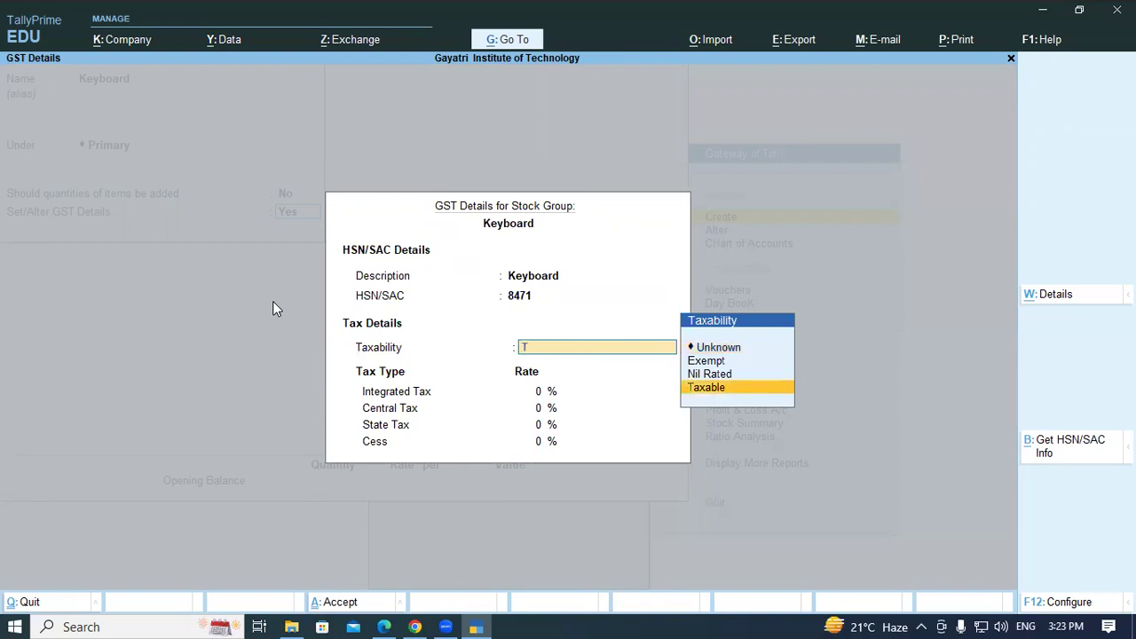
key("Return")
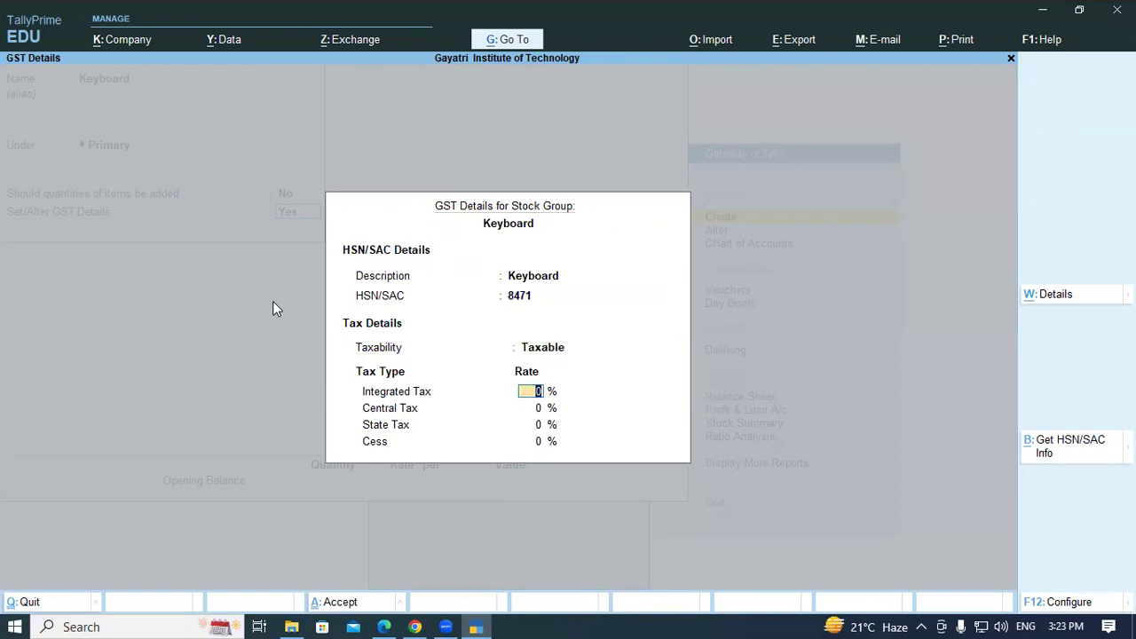
key("alt+Tab")
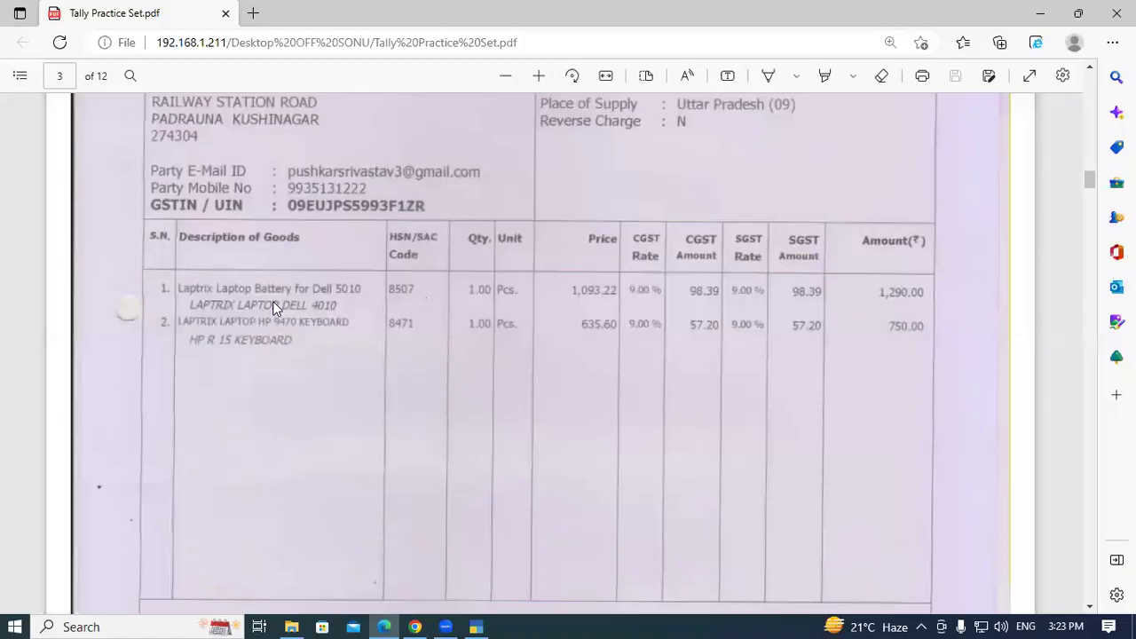
key("alt+Tab")
type("1")
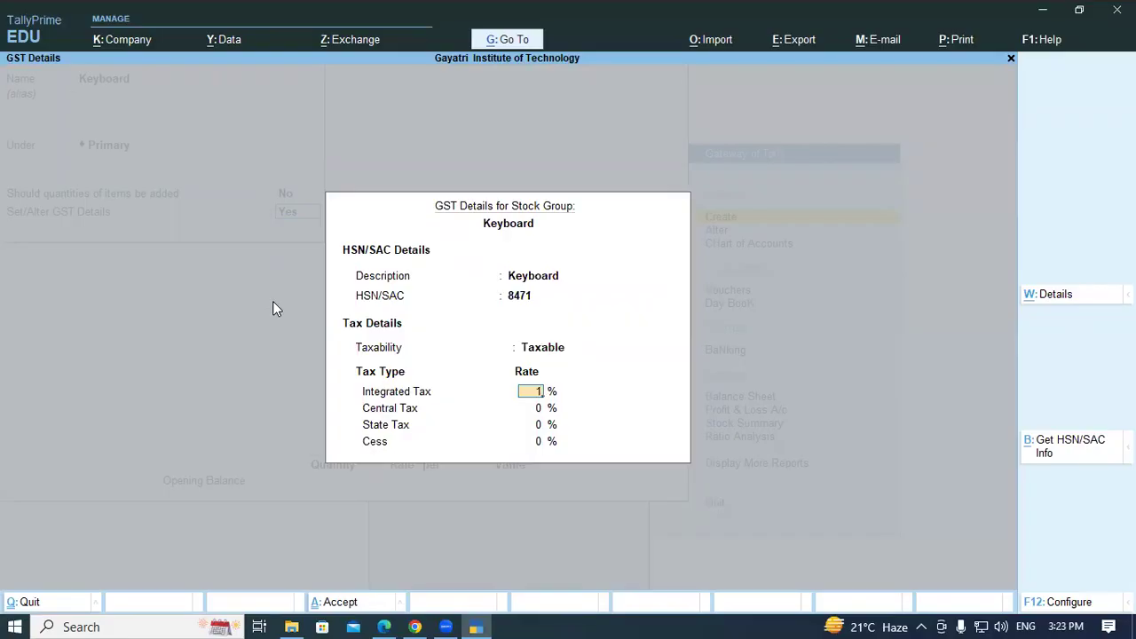
type("8")
key("Return")
key("Return")
key("Return")
key("Return")
key("Return")
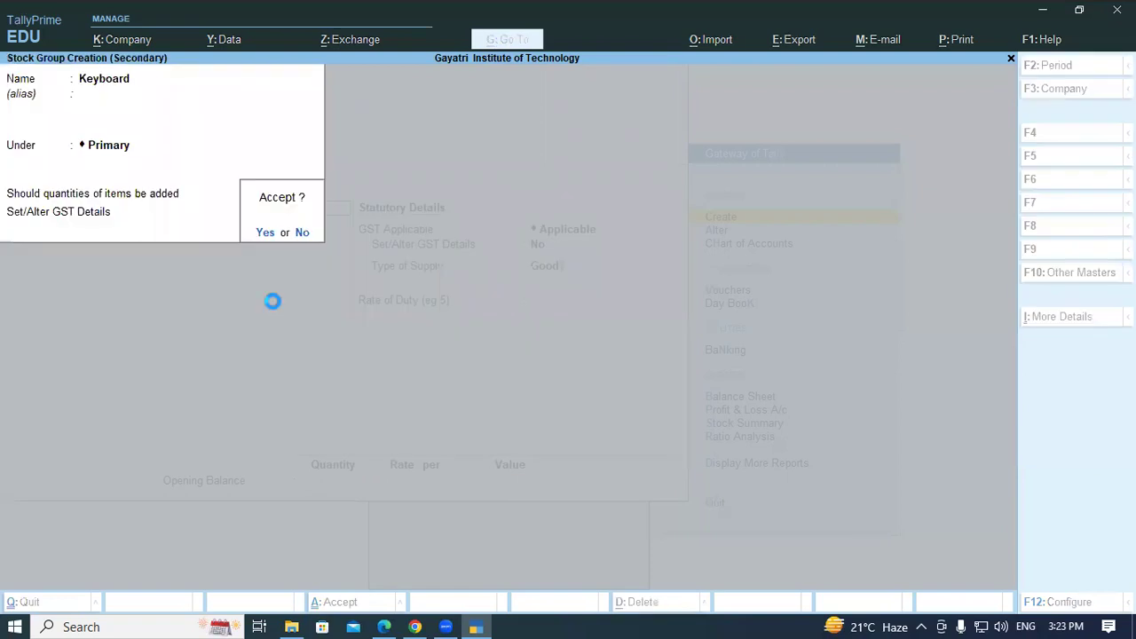
key("Return")
Set the keyboard item's unit to Pcs, keep the default batch and statutory settings, and save the stock item
key("Return")
key("Return")
key("Return")
key("Return")
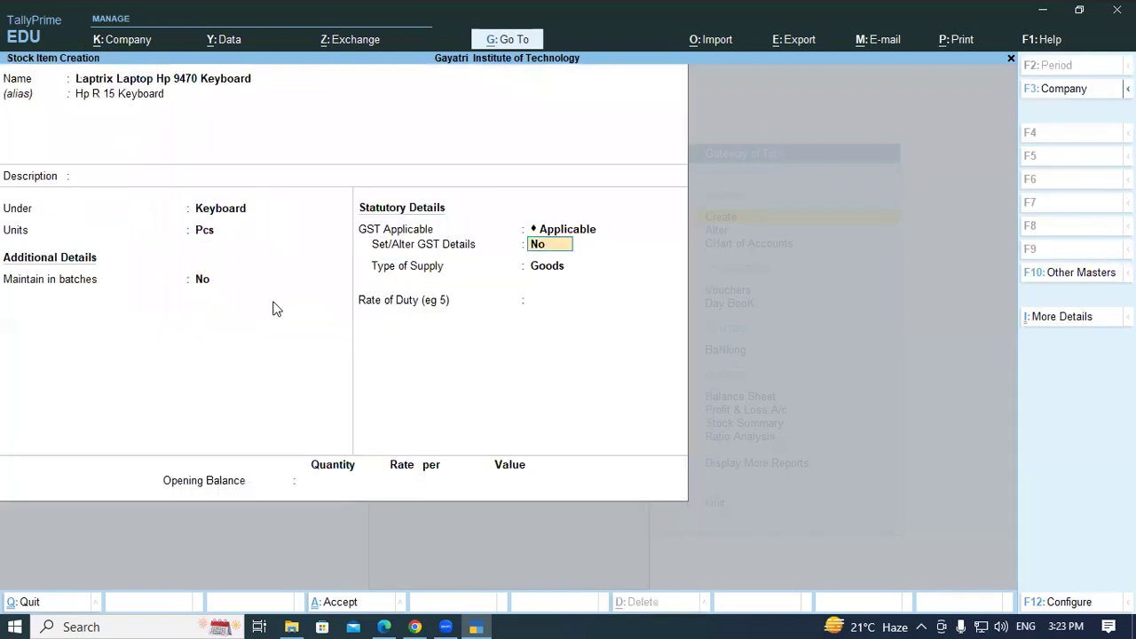
key("Return")
key("Return")
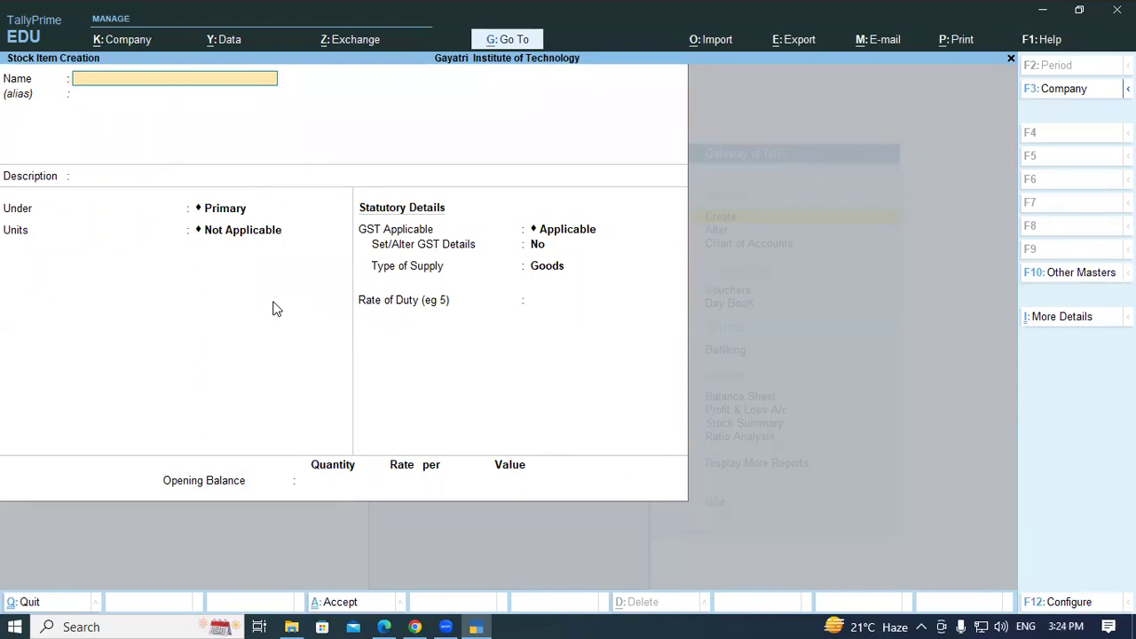
Leave stock item creation and start a new purchase voucher for Gayatri Institute of Technology
key("Escape")
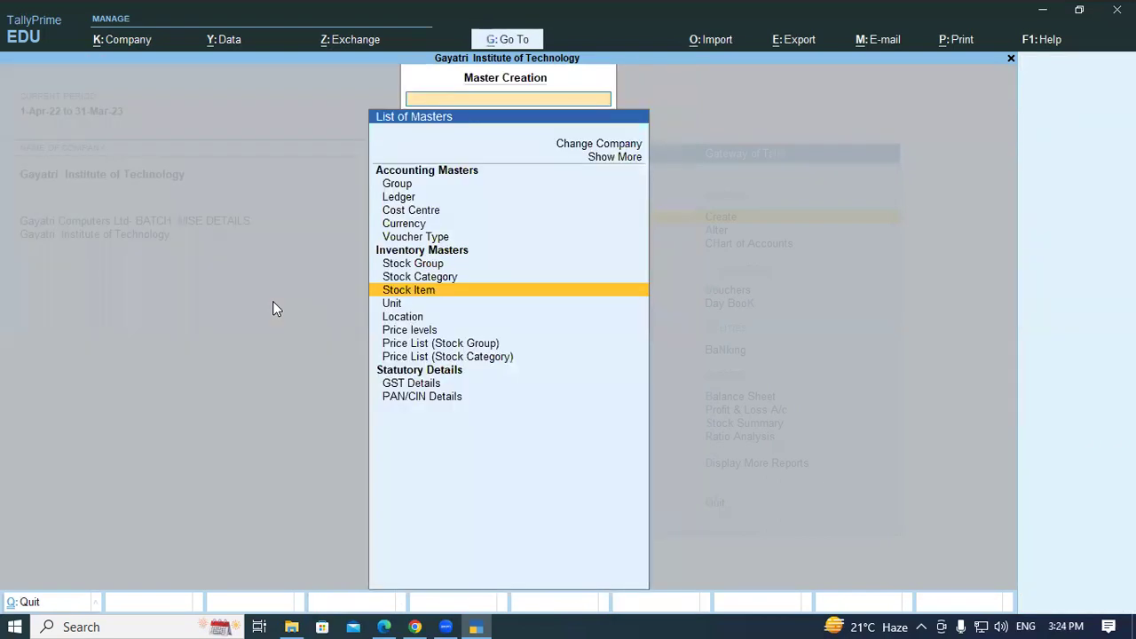
key("Escape")
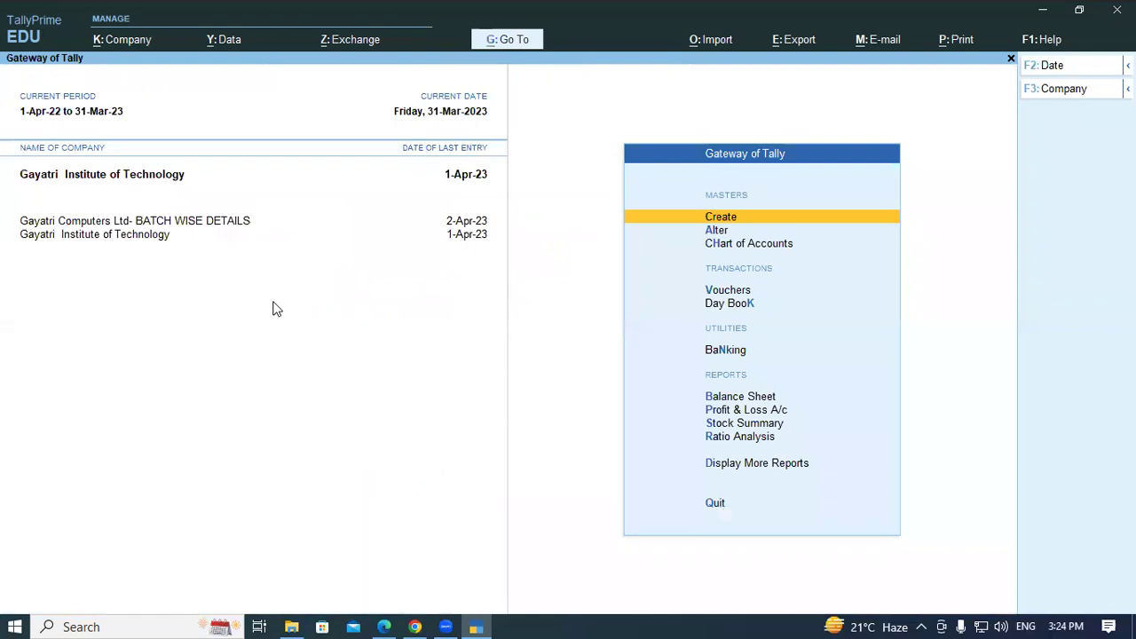
key("Down")
key("Down")
key("Down")
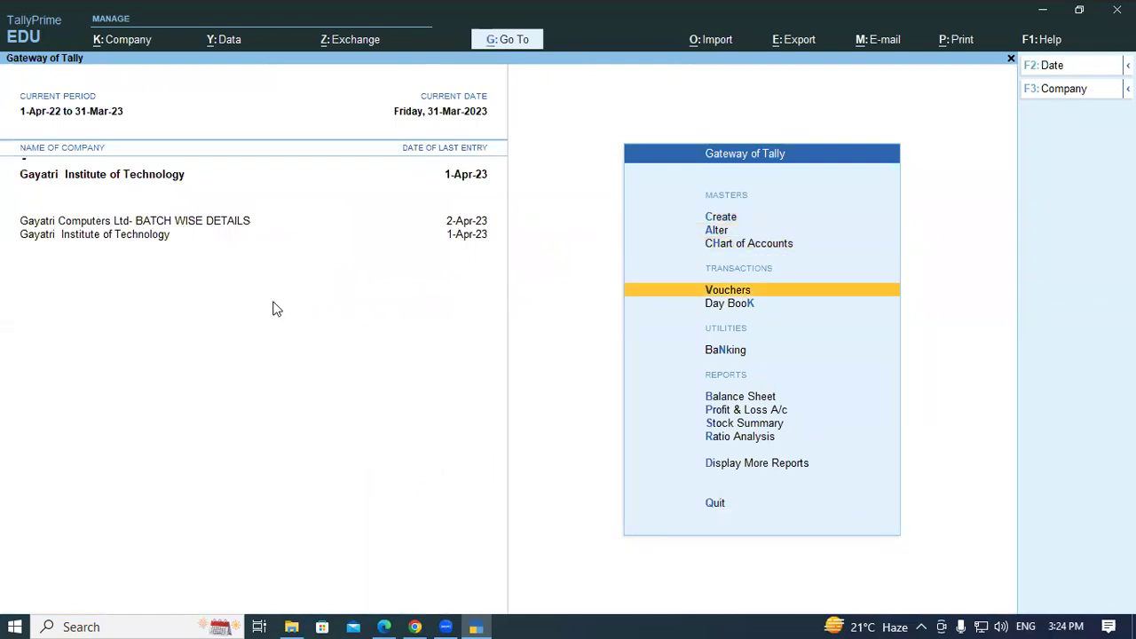
key("Return")
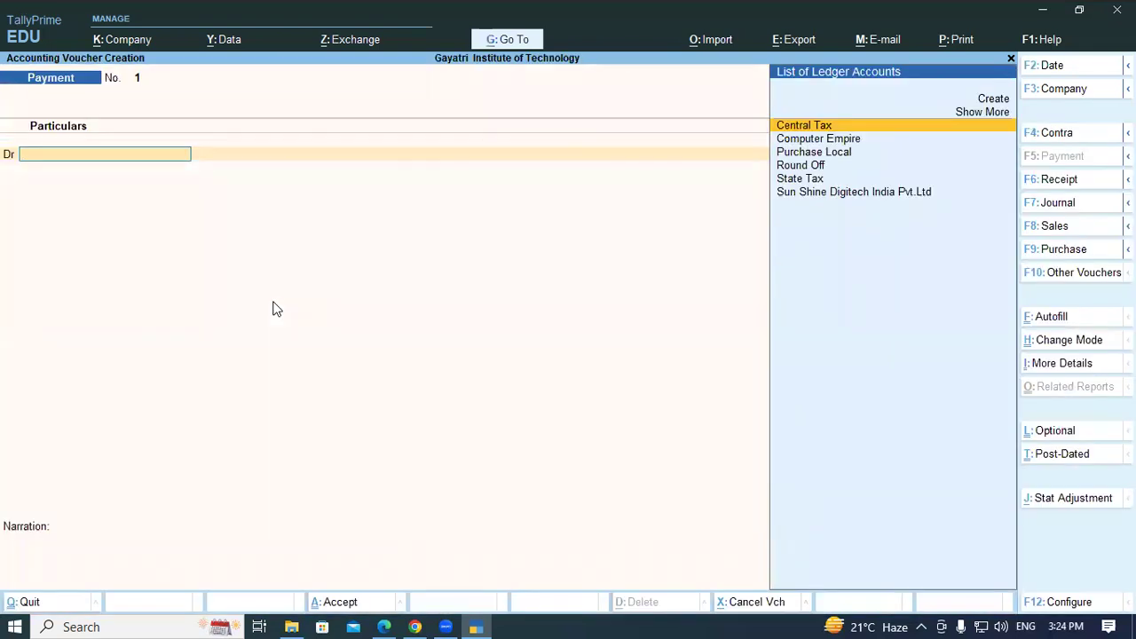
key("F9")
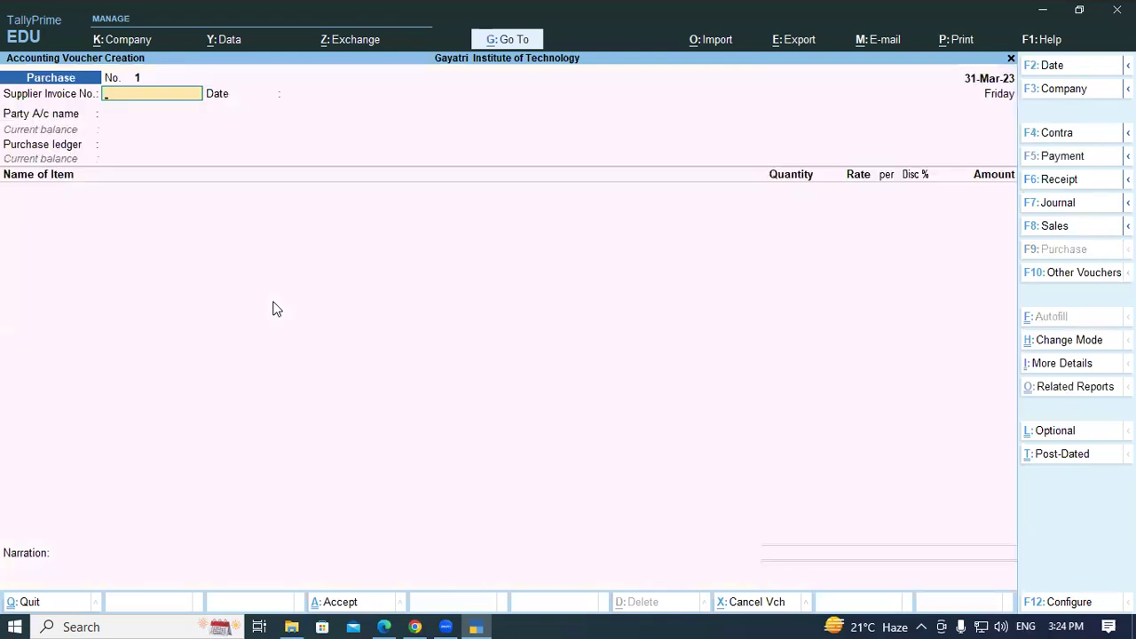
Enter supplier invoice number 1820 from the PDF invoice and set the supplier invoice date to 1-Apr-22
key("alt+Tab")
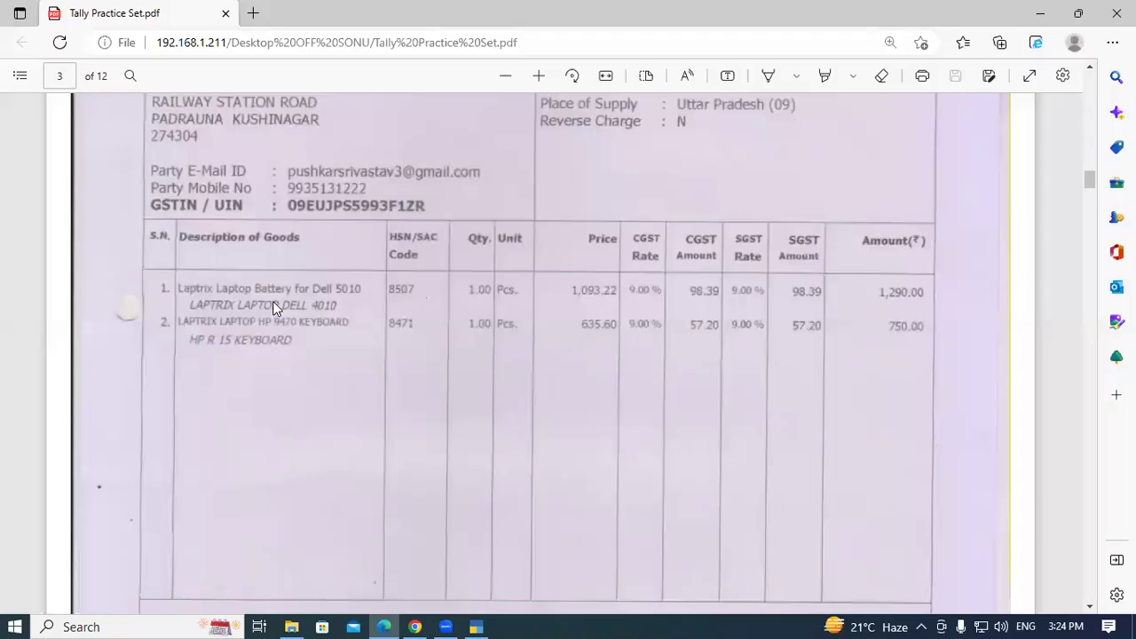
scroll(523, 355, "up", 1)
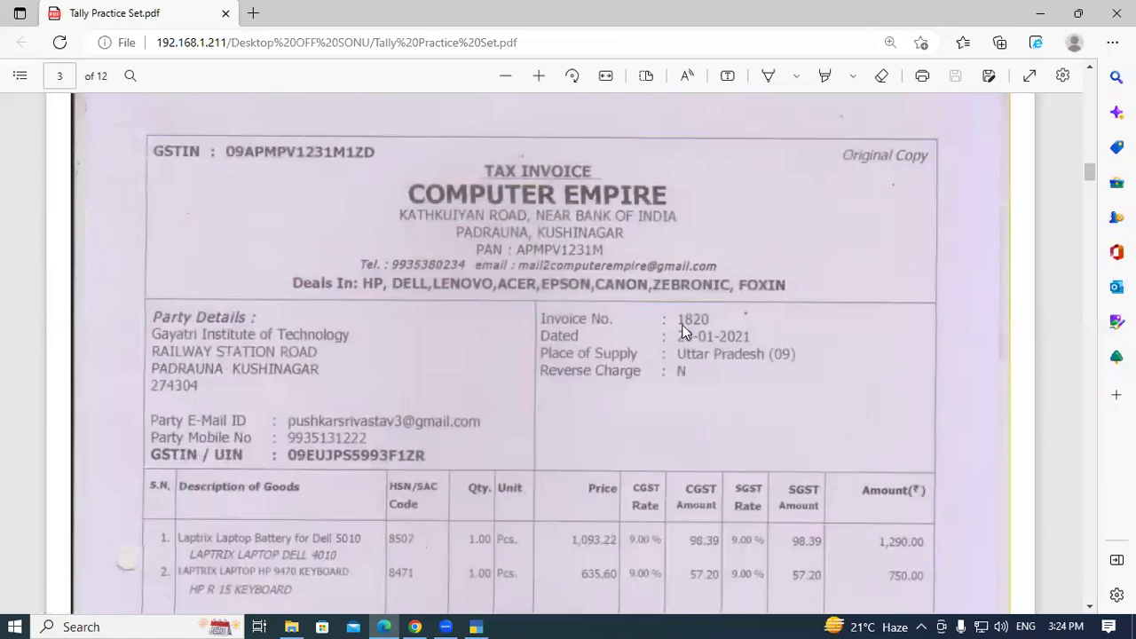
key("alt+Tab")
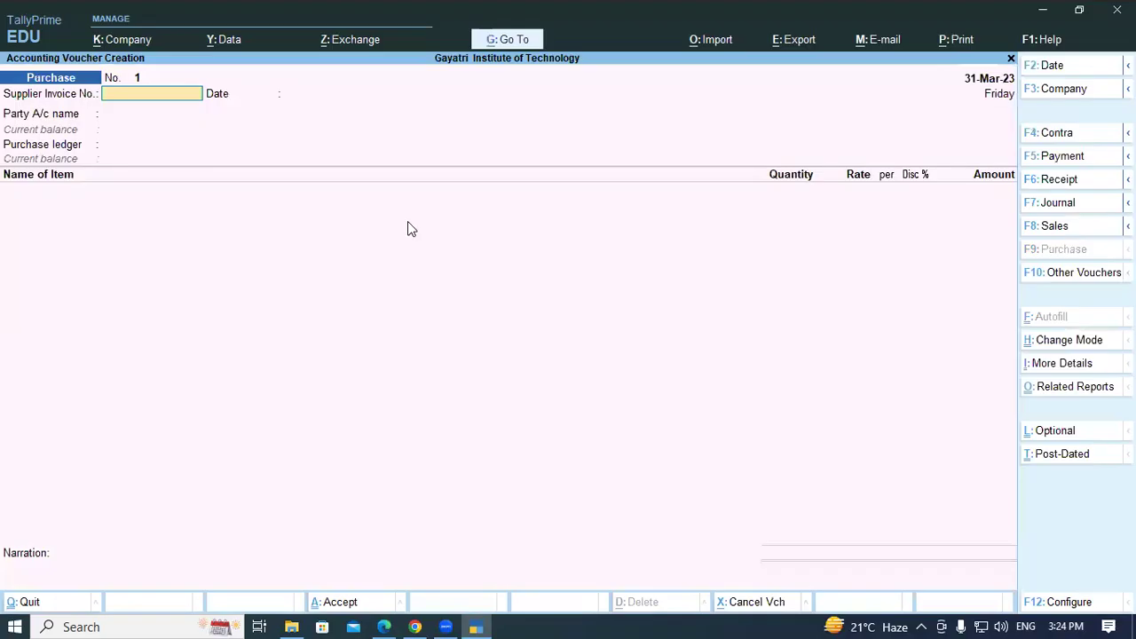
type("1820")
key("Return")
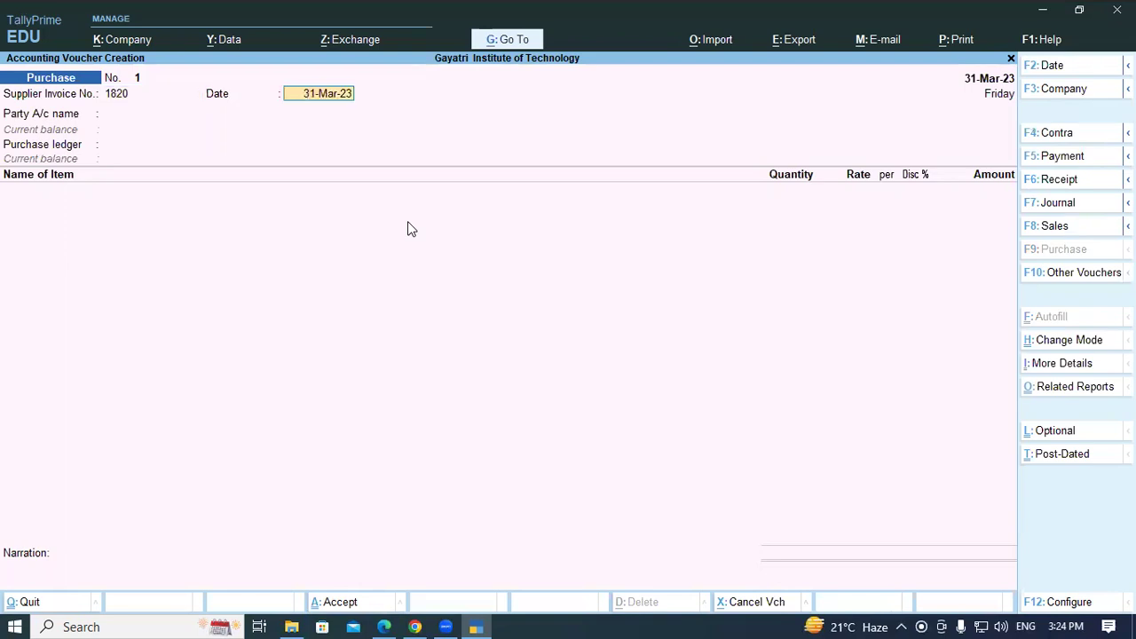
type("01-4")
key("Return")
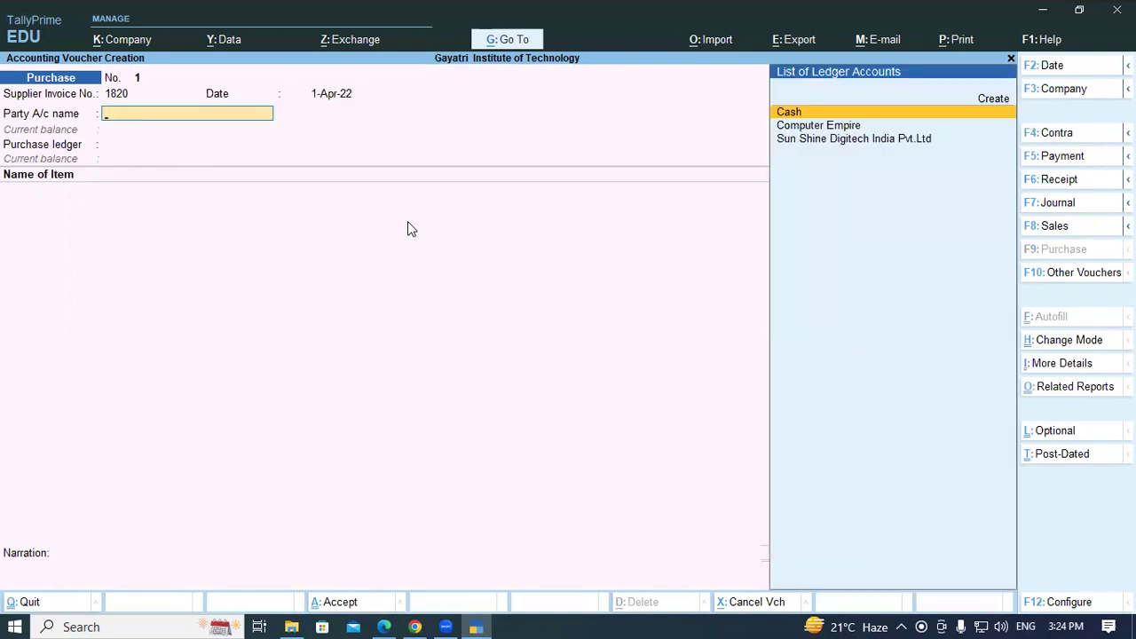
Set Computer Empire as the party account with blank receipt details and Purchase Local as the purchase ledger
key("Down")
key("Return")
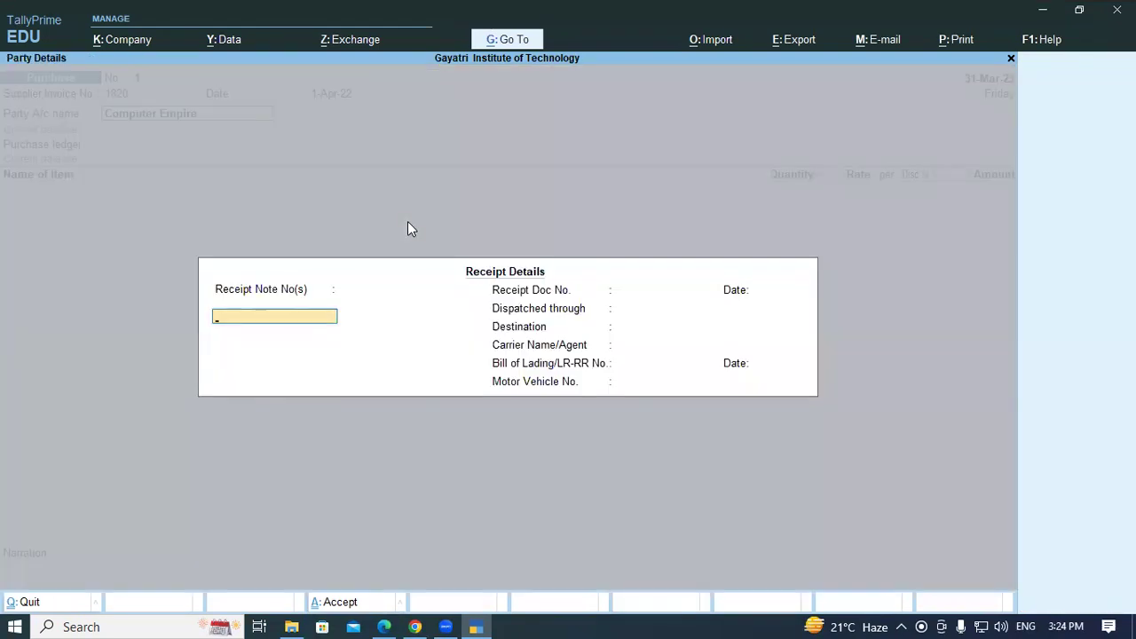
key("Return")
key("Return")
key("Return")
key("Return")
key("Return")
key("Return")
key("Return")
key("Return")
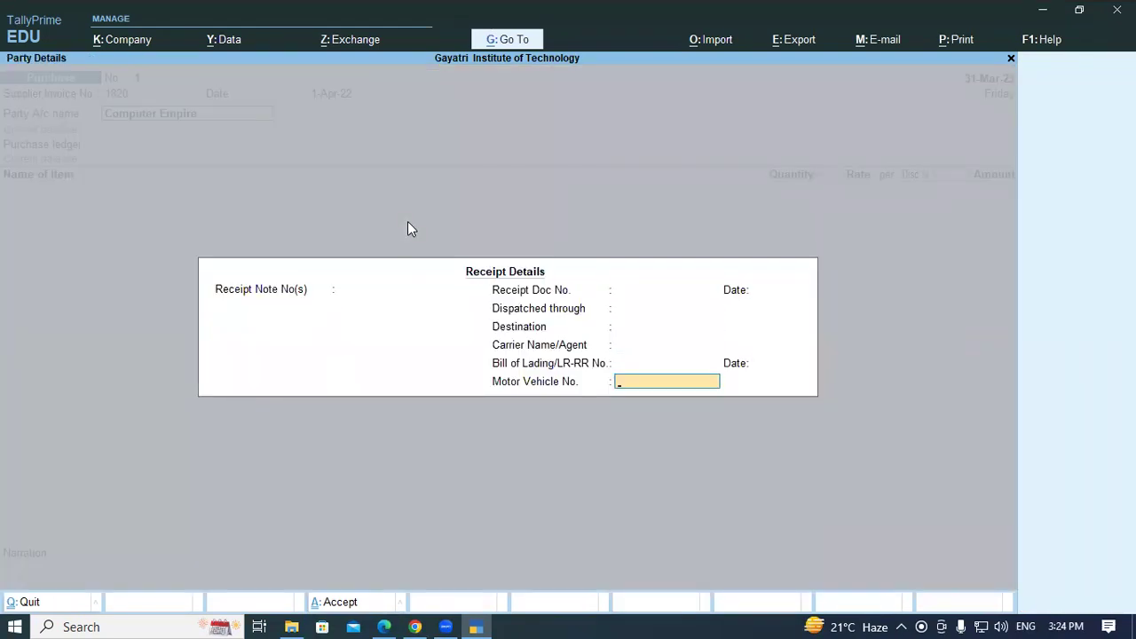
key("Return")
key("Return")
key("Return")
key("Return")
key("Return")
key("Return")
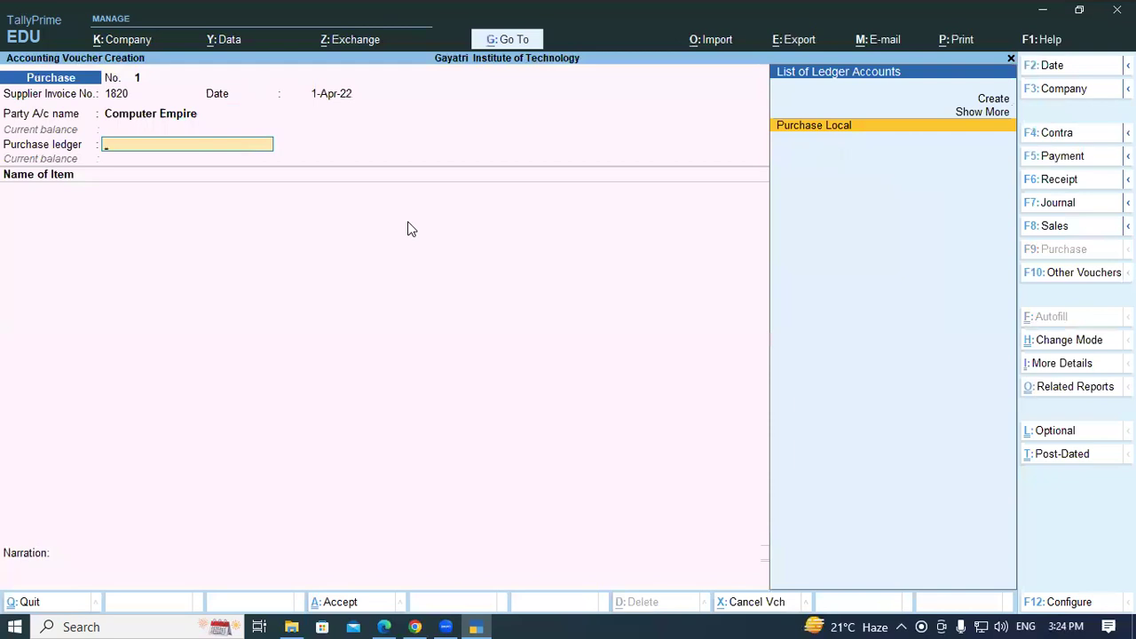
key("Return")
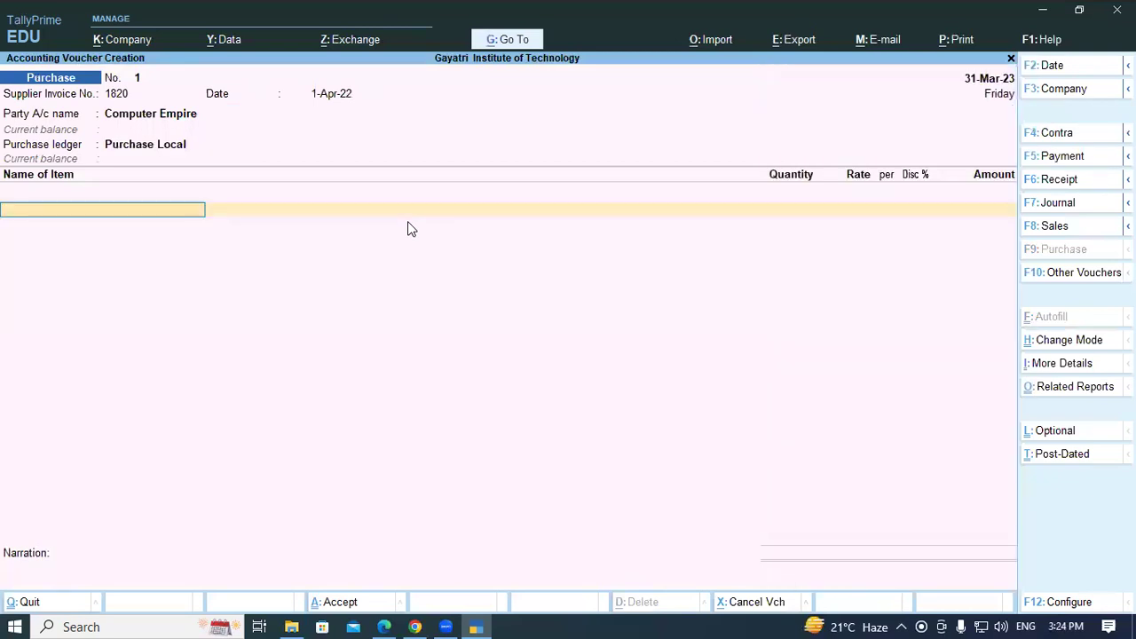
Choose Laptrix Laptop Battery for Dell 5010 as the voucher's first item, checking the goods on the PDF invoice
key("alt+Tab")
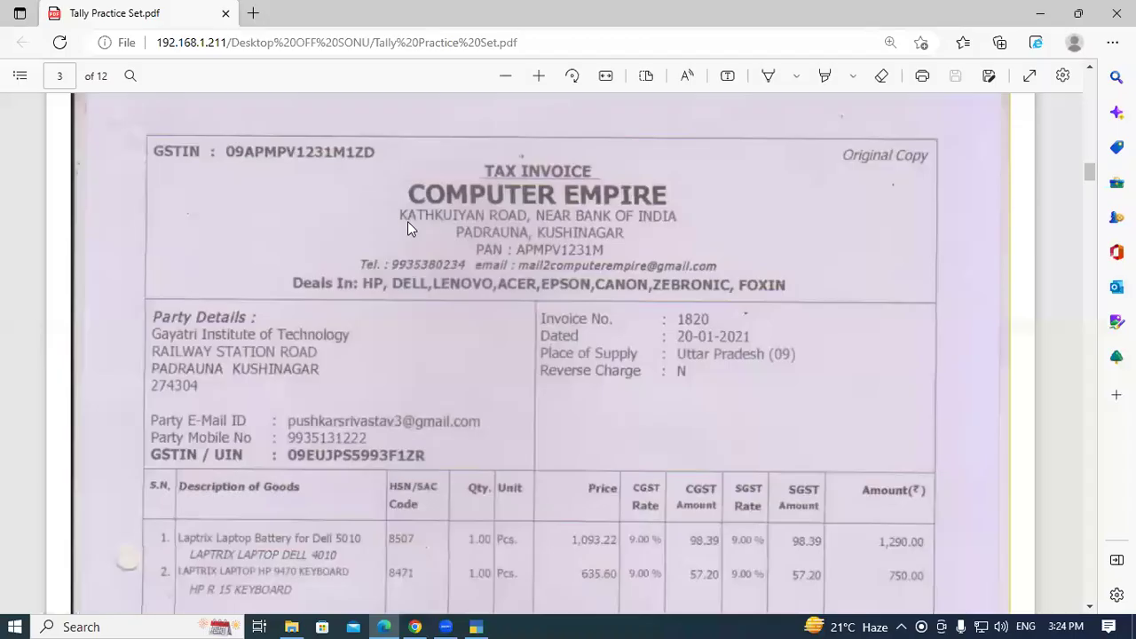
key("alt+Tab")
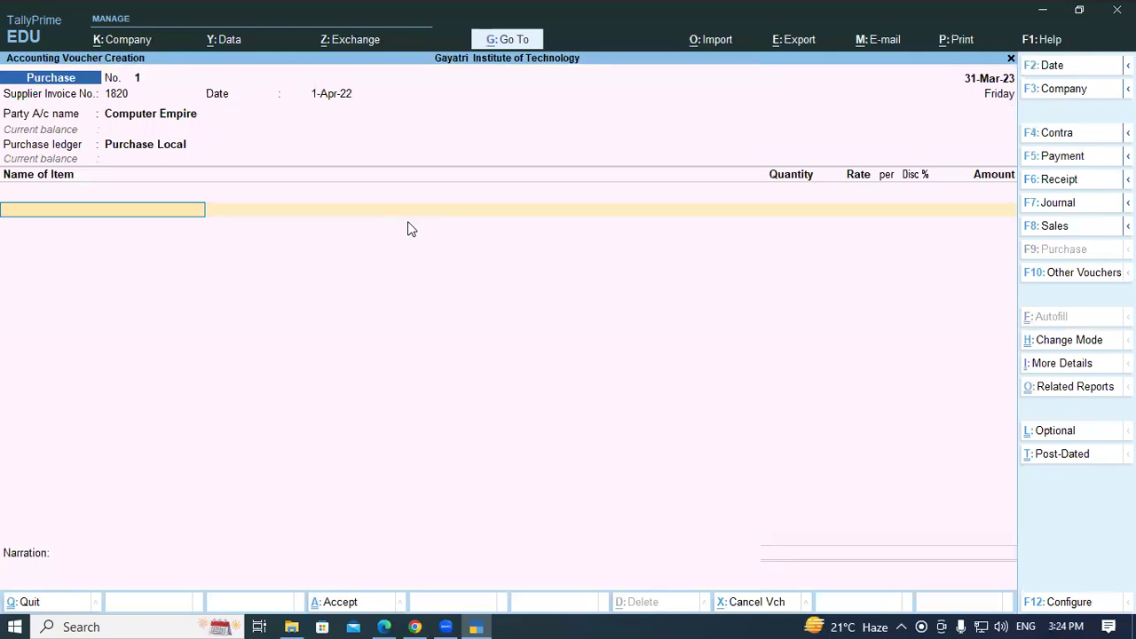
type("4010")
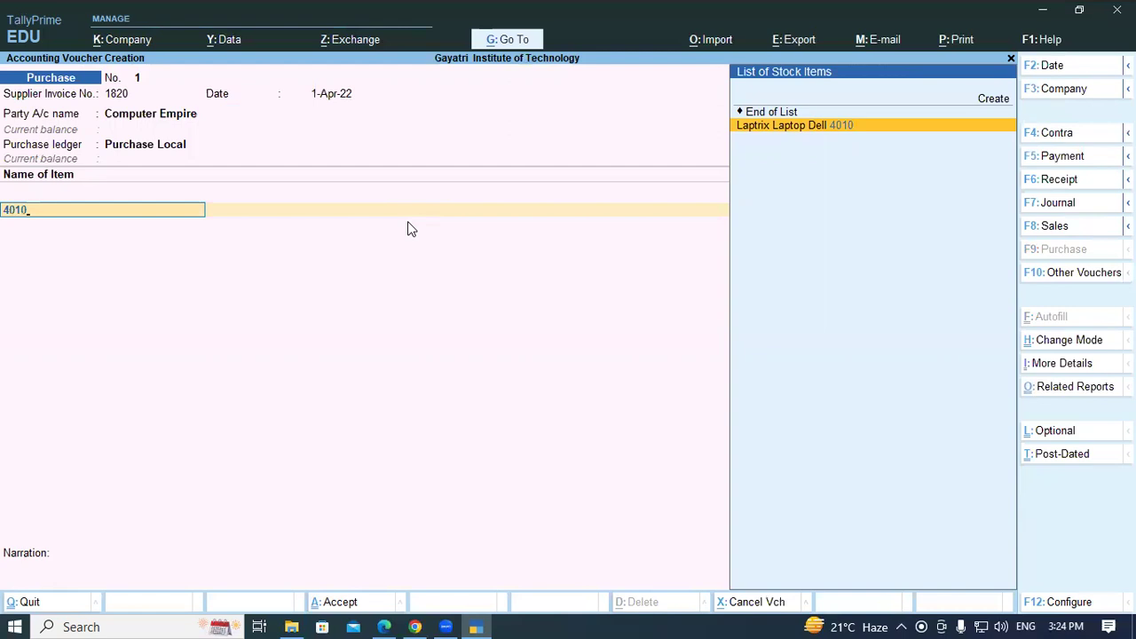
key("Return")
key("Return")
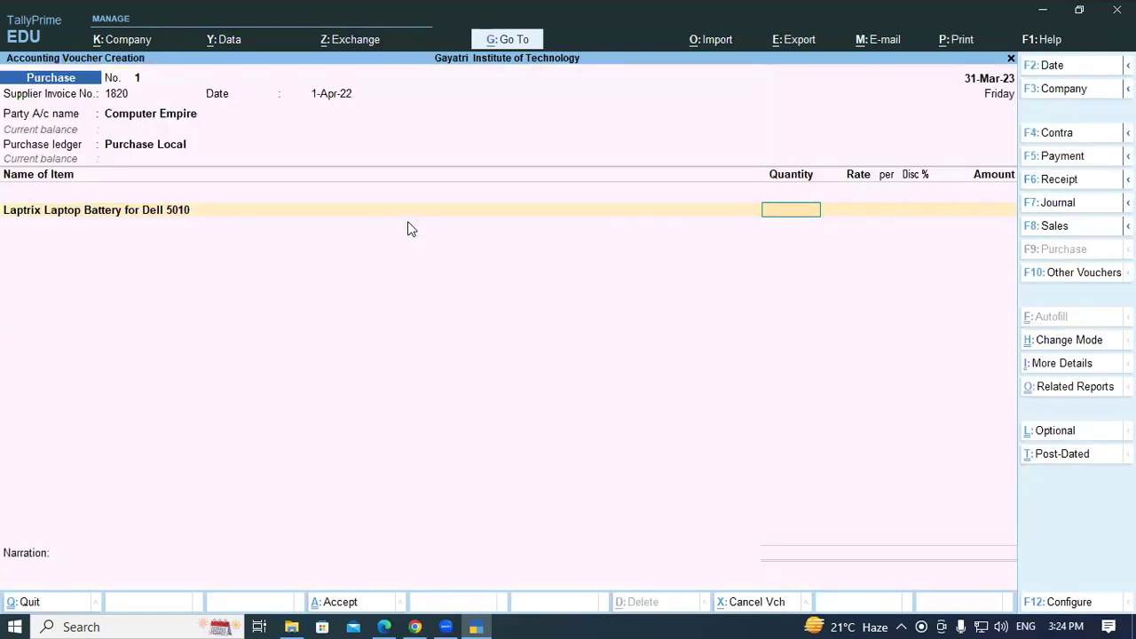
key("BackSpace")
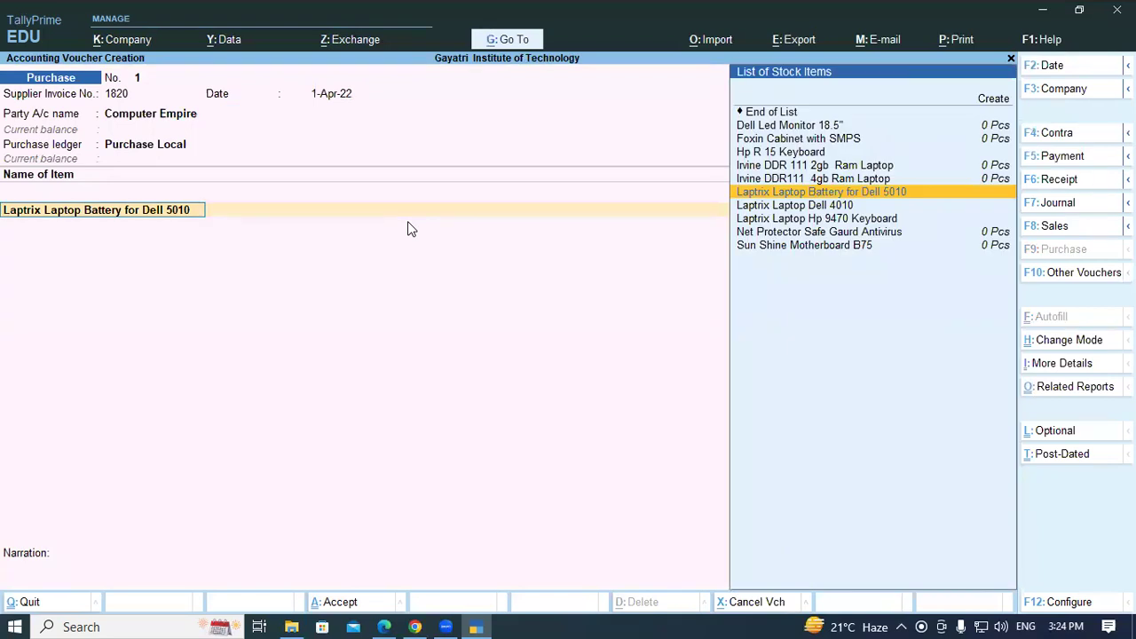
type("5010")
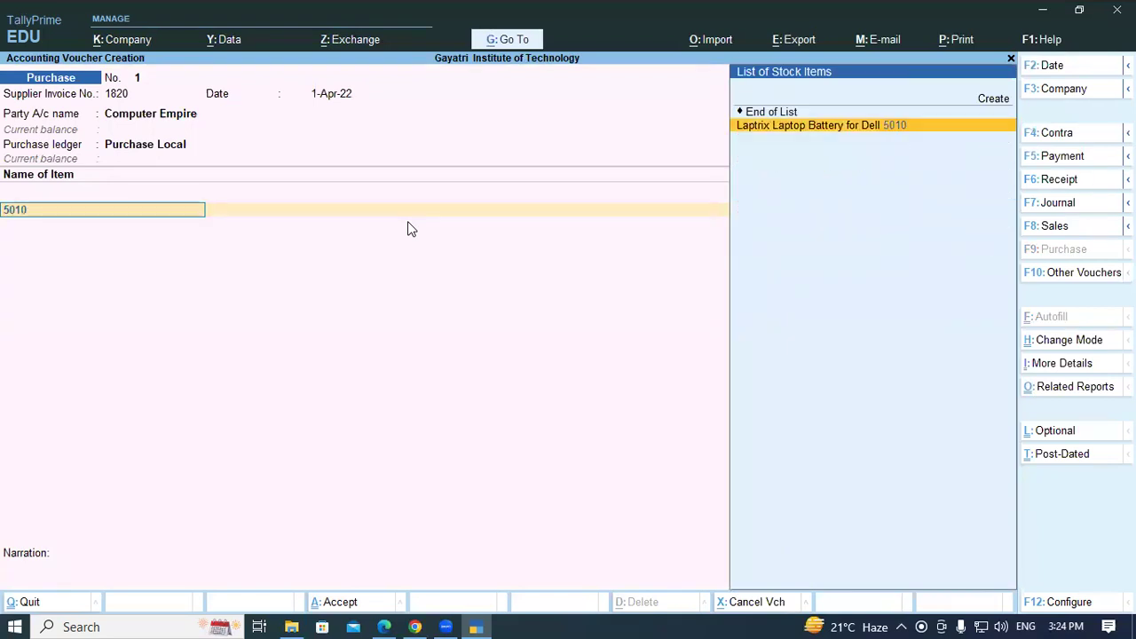
key("Return")
key("Return")
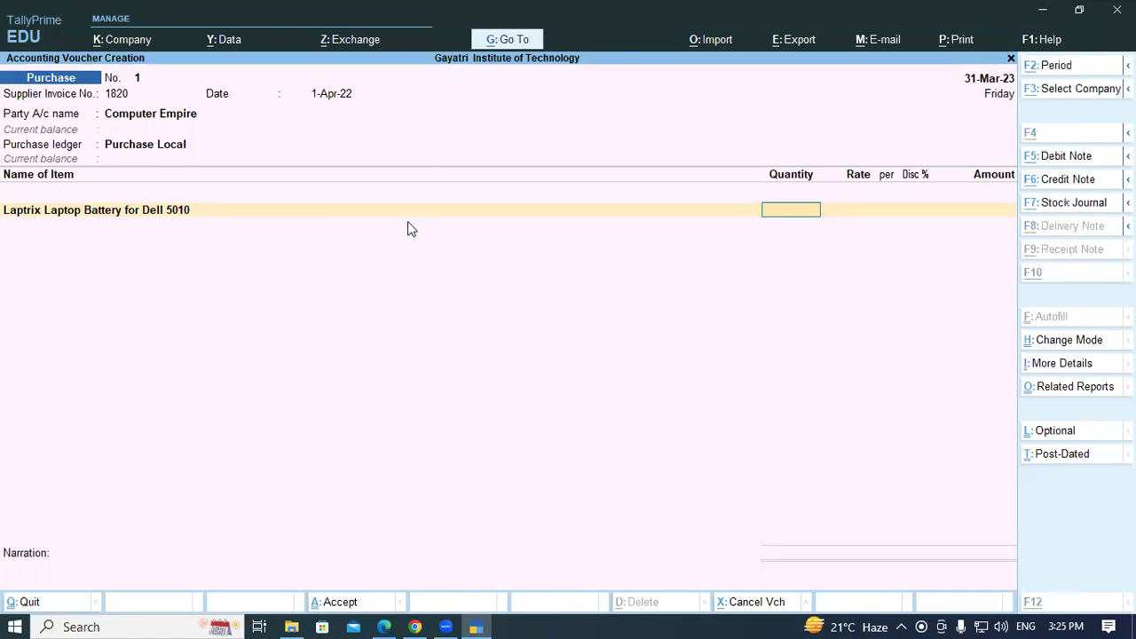
key("alt+Tab")
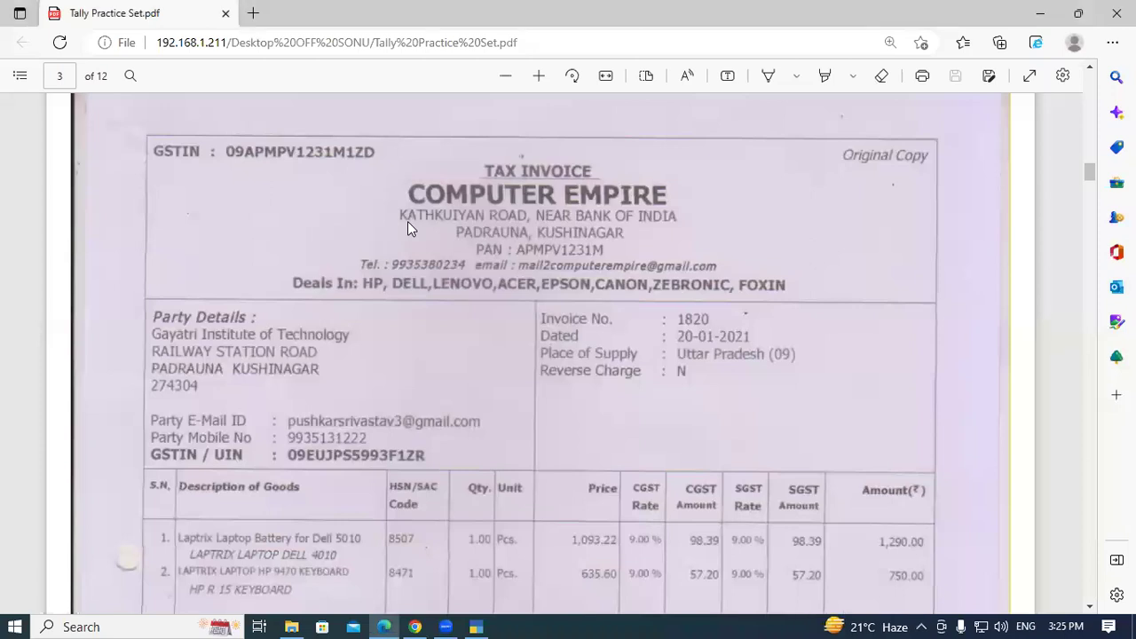
scroll(611, 411, "down", 3)
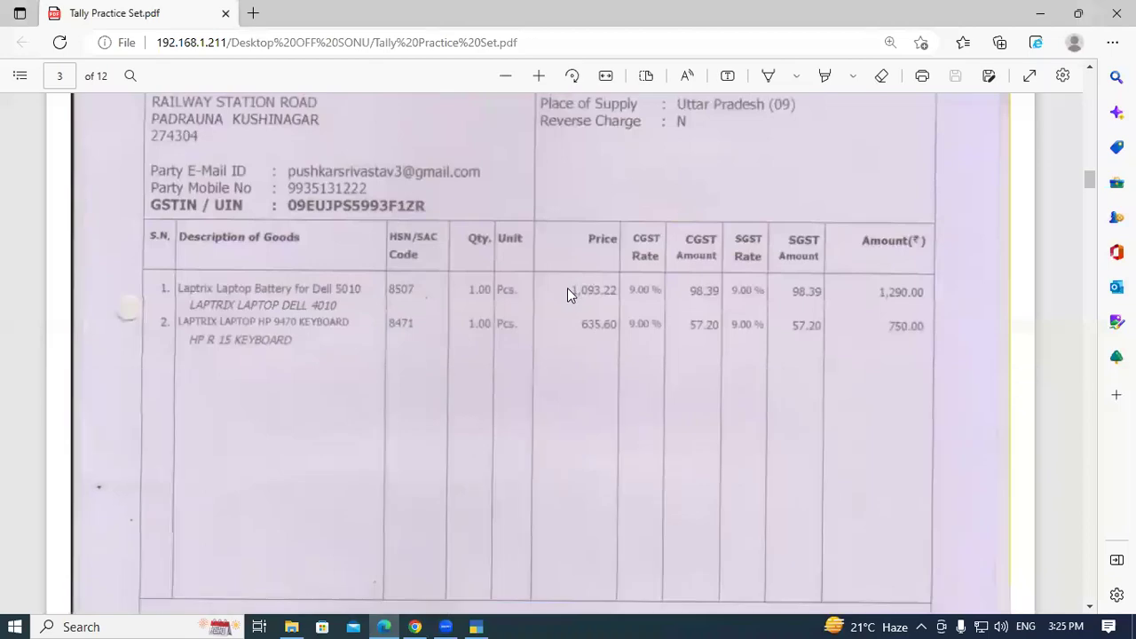
key("alt+Tab")
type("1093.")
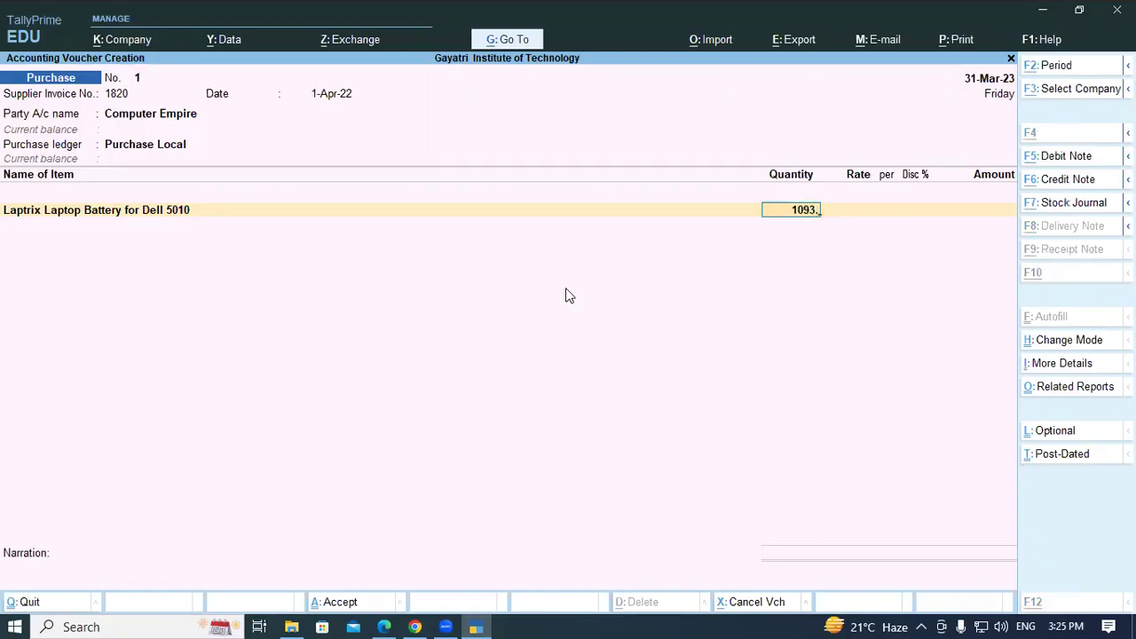
key("alt+Tab")
key("alt+Tab")
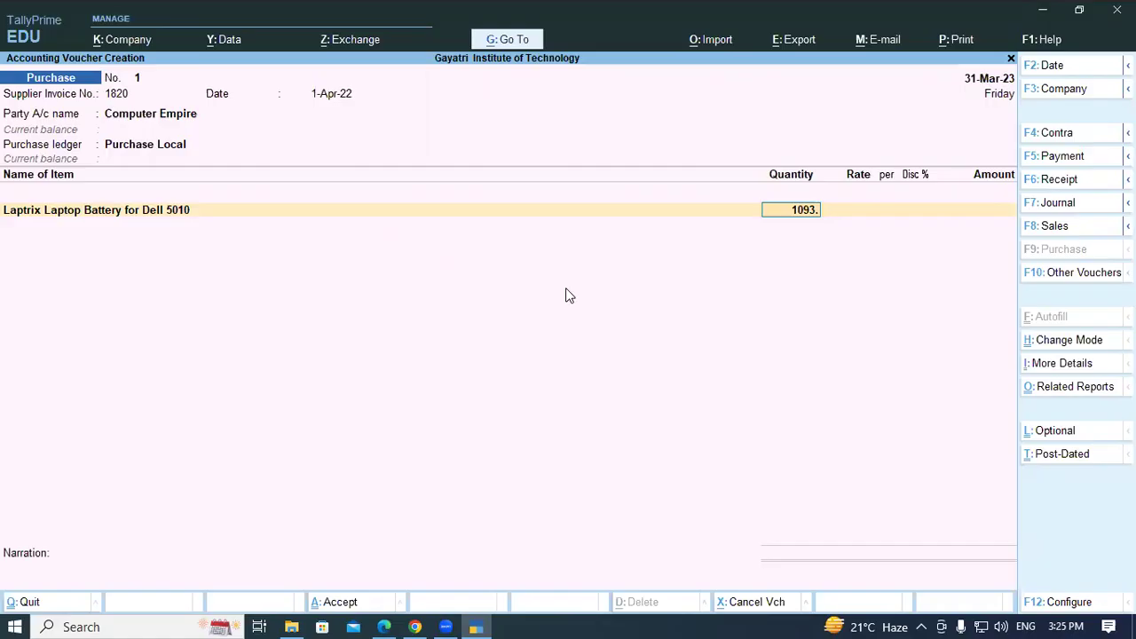
key("Return")
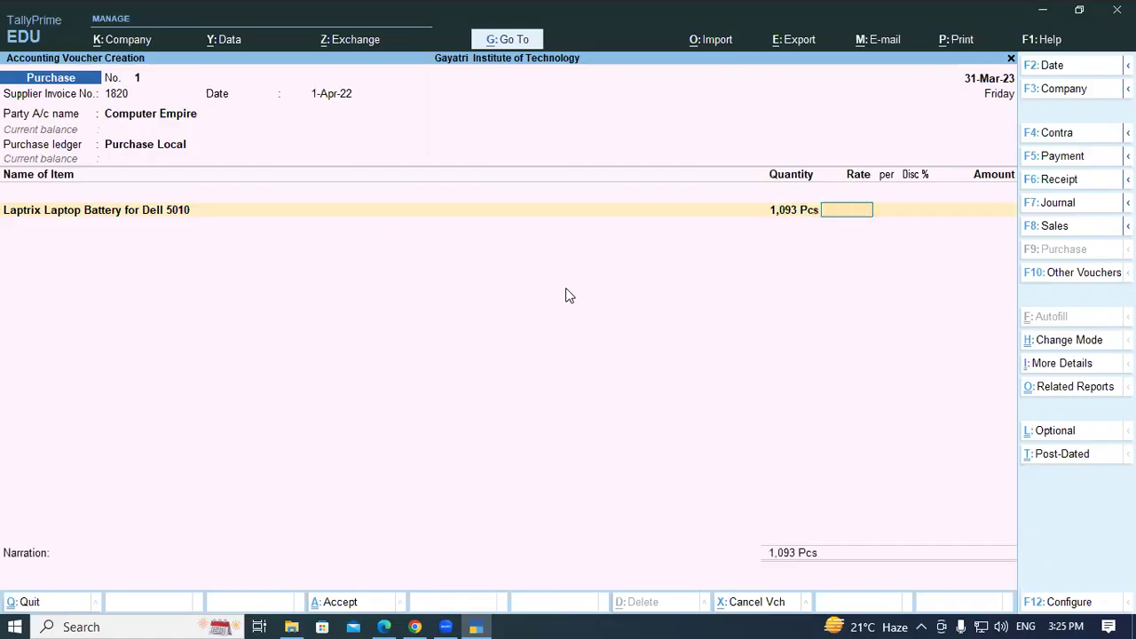
Set the battery's quantity to 1 Pcs and its rate to 1,093.22, checked against the invoice, with no discount
left_click(773, 214)
type("1")
key("Return")
type("1093.22")
key("alt+Tab")
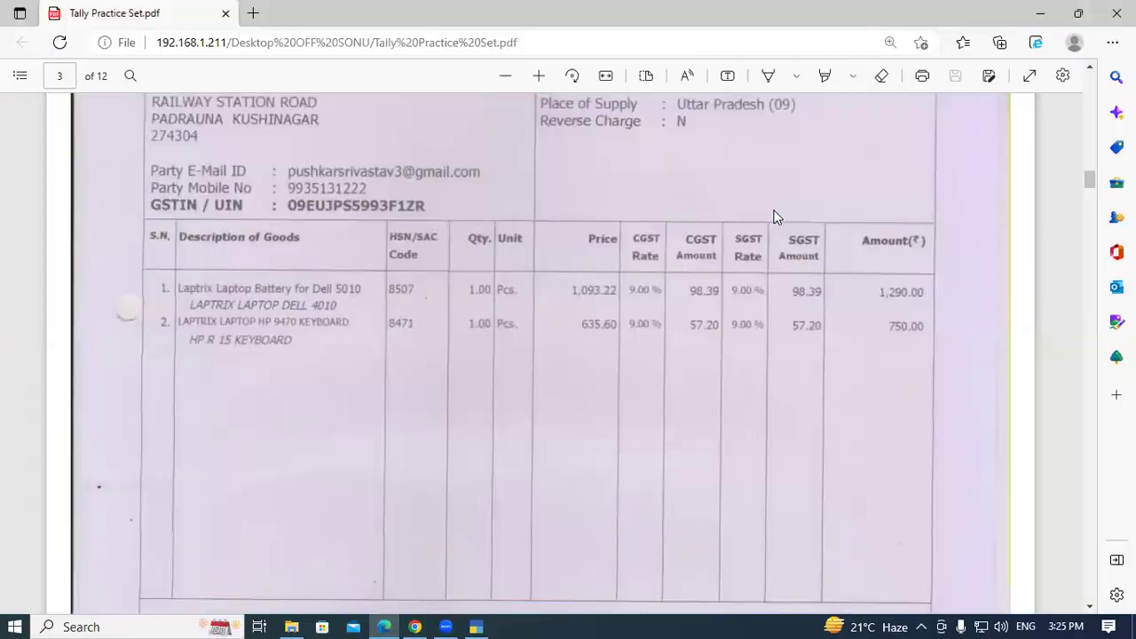
key("alt+Tab")
key("Return")
key("Return")
key("Return")
key("Return")
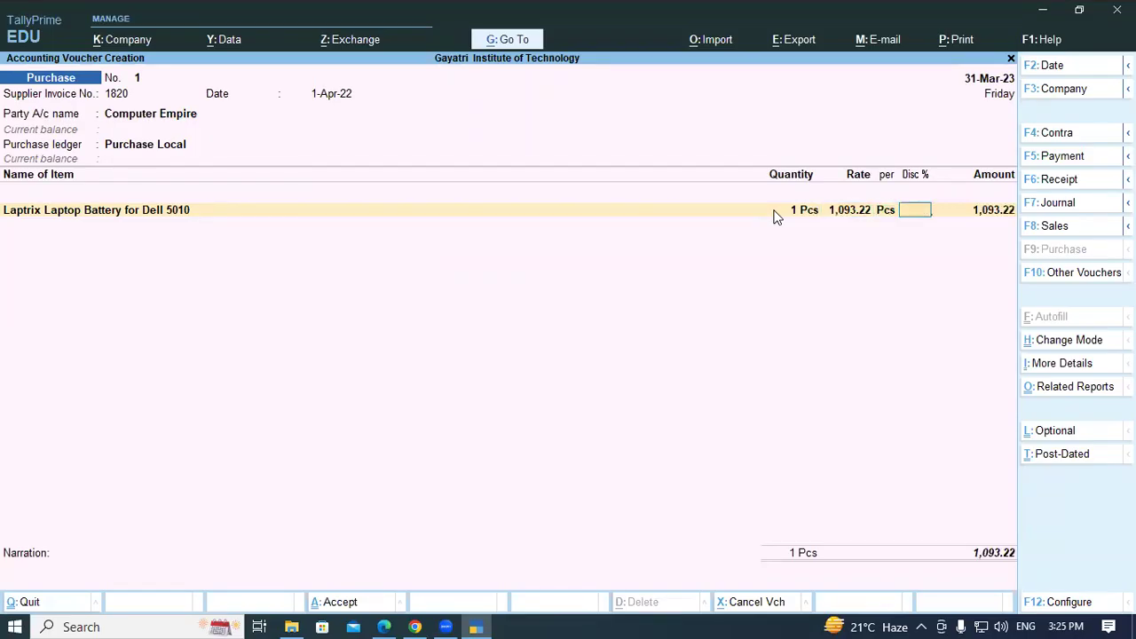
Add Laptrix Laptop Hp 9470 Keyboard as the second item of the purchase voucher
type("L")
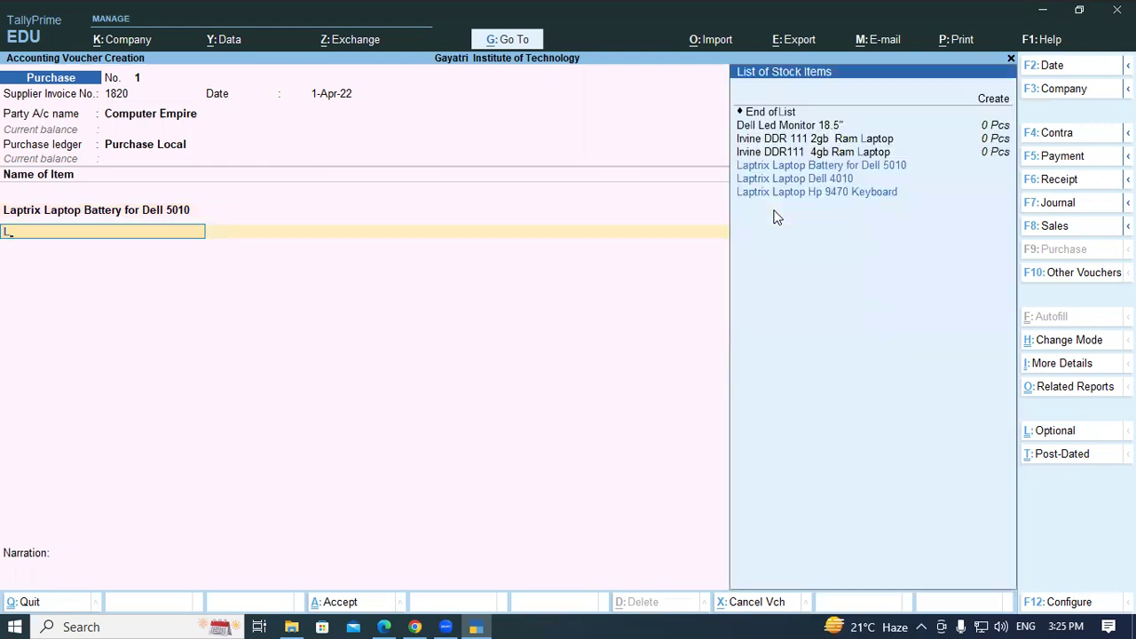
key("Down")
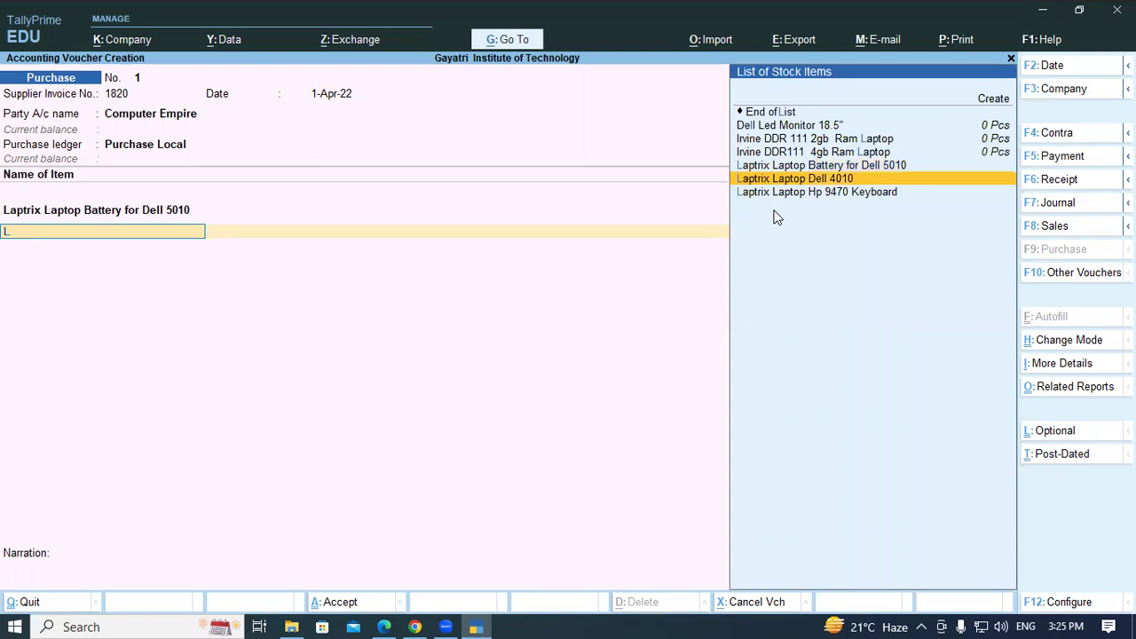
key("Up")
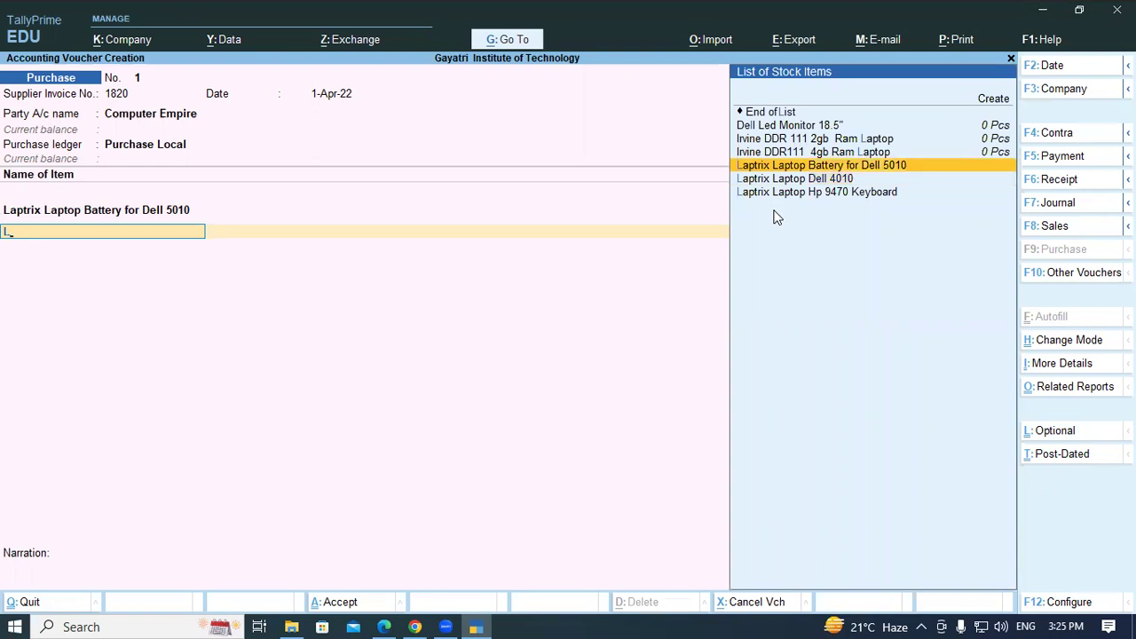
key("Down")
key("Down")
key("Return")
key("Return")
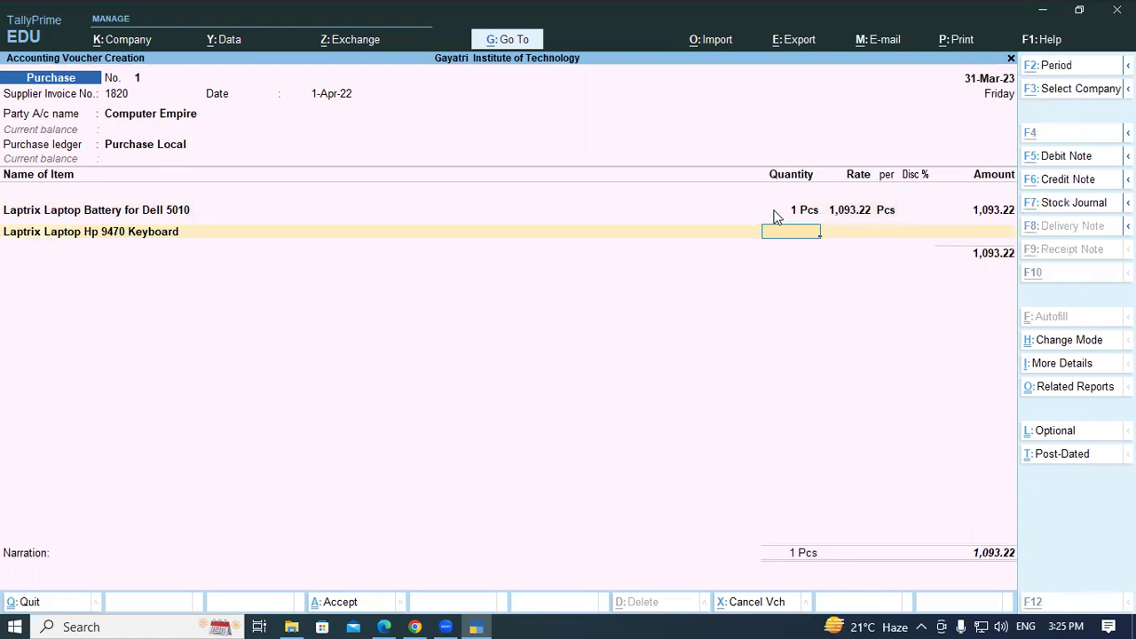
Set the quantity of the Laptrix Laptop Hp 9470 Keyboard to 1 Pcs, checking it against the PDF invoice
key("alt+Tab")
key("alt+Tab")
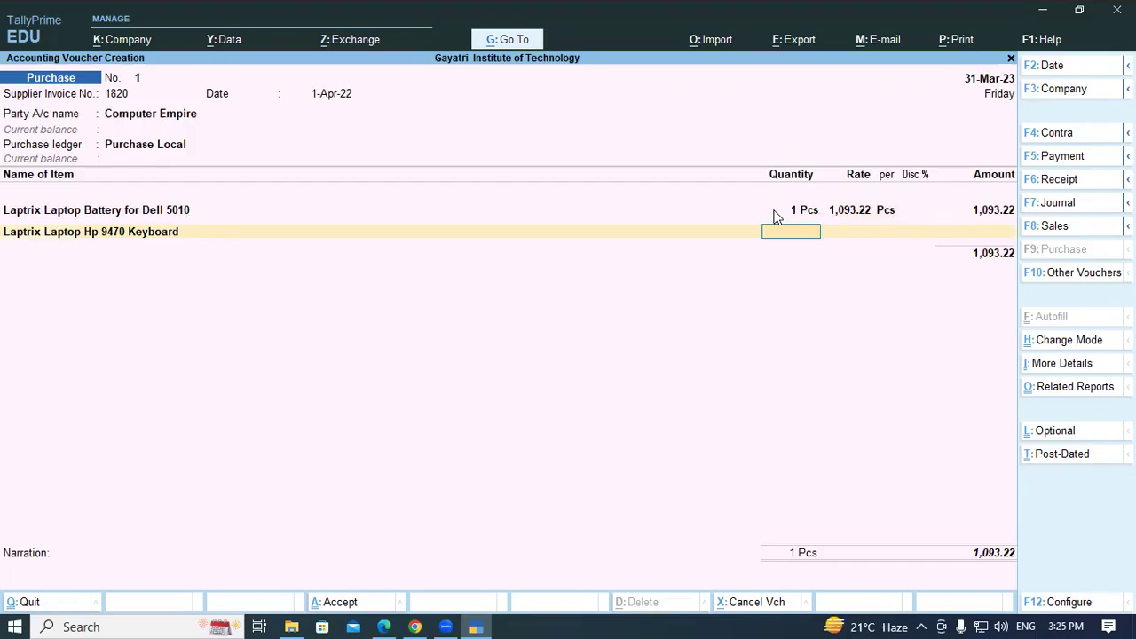
type("1")
key("Return")
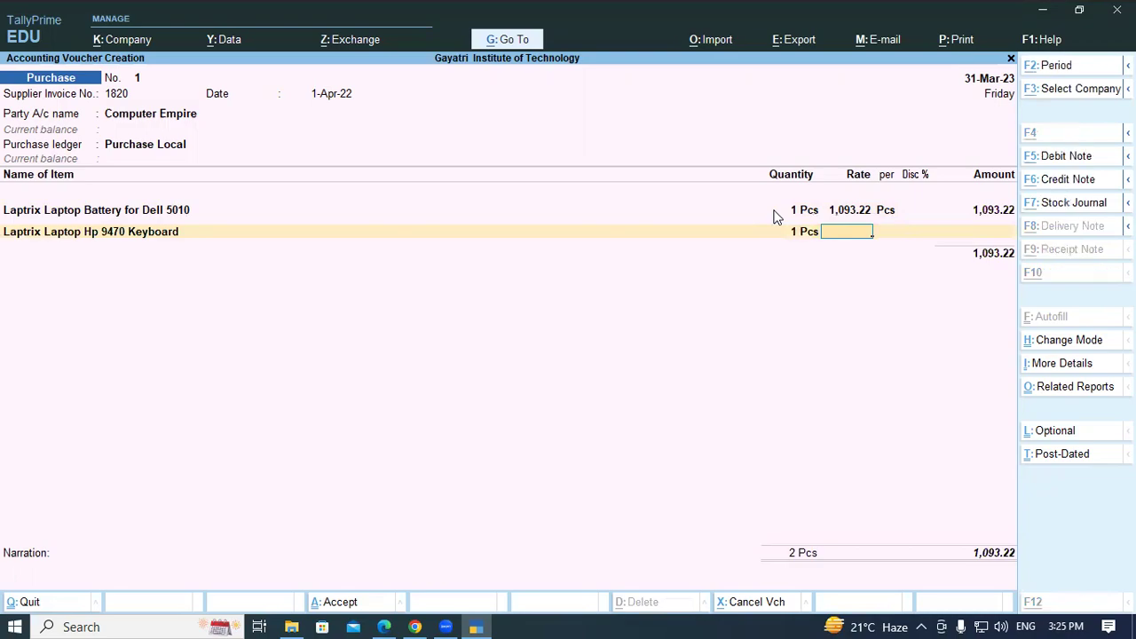
Set the keyboard's rate to 635.60 per Pcs as on the PDF invoice, without a discount, and end the item list
key("alt+Tab")
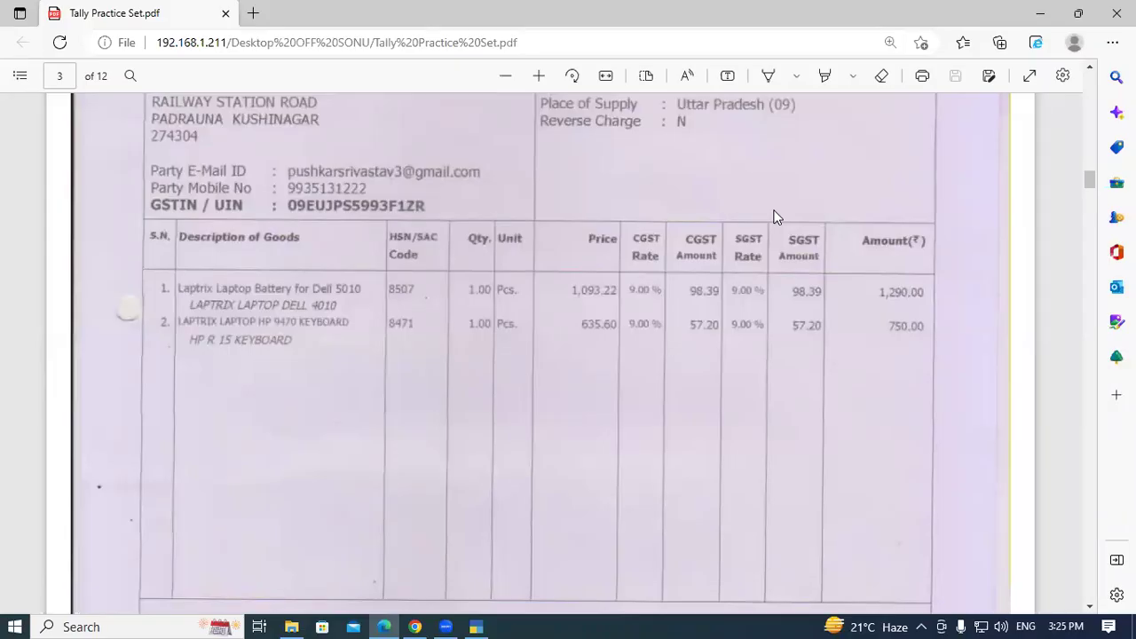
key("alt+Tab")
type("3")
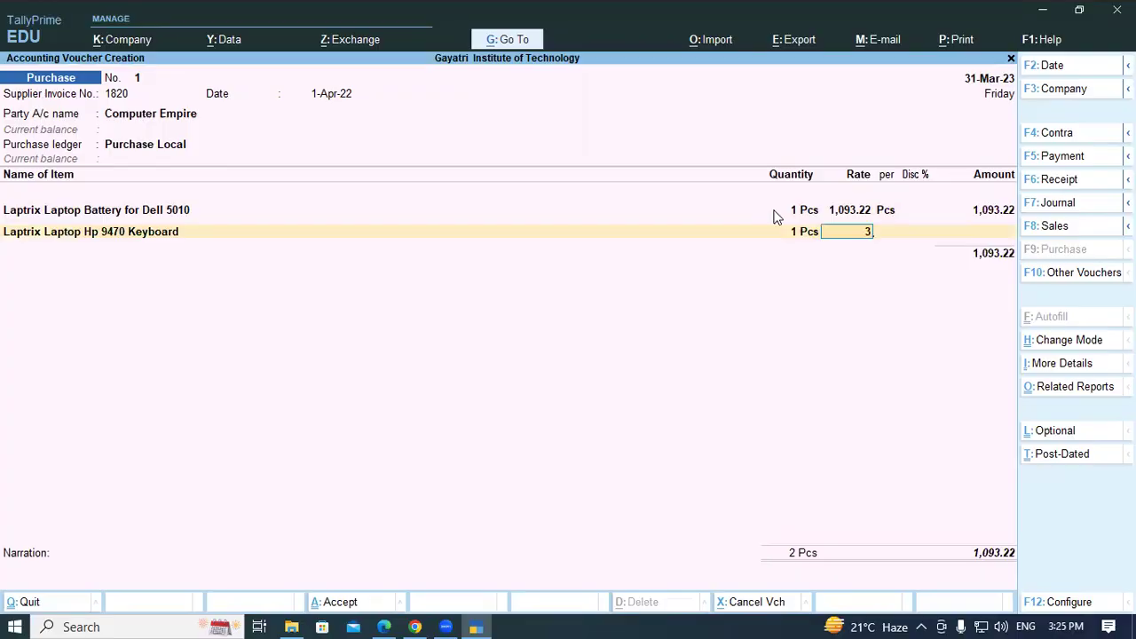
key("BackSpace")
type("635.60")
key("Return")
key("Return")
key("Return")
key("Return")
key("Return")
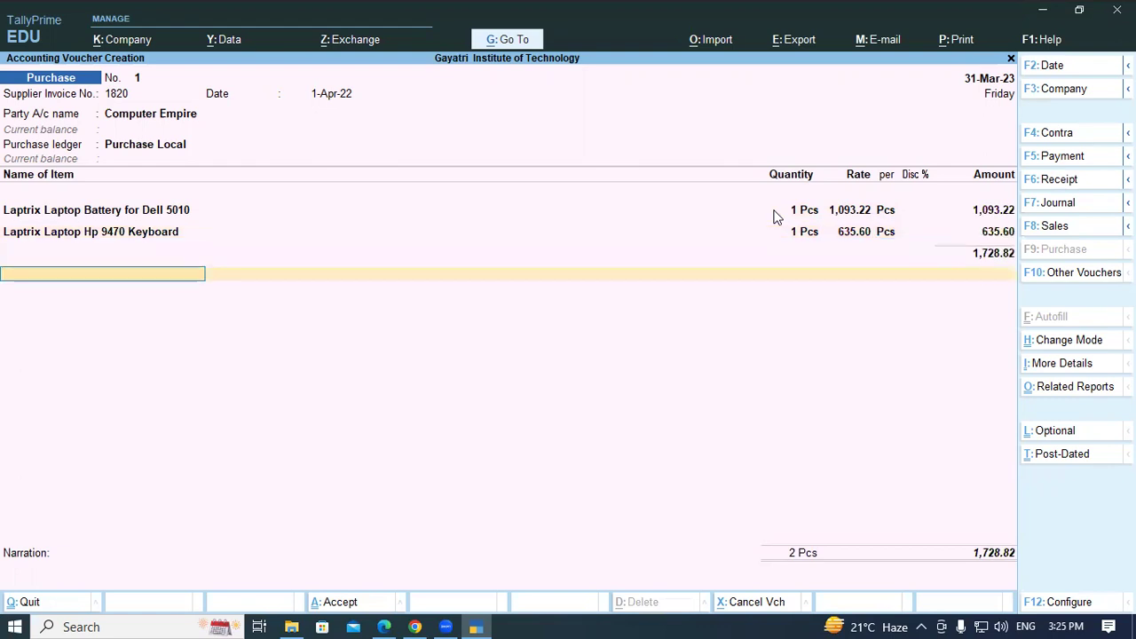
Check the taxes on the PDF invoice and add the Central Tax and State Tax ledgers below the items
key("alt+Tab")
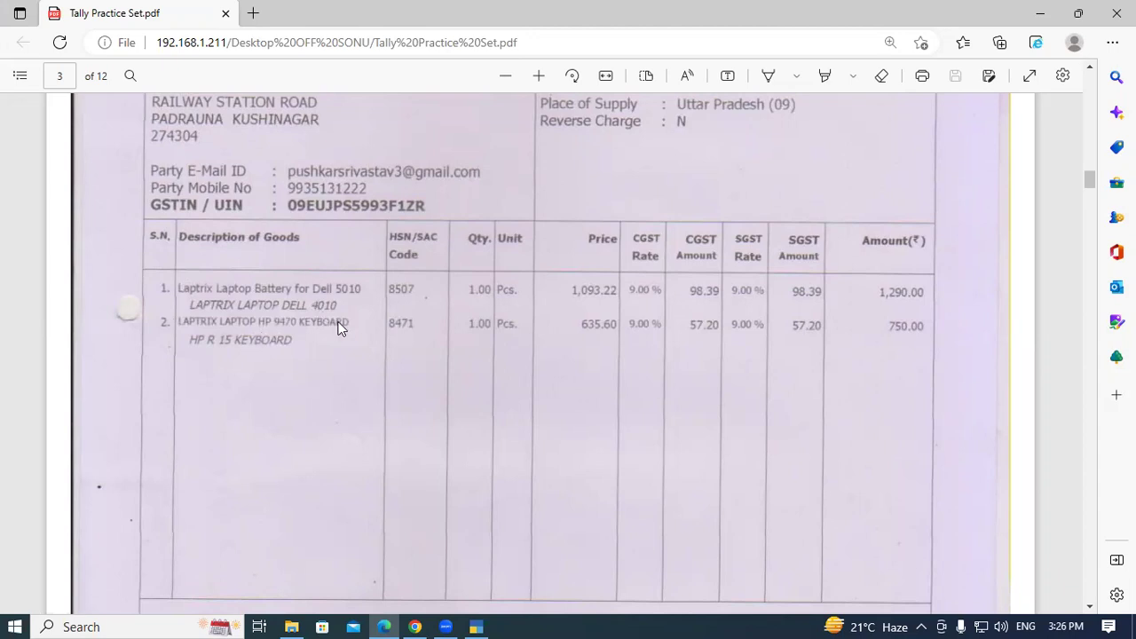
key("alt+Tab")
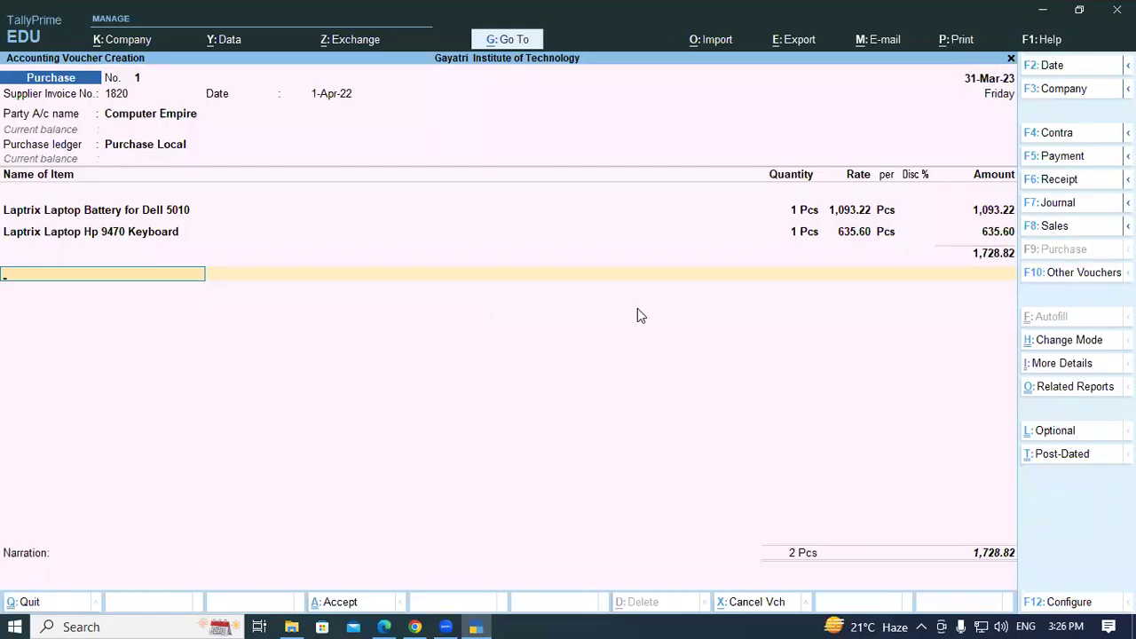
type("Central Tax")
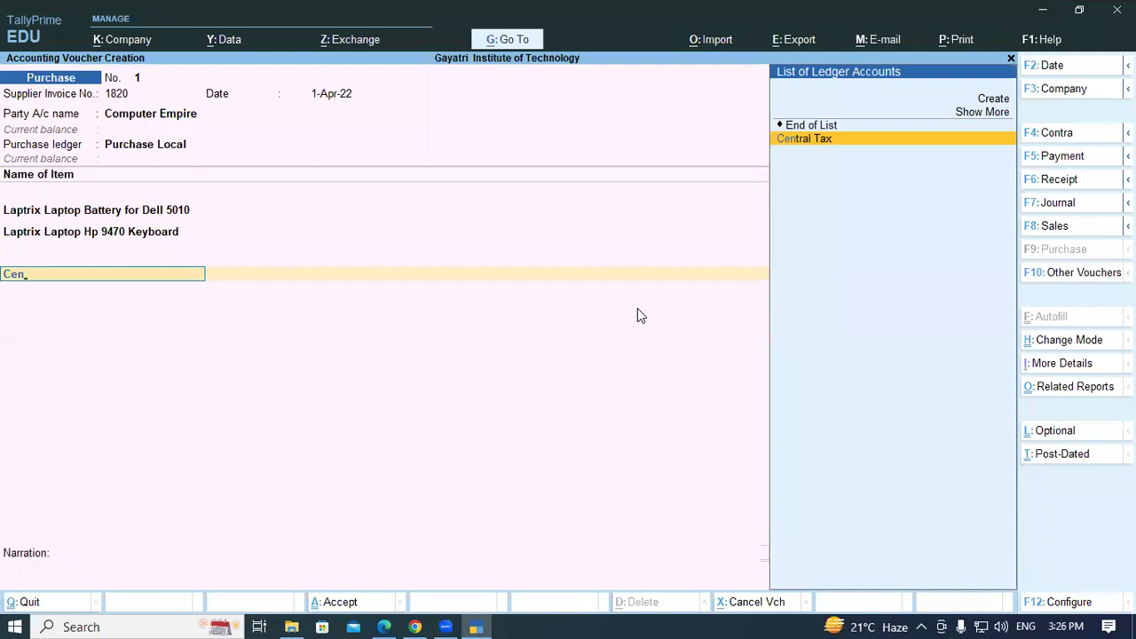
key("Return")
key("Return")
type("State Tax")
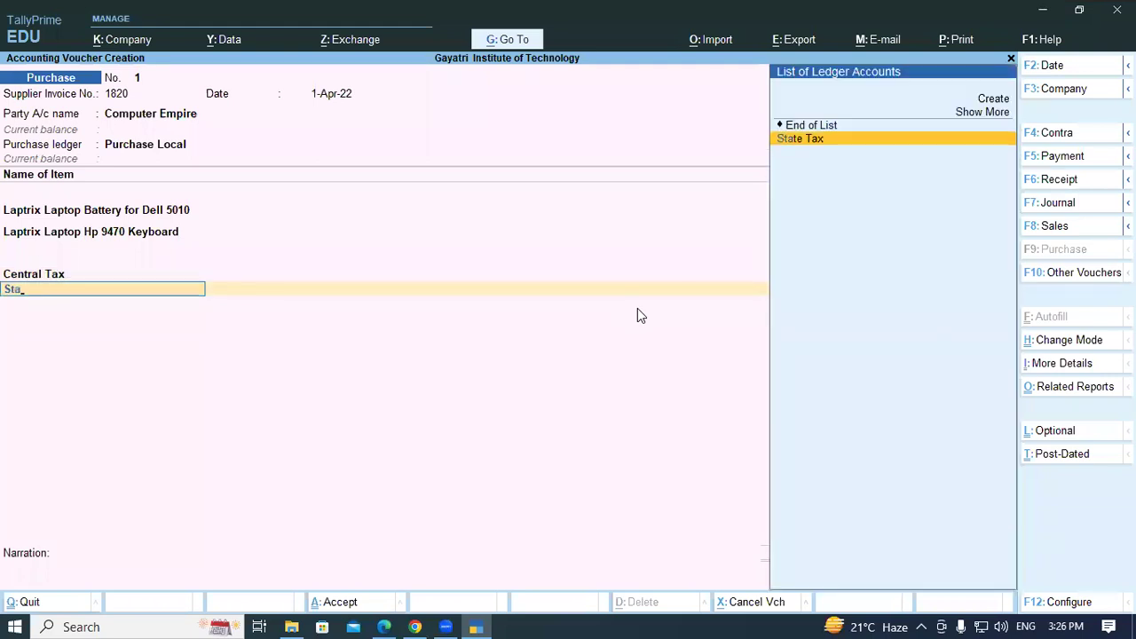
key("Return")
key("Return")
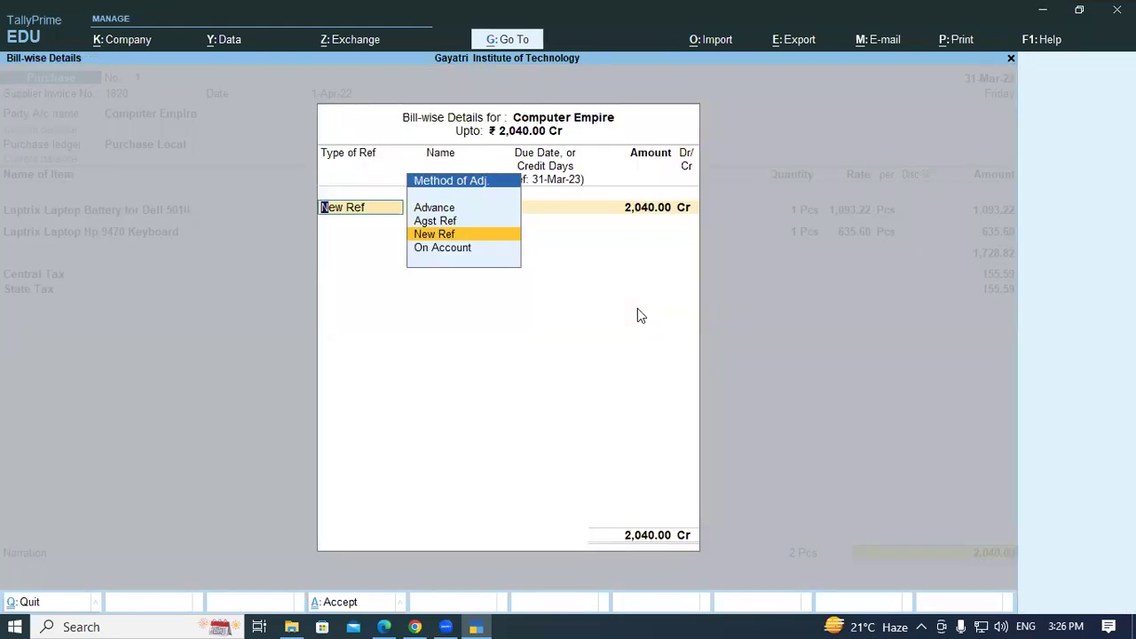
Keep the bill-wise details for Computer Empire as New Ref, leave the narration blank and save the purchase voucher
key("Return")
key("Return")
key("Return")
key("Return")
key("Return")
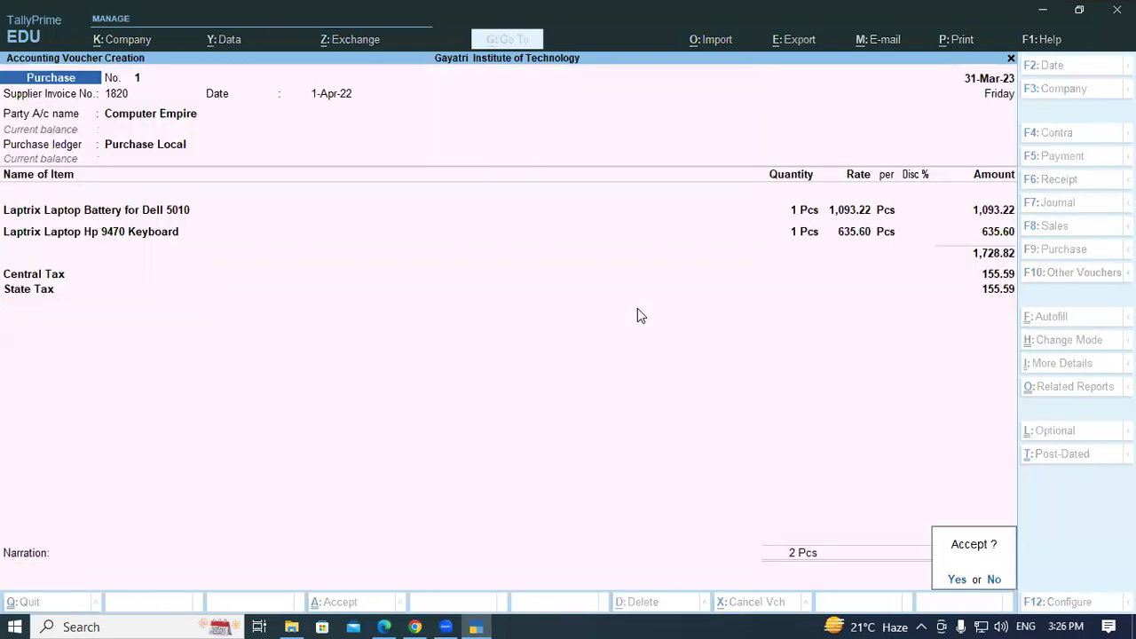
key("y")
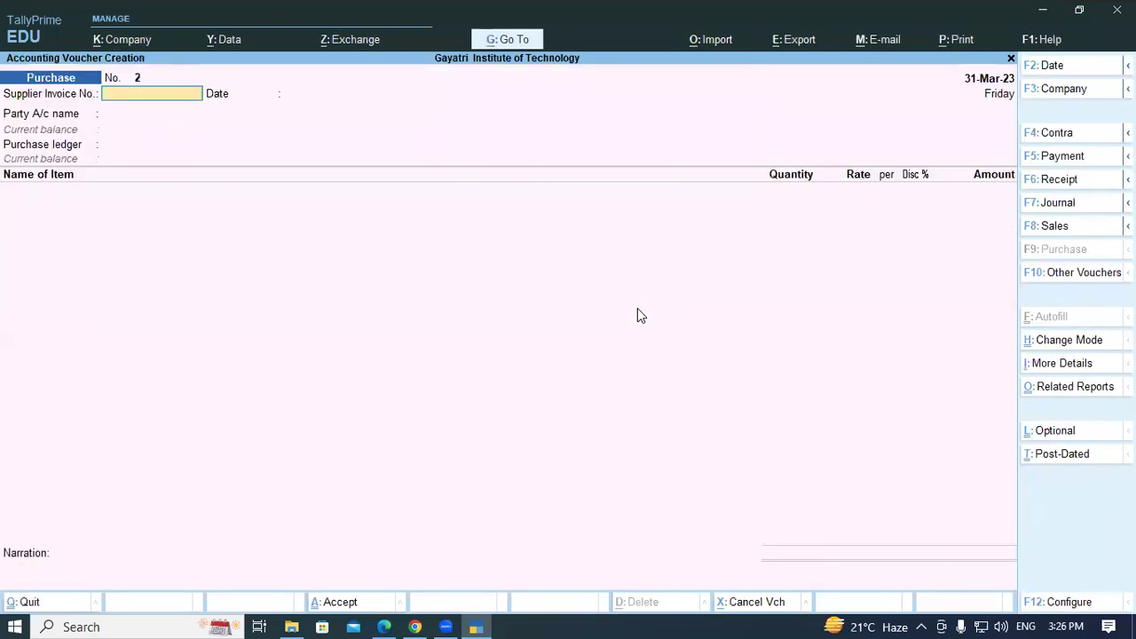
Reopen the saved purchase voucher and examine its enlarged Tax Invoice print preview
key("Page_Up")
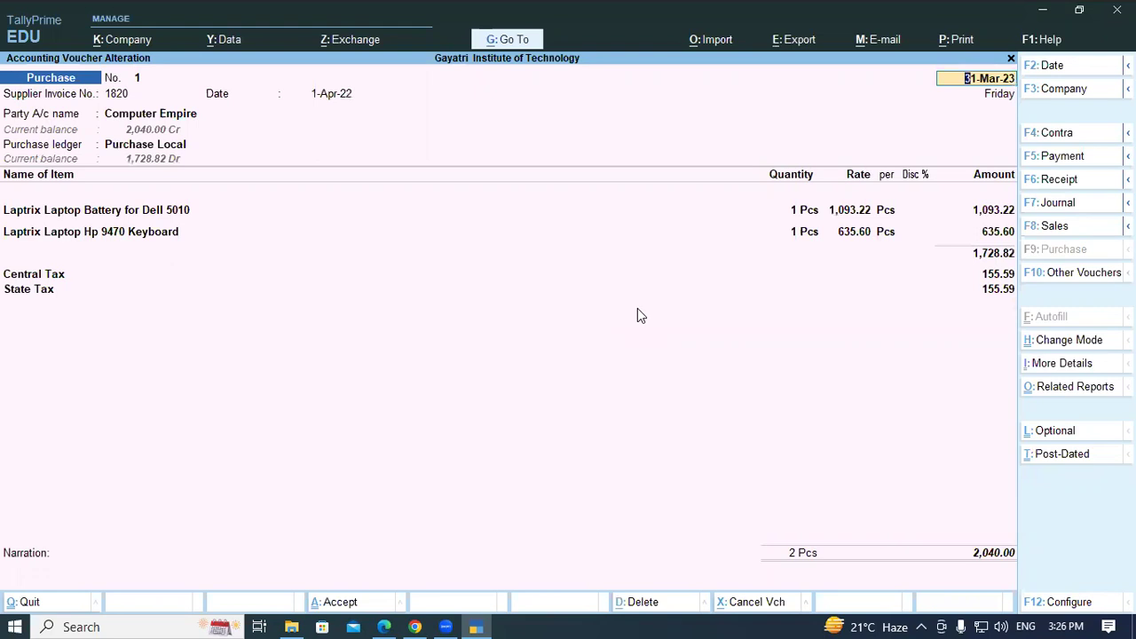
key("alt+p")
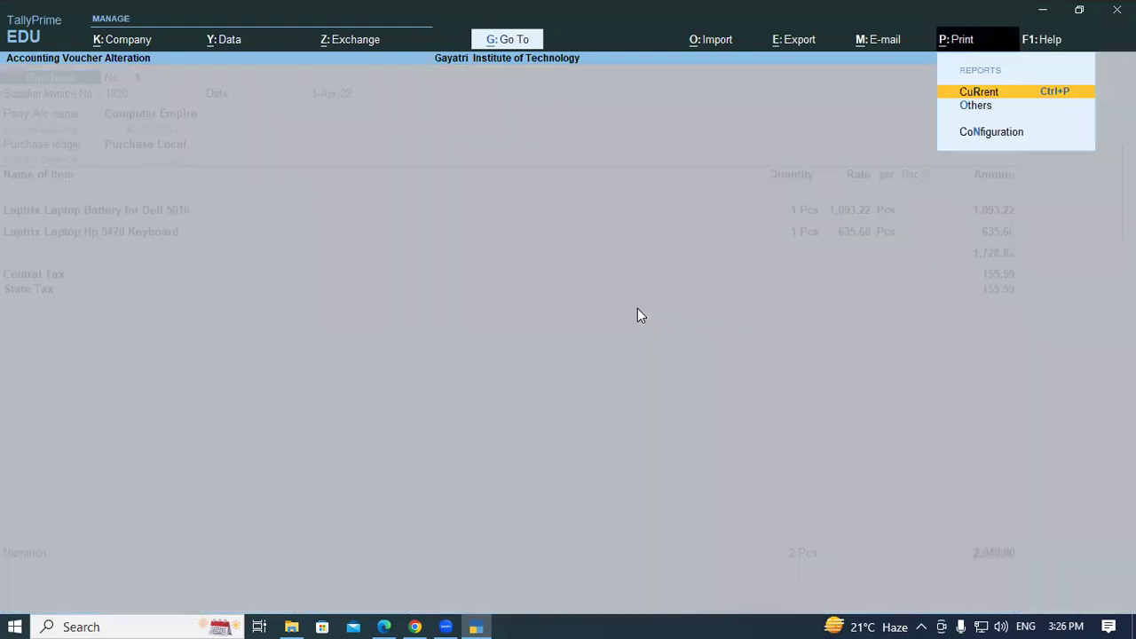
key("Return")
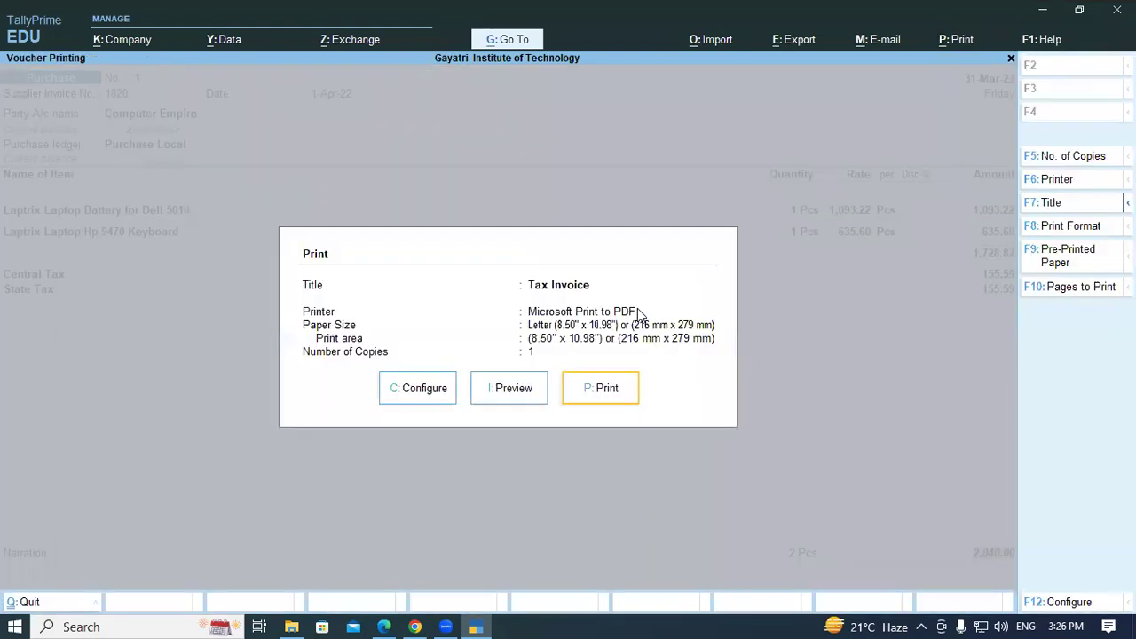
left_click(505, 395)
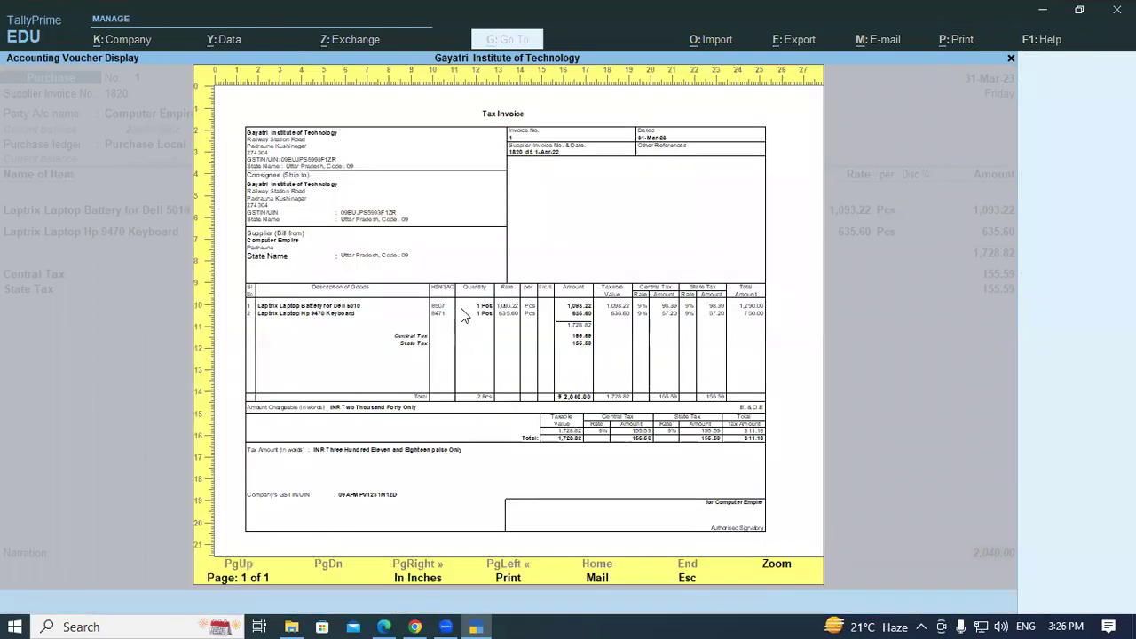
left_click(780, 605)
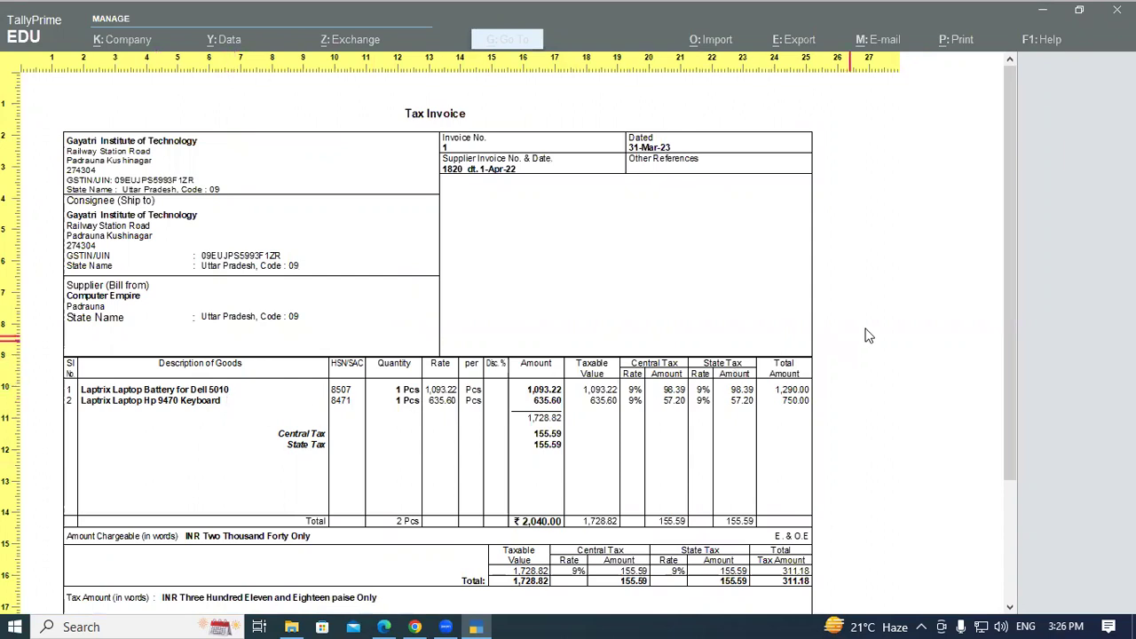
key("alt+z")
key("Escape")
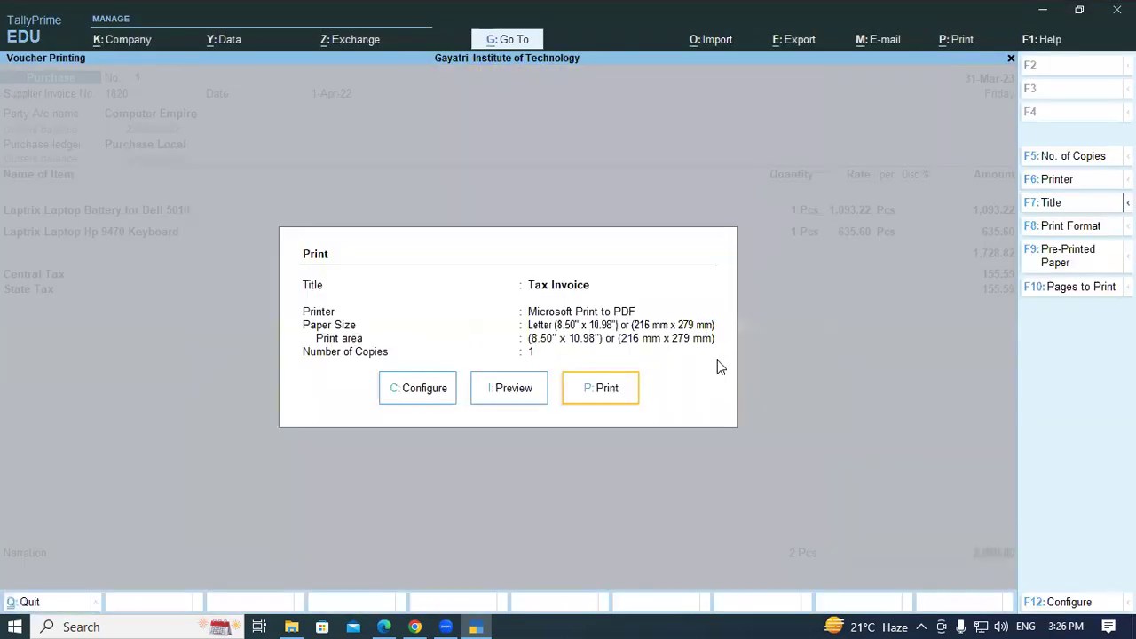
Set the display name for stock items to Name (Alias) in the voucher's print configuration and save the configuration
left_click(422, 392)
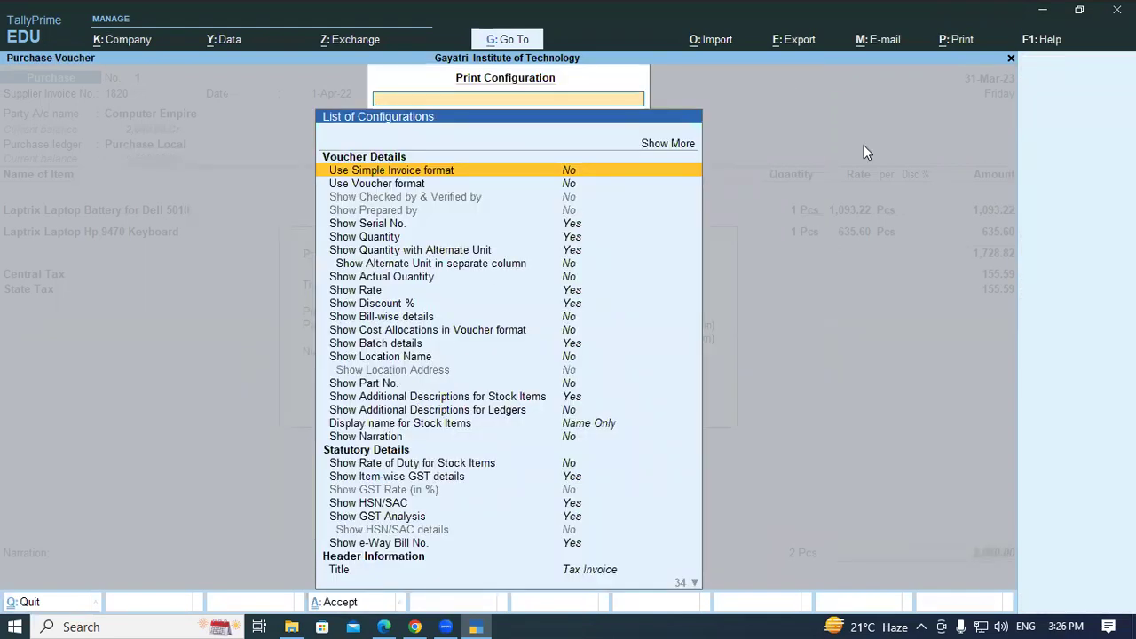
key("Down")
key("Down")
key("Down")
key("Down")
key("Down")
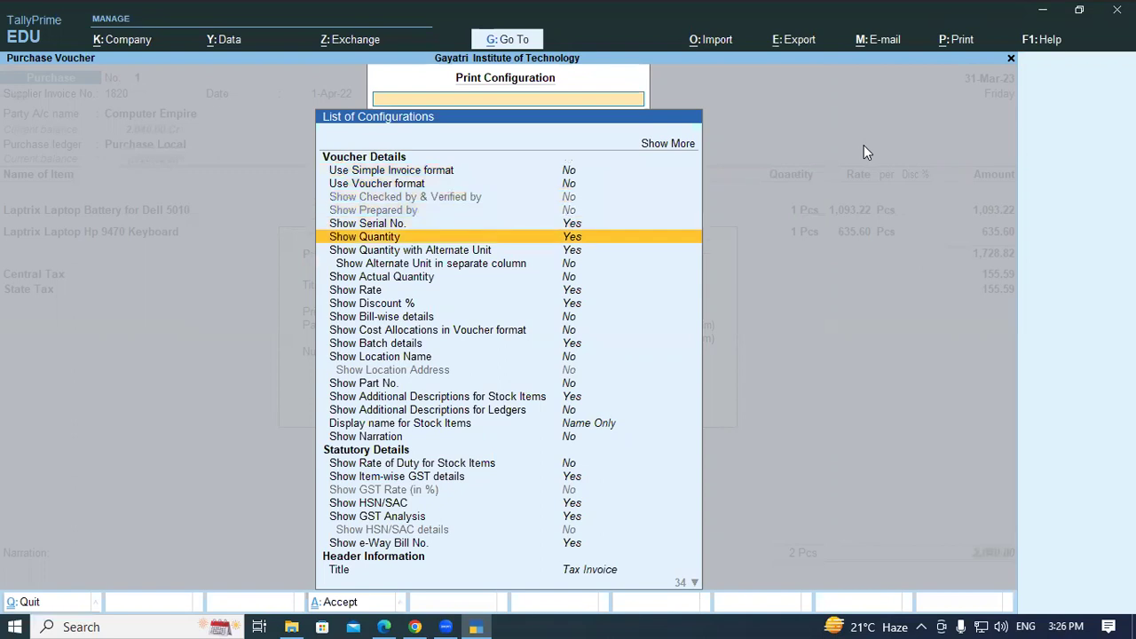
key("Down")
key("Down")
key("Down")
key("Down")
key("Down")
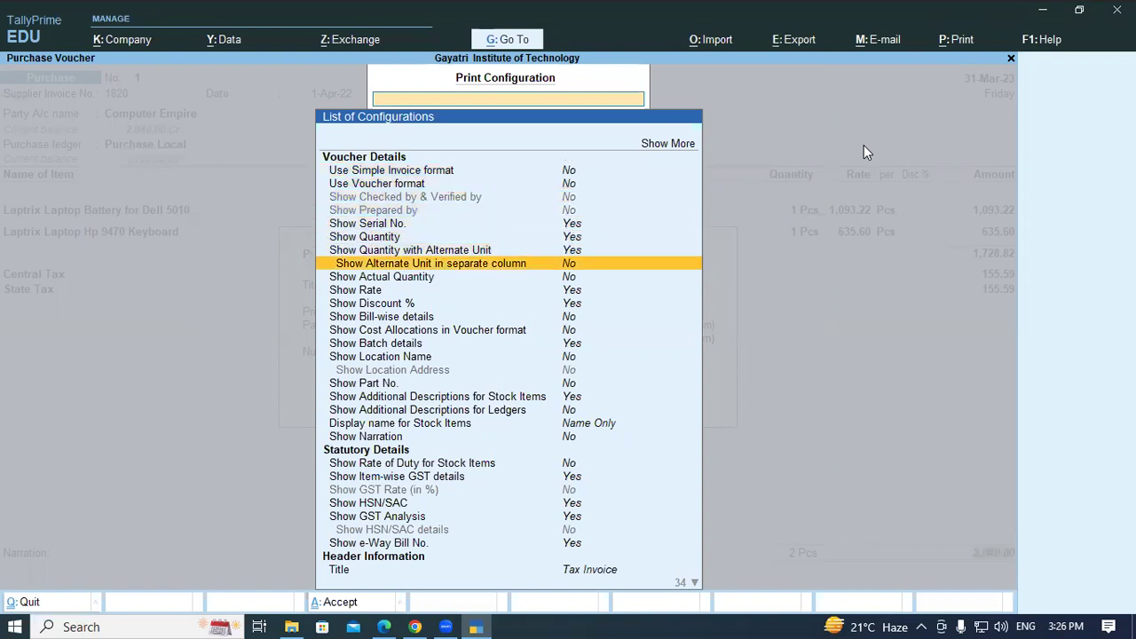
key("Down")
key("Down")
key("Down")
key("Down")
key("Down")
key("Down")
key("Down")
key("Down")
key("Down")
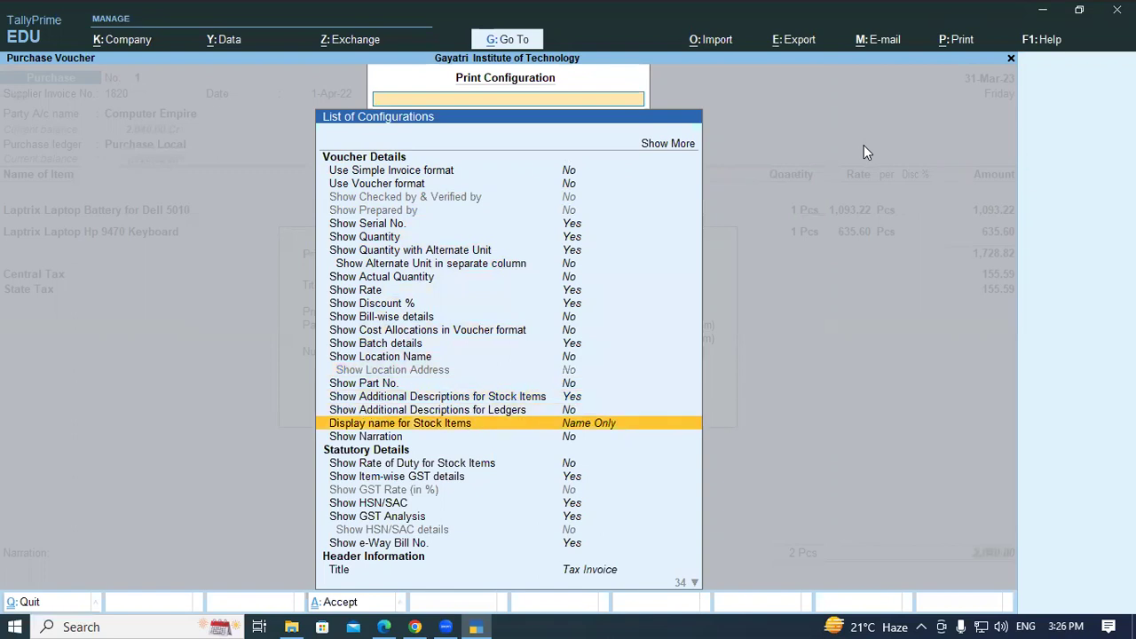
key("Return")
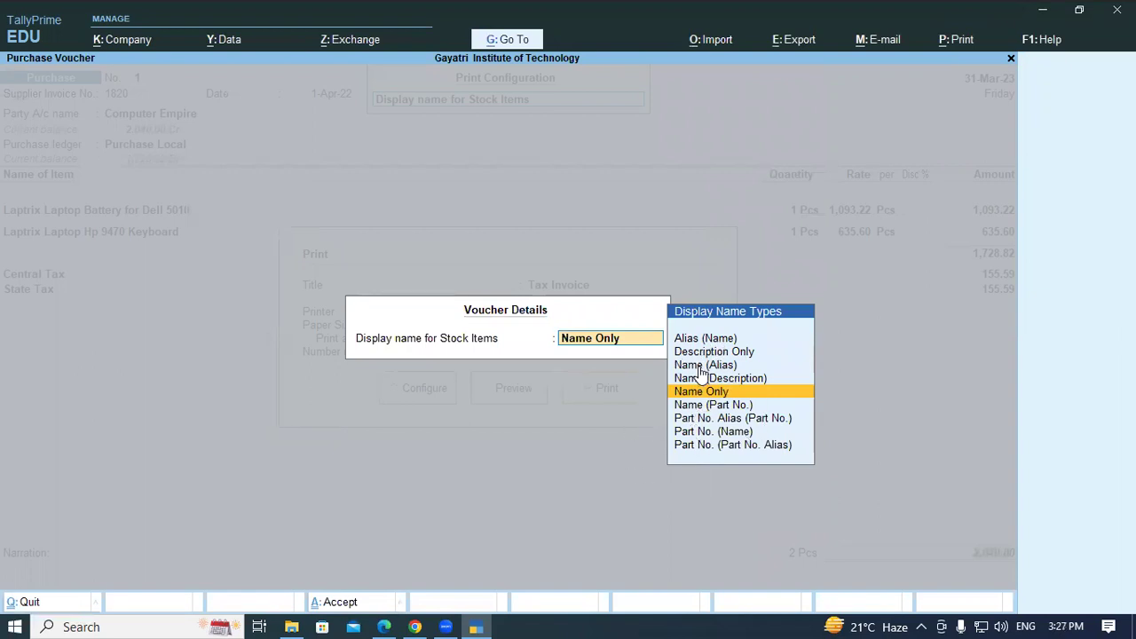
key("Up")
key("Up")
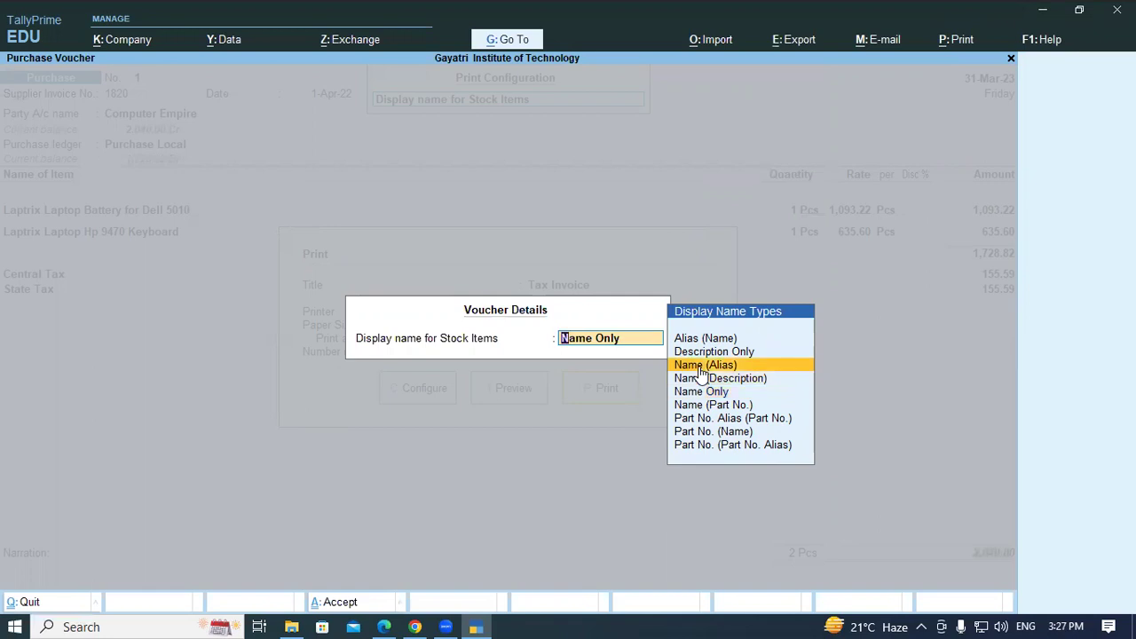
key("Return")
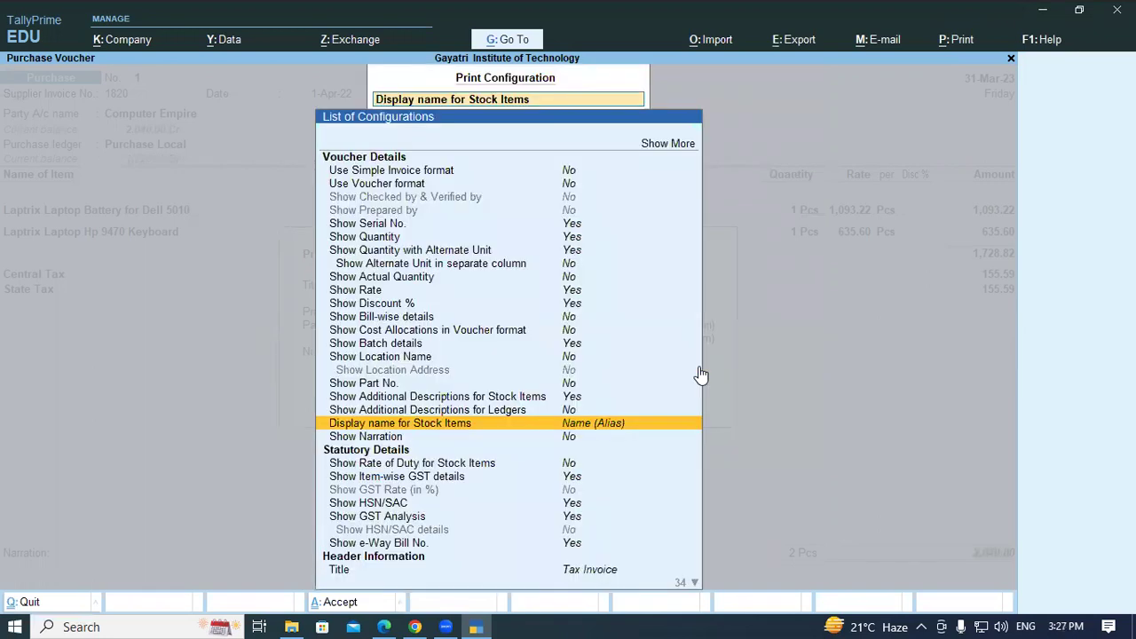
key("ctrl+a")
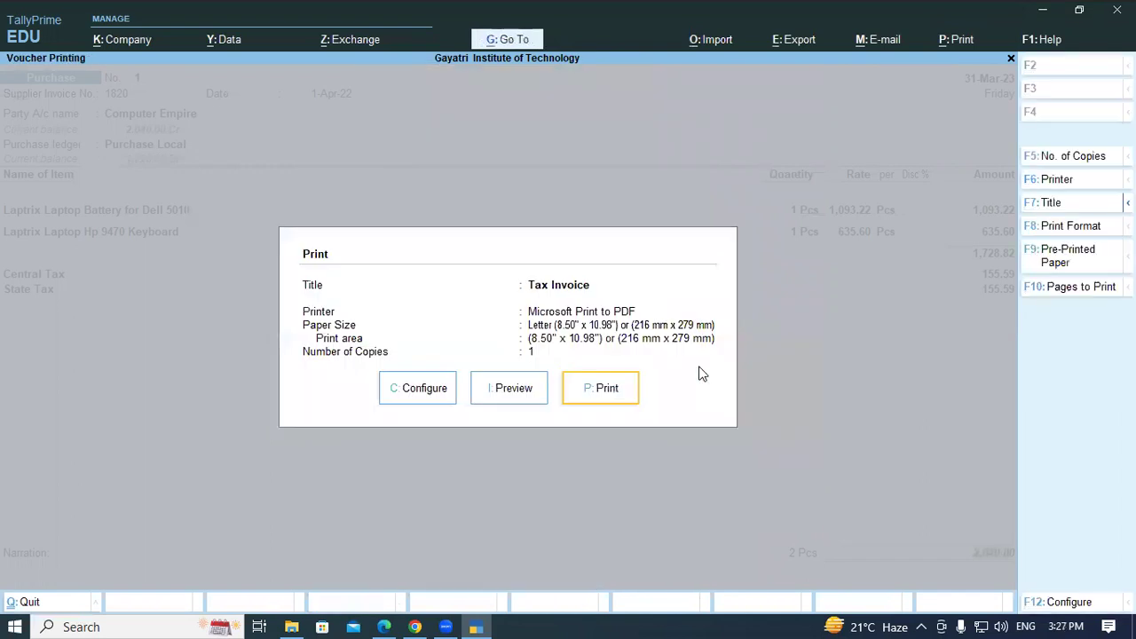
Preview the Tax Invoice again, enlarged, to examine the item descriptions with their aliases and the totals
left_click(510, 391)
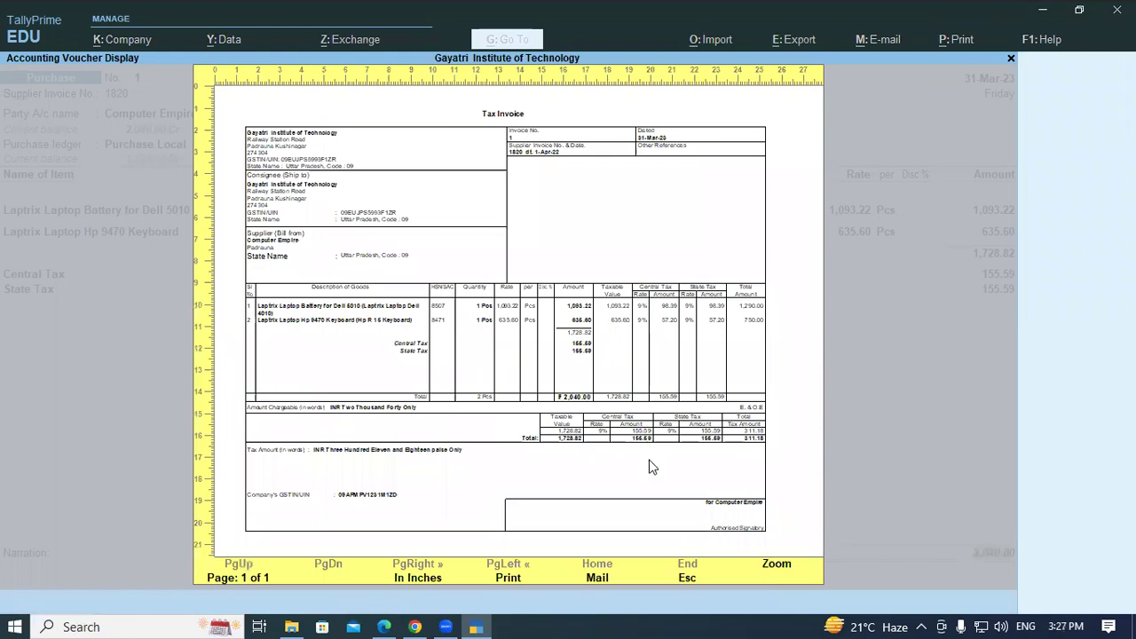
left_click(769, 571)
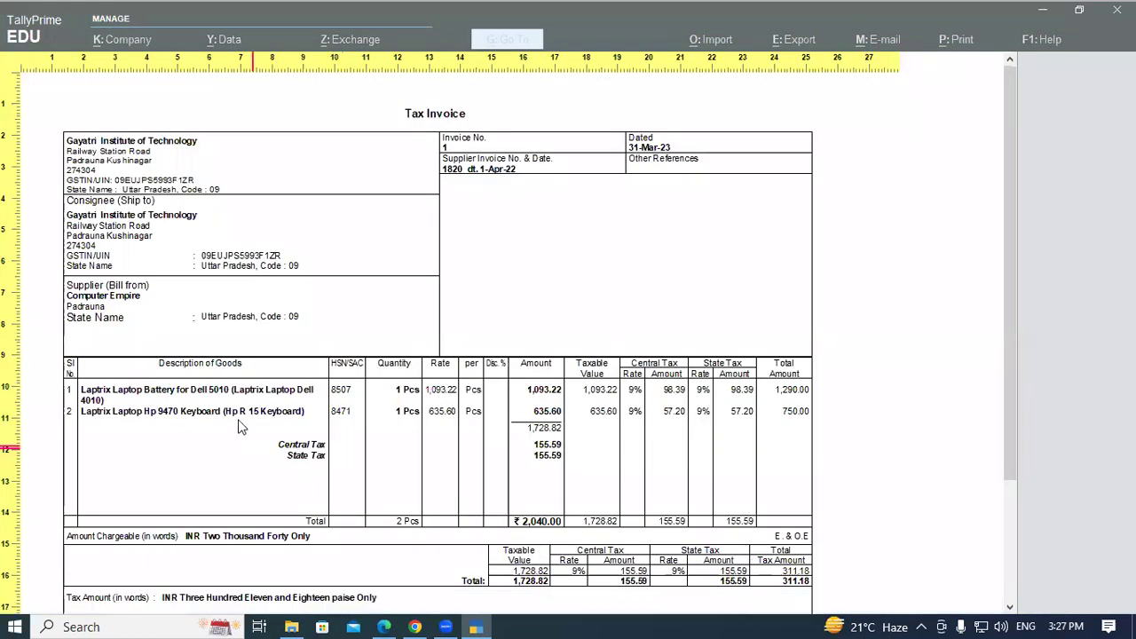
scroll(270, 403, "down", 1)
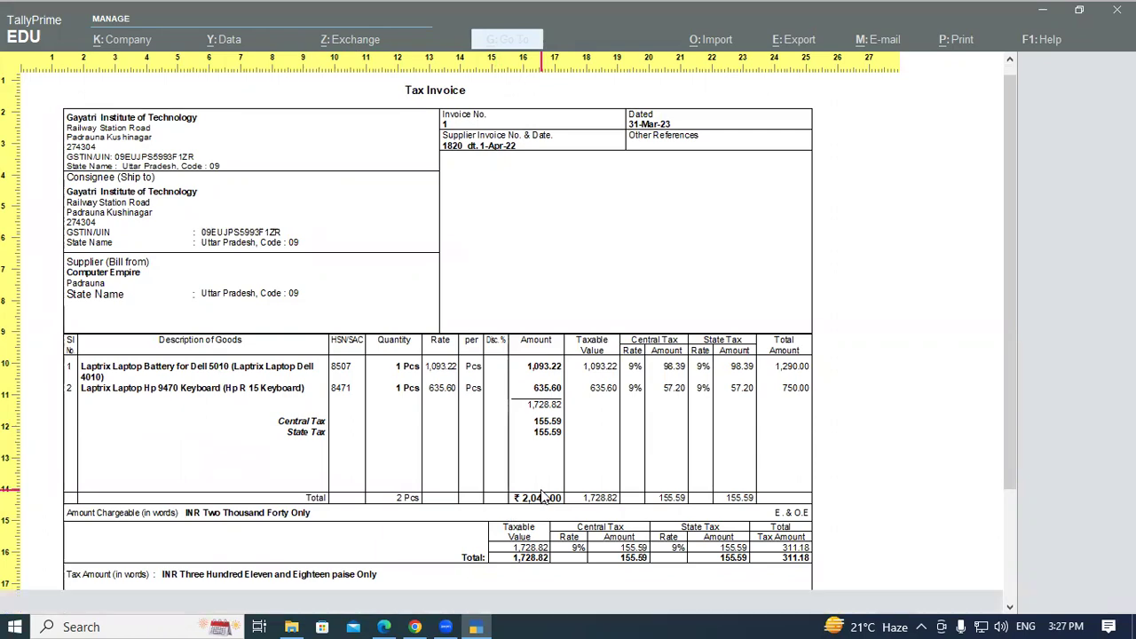
Switch to the PDF practice set and look through its other purchase invoices on pages 2 to 4
key("alt+Tab")
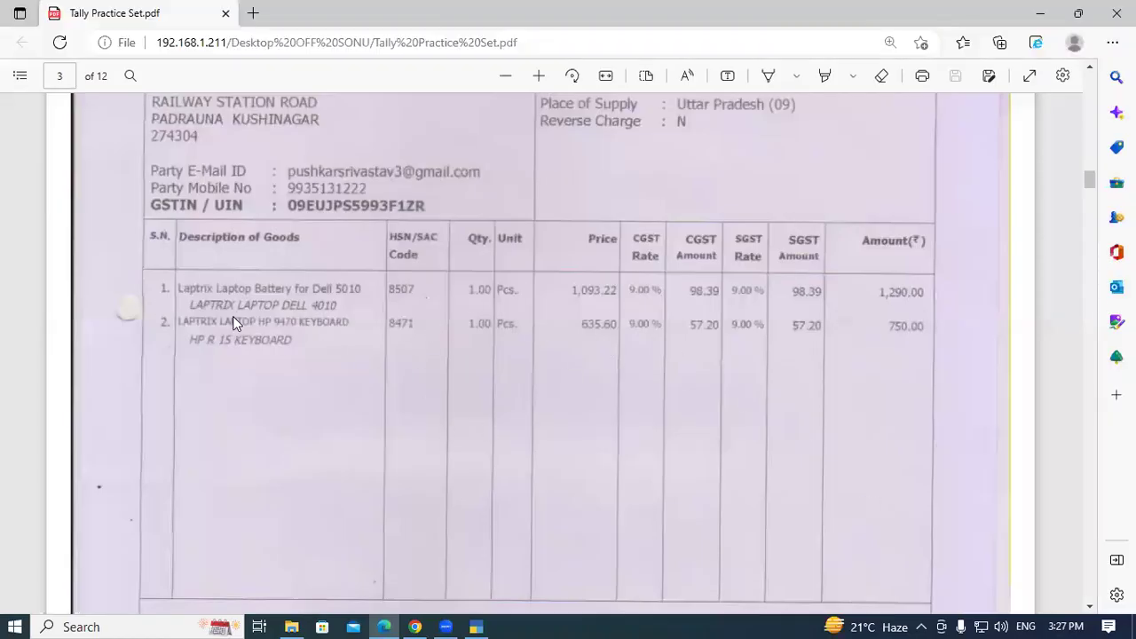
scroll(266, 302, "up", 5)
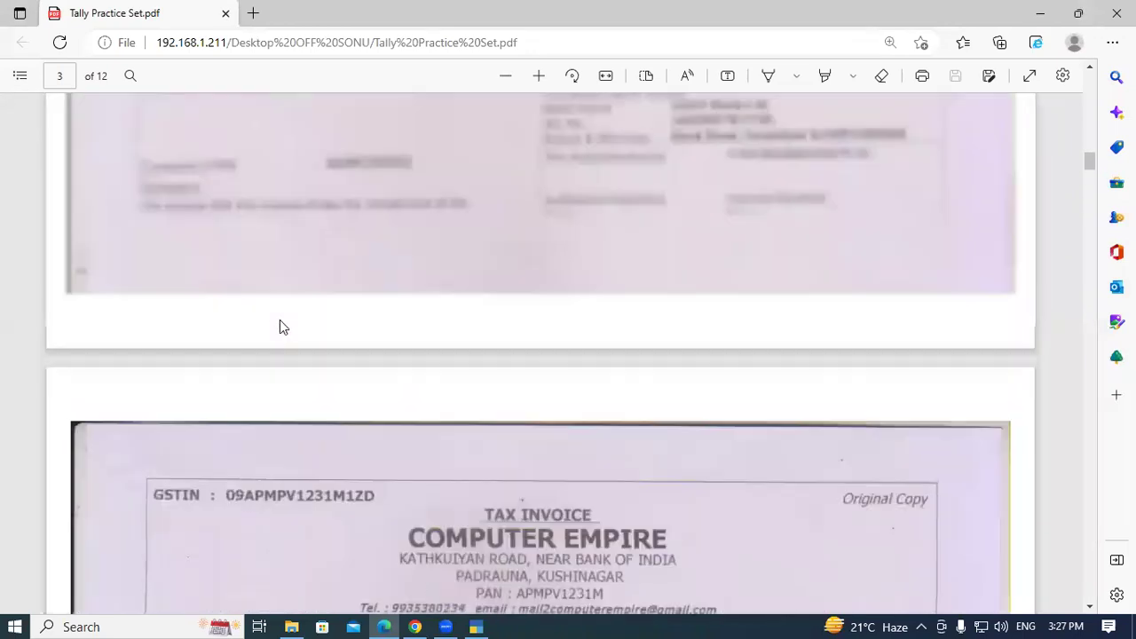
scroll(280, 326, "up", 10)
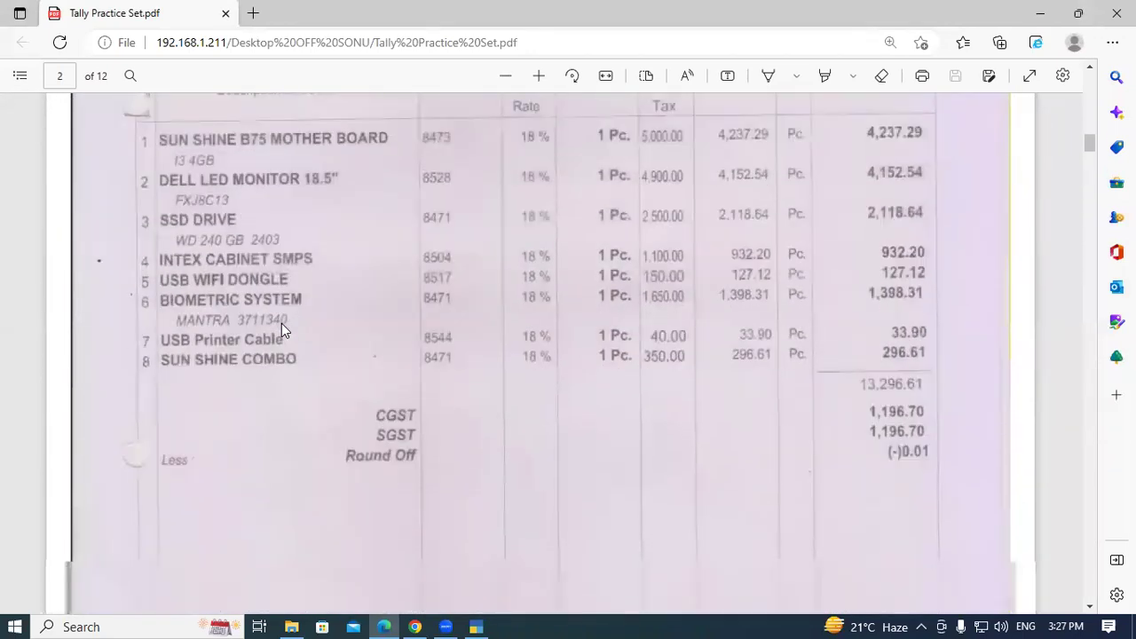
scroll(282, 325, "down", 15)
scroll(284, 332, "down", 13)
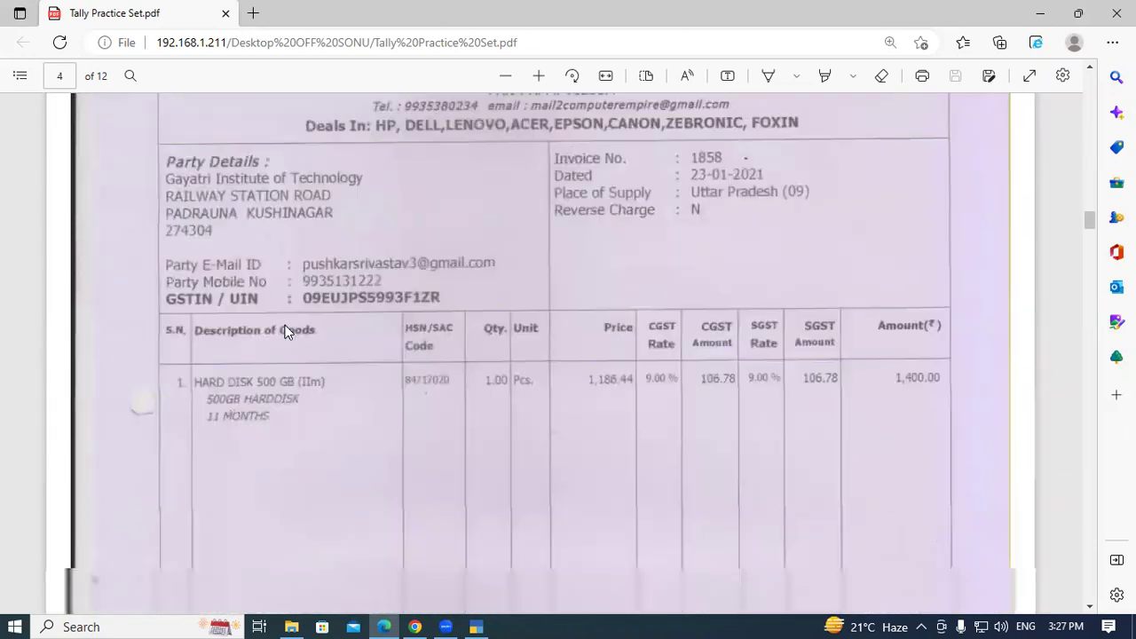
scroll(286, 332, "down", 4)
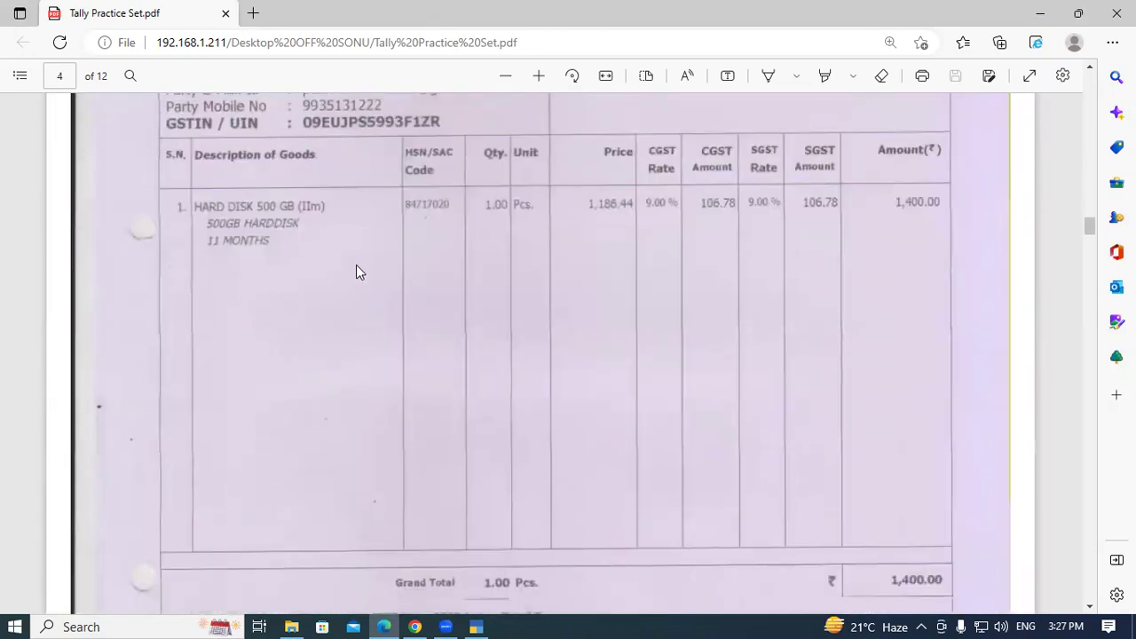
scroll(359, 310, "down", 12)
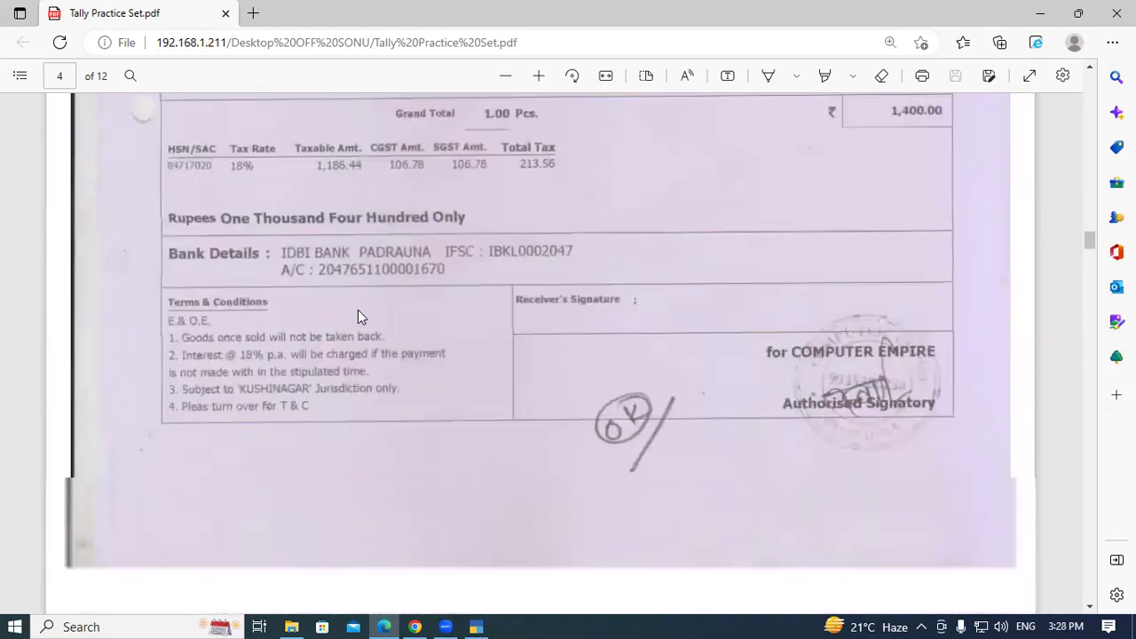
Look through the further purchase invoices in the practice set, from page 5 to invoice 1983 on page 10
scroll(359, 317, "down", 15)
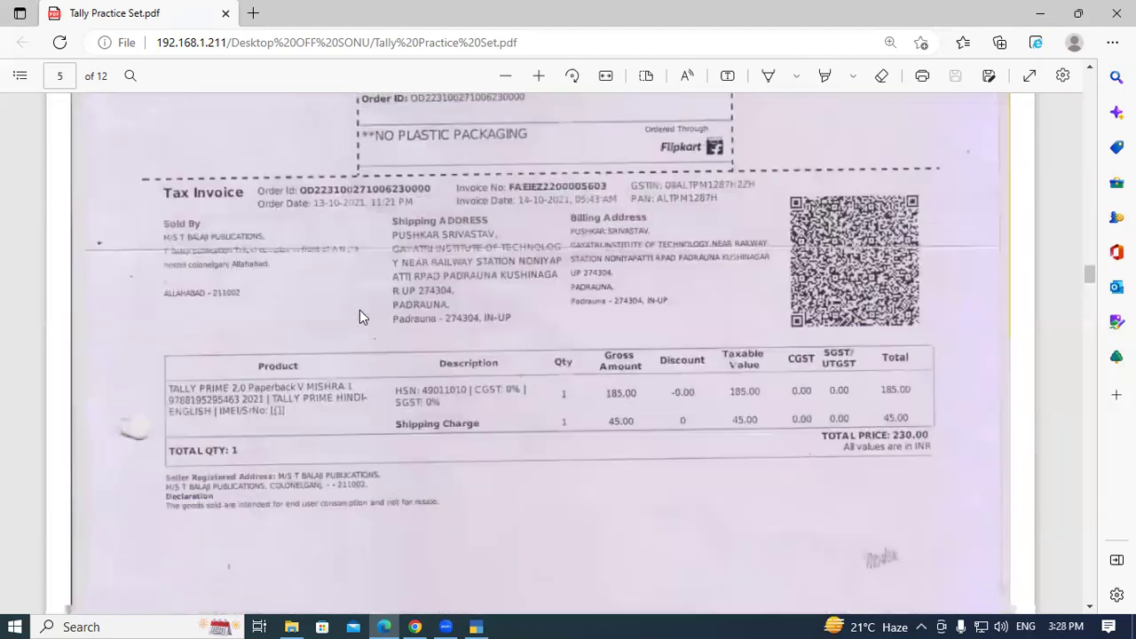
scroll(360, 317, "down", 1)
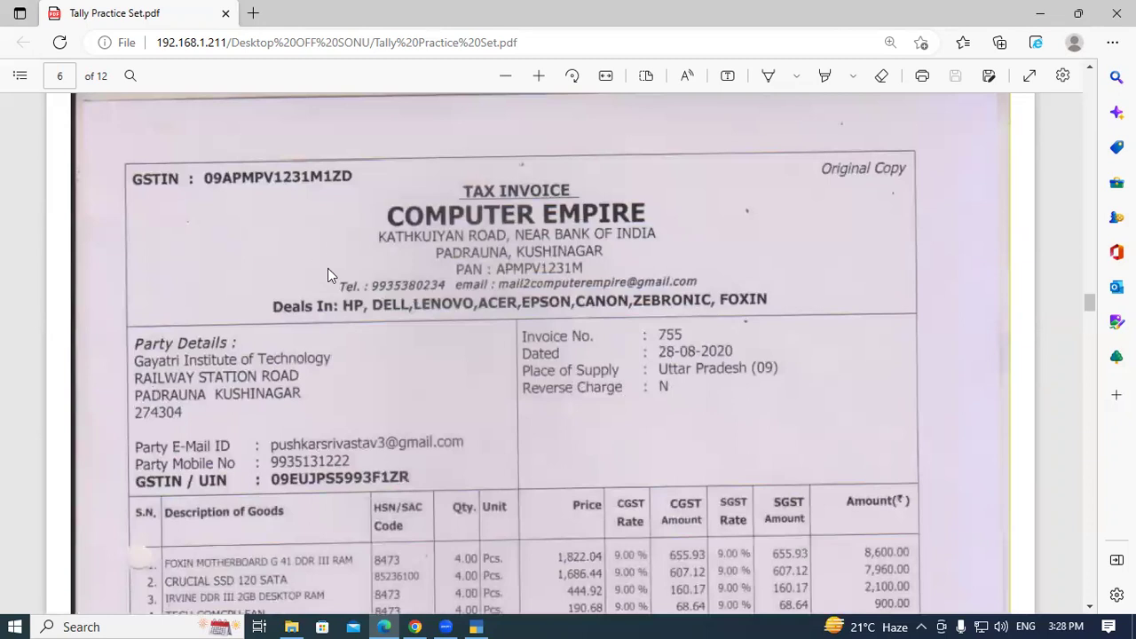
scroll(351, 328, "down", 1)
scroll(371, 355, "down", 1)
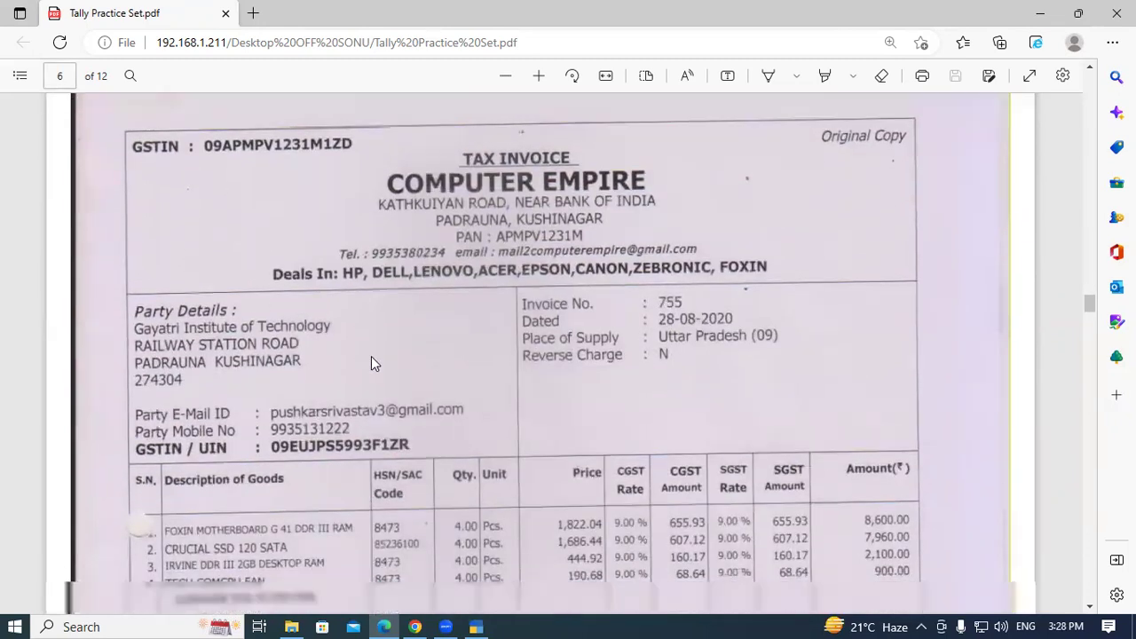
scroll(417, 392, "up", 1)
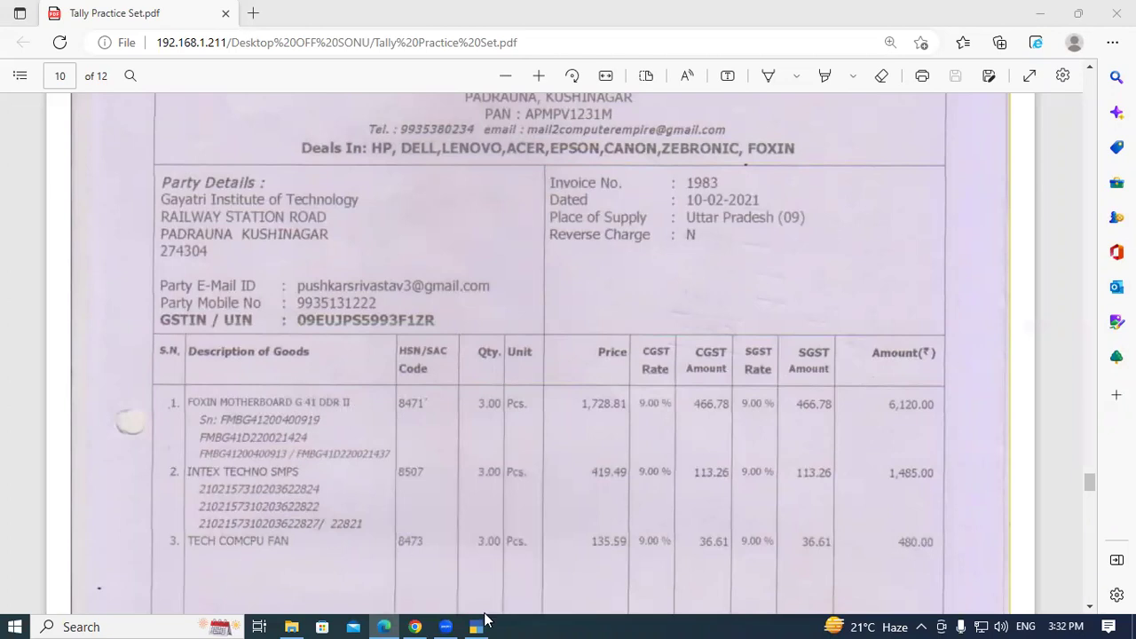
Switch to TallyPrime, close the print preview and quit the purchase voucher to return to the Gateway of Tally
mouse_move(482, 616)
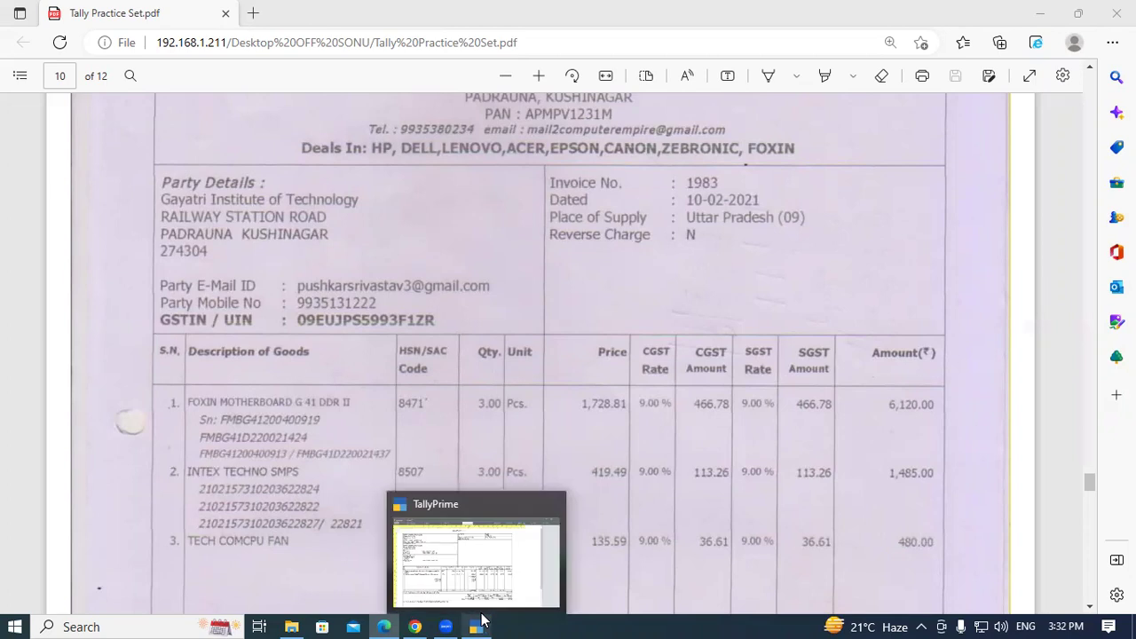
left_click(484, 530)
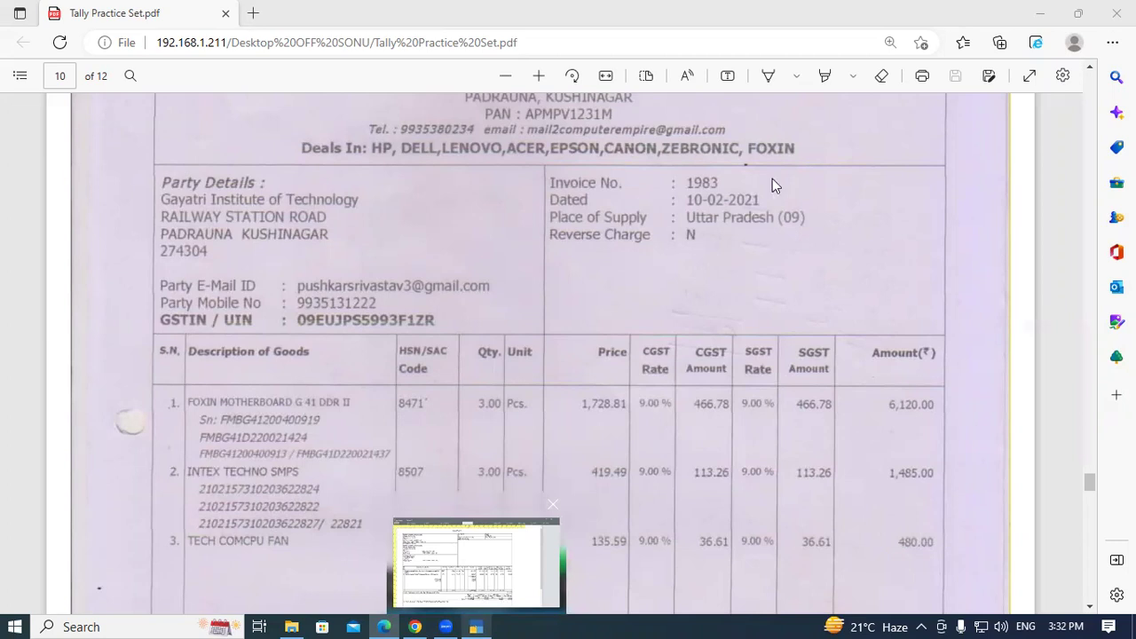
key("alt+Tab")
key("Escape")
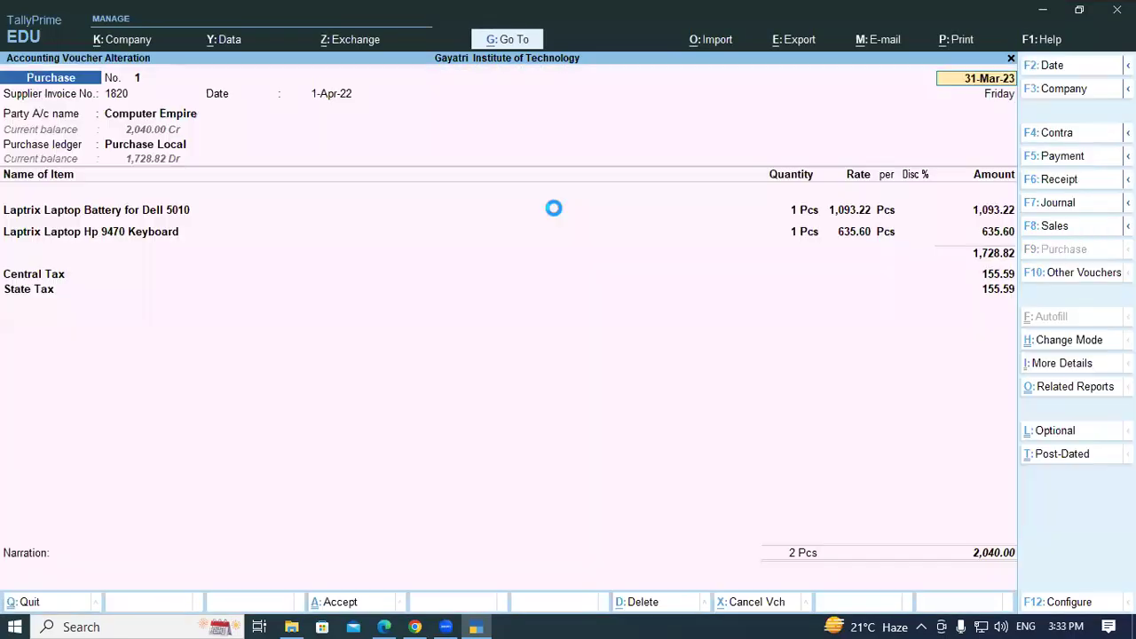
key("Escape")
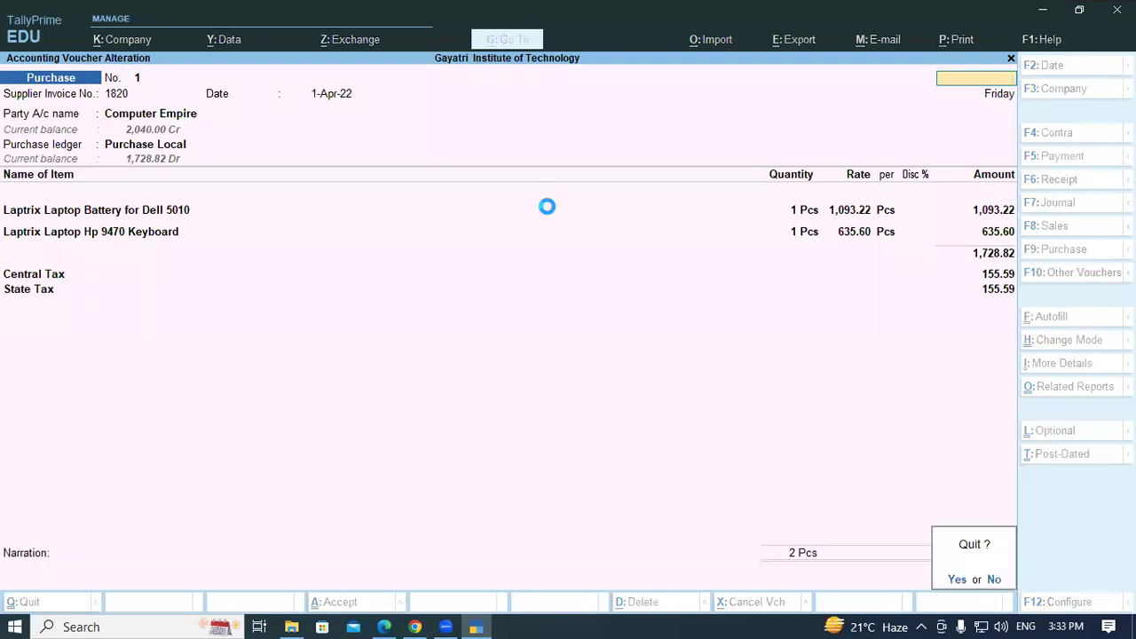
key("y")
key("Escape")
key("y")
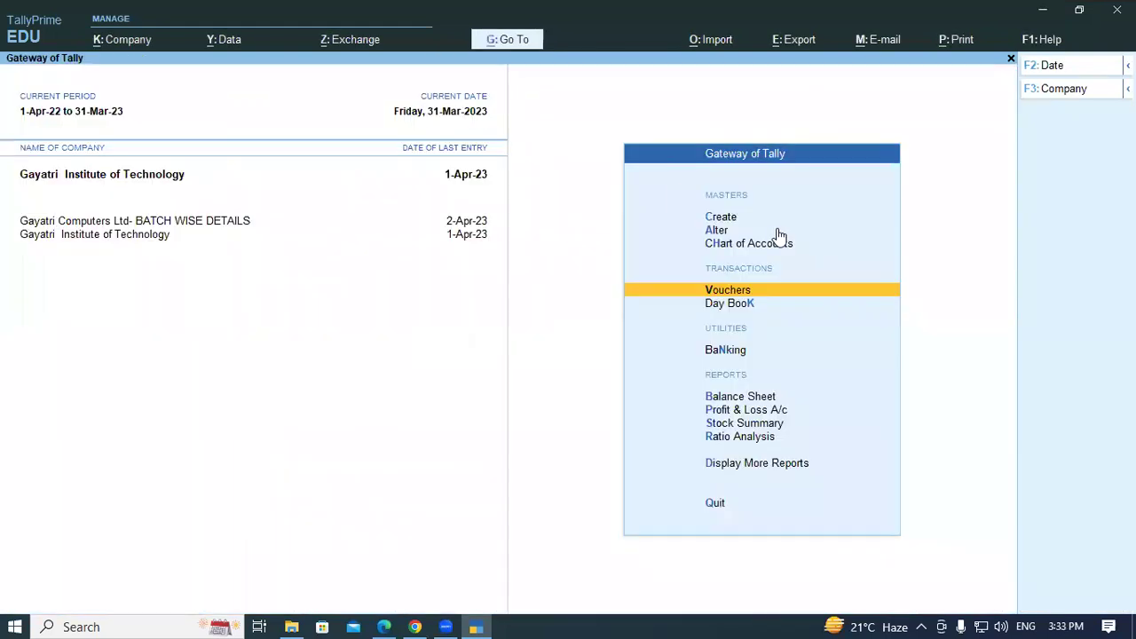
Open a blank Stock Item creation form from the inventory masters
key("Up")
key("Up")
key("Up")
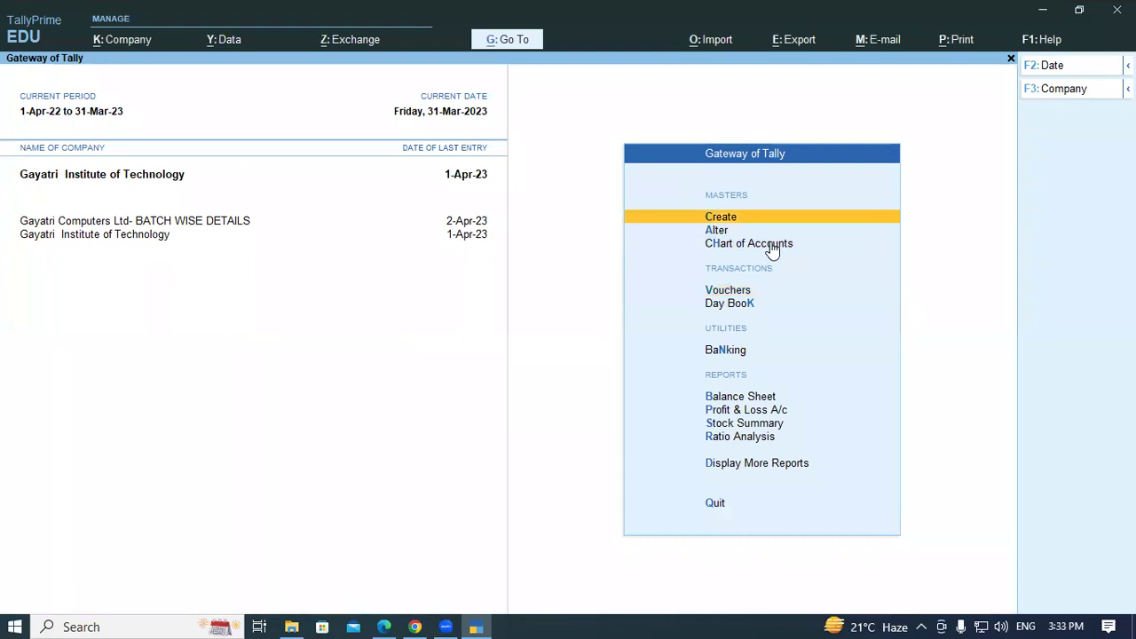
key("Return")
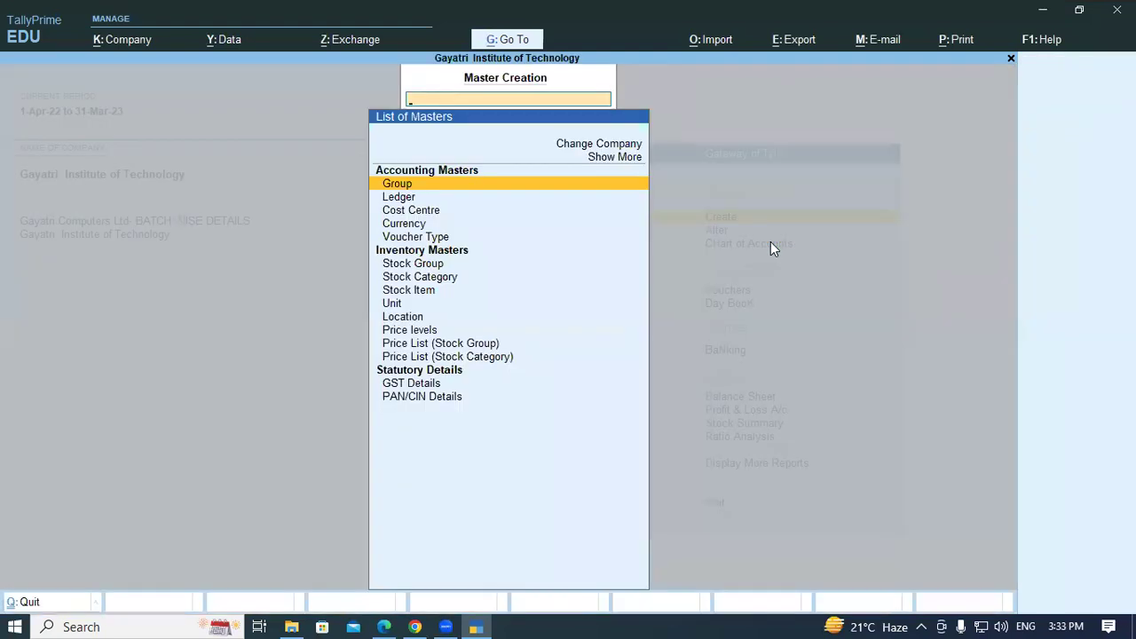
key("Down")
key("Down")
key("Down")
key("Down")
key("Down")
key("Down")
key("Down")
key("Down")
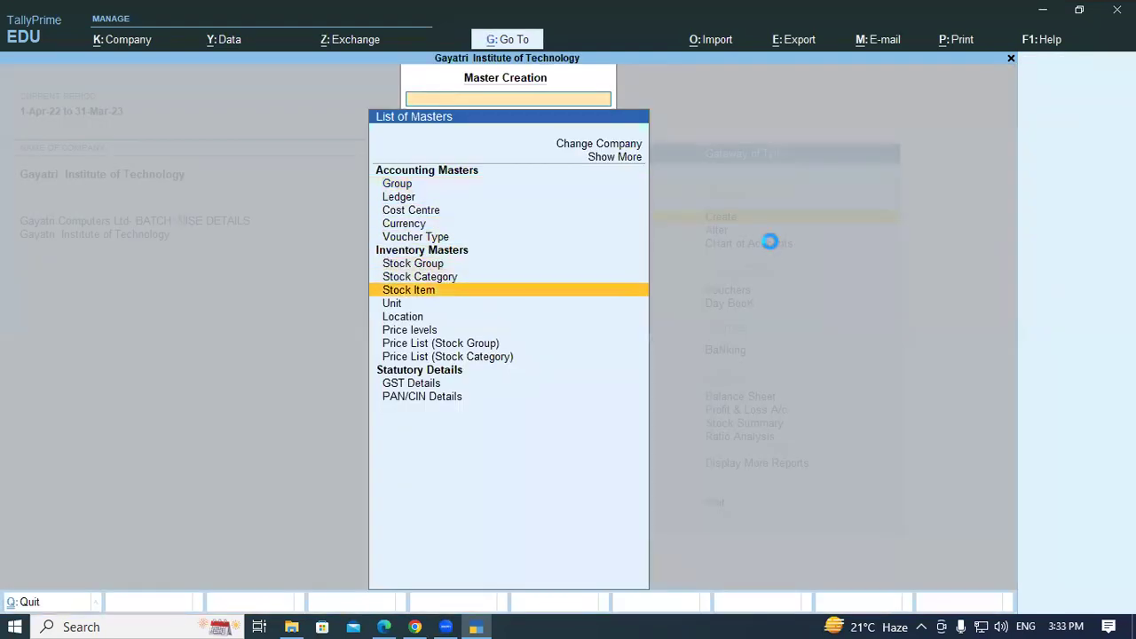
key("Return")
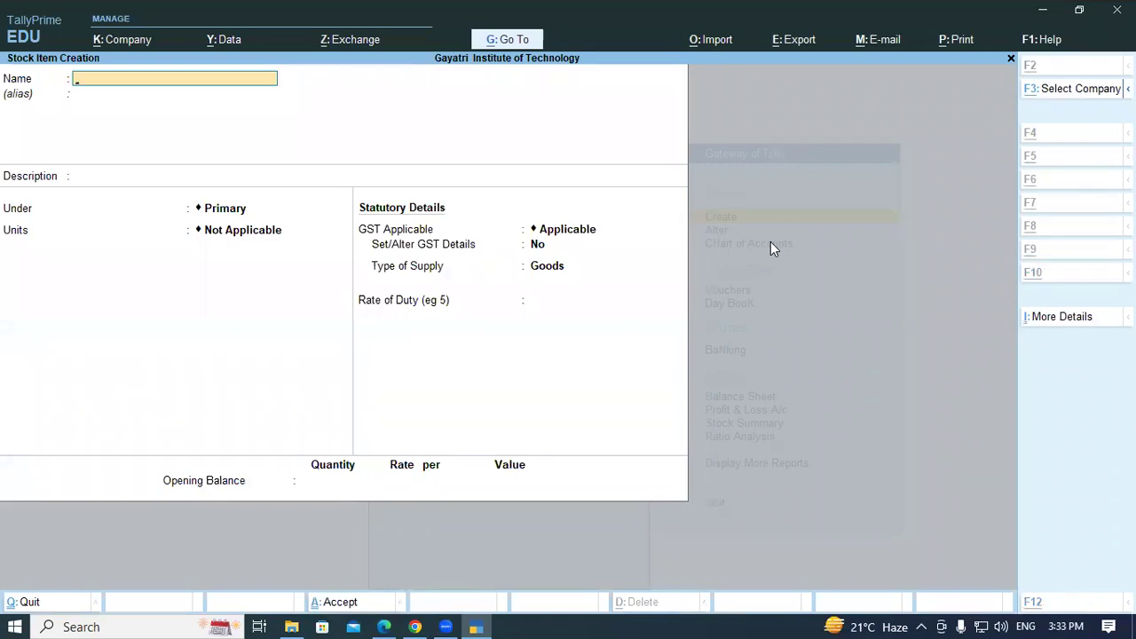
Name the stock item "Foxin Motherboard G 41 DDR 11" from the first line of the page 10 invoice, leaving its alias blank
key("alt+Tab")
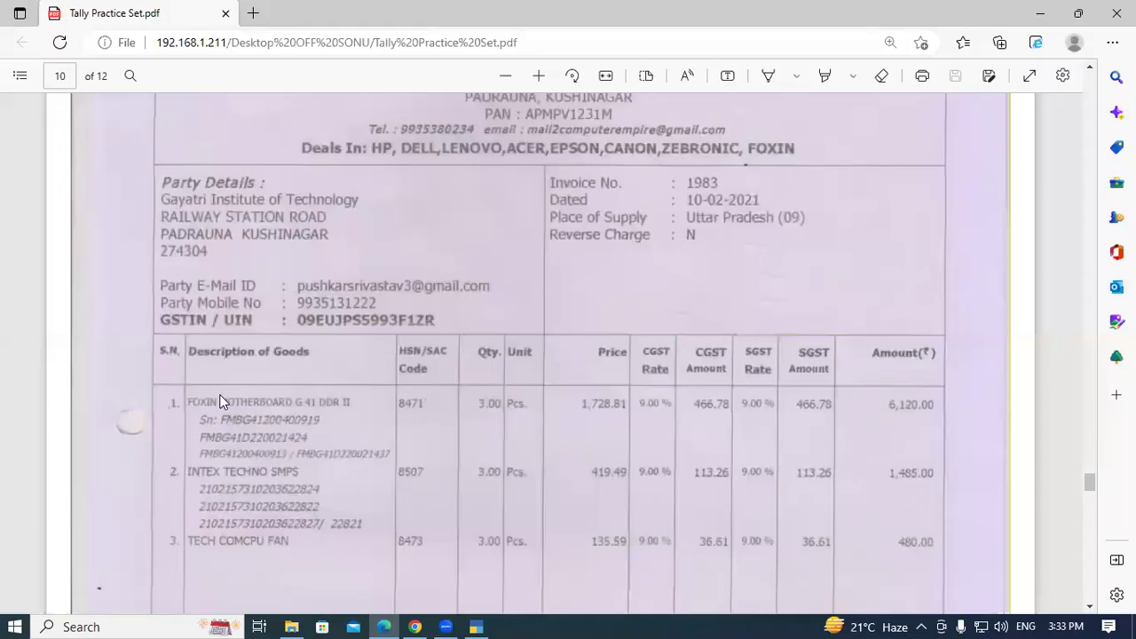
key("alt+Tab")
type("Foxin")
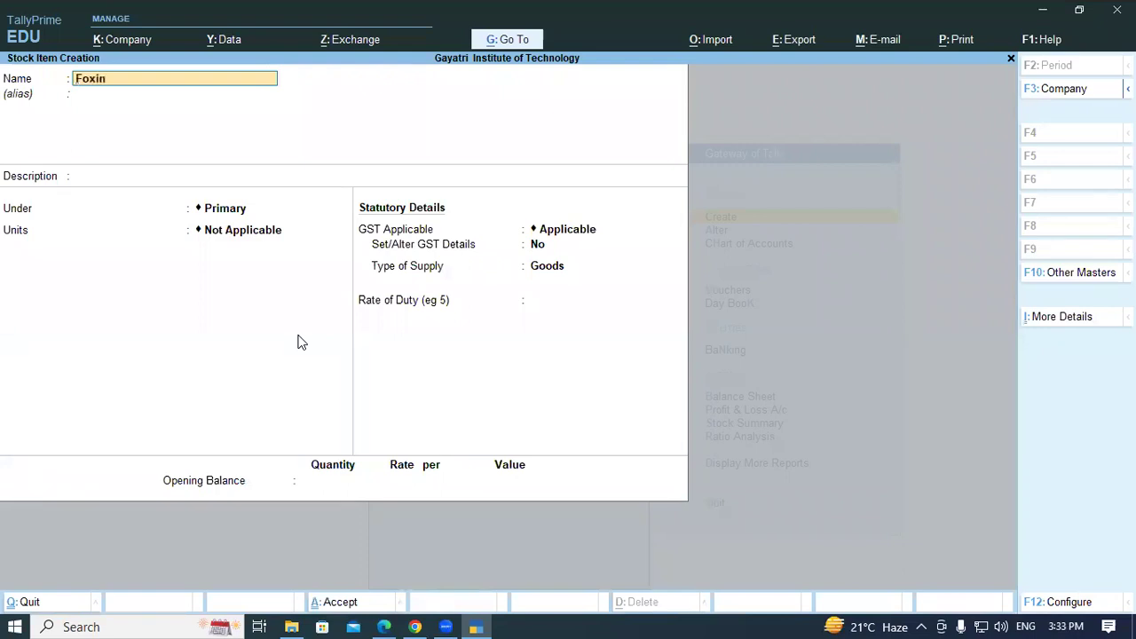
type(" Motherboard")
key("alt+Tab")
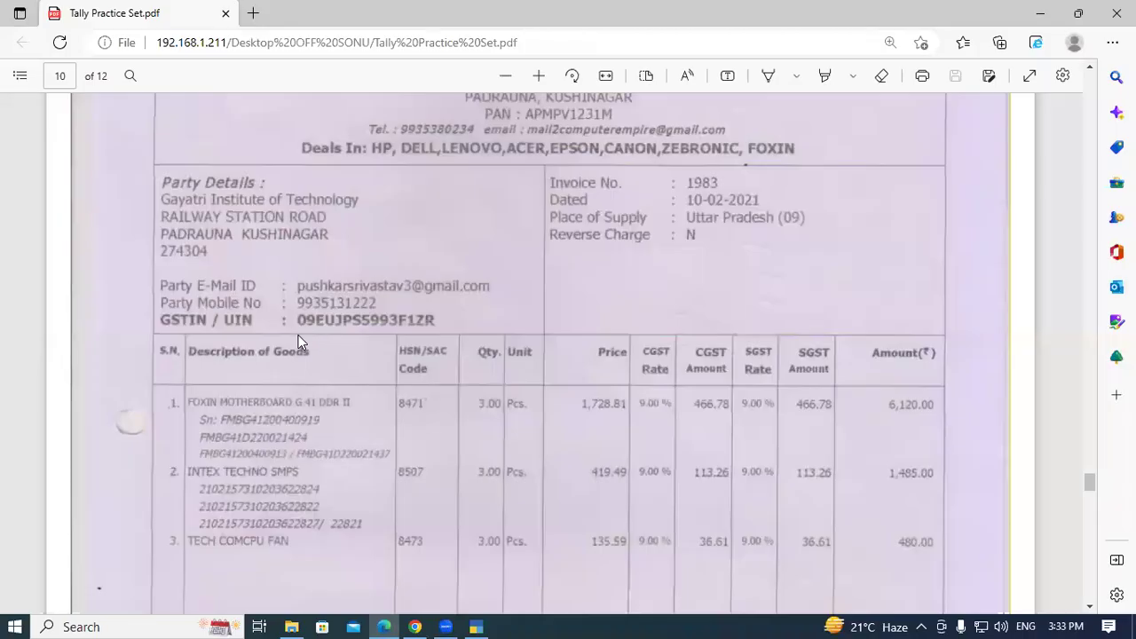
key("alt+Tab")
type("G")
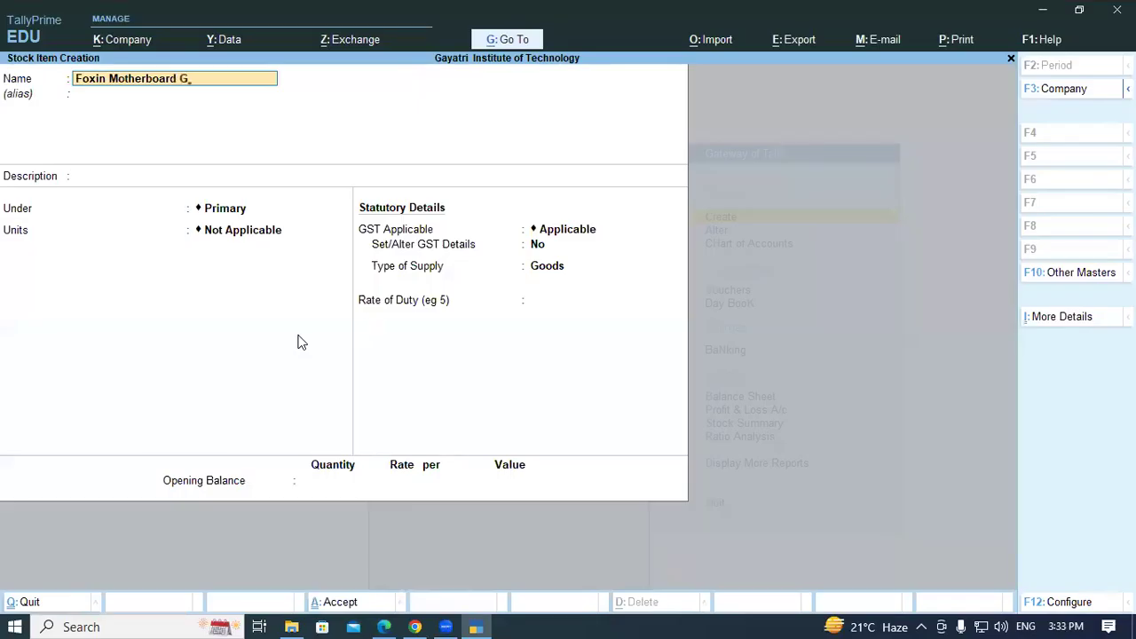
type(" 41 DDR 11")
key("Return")
key("Return")
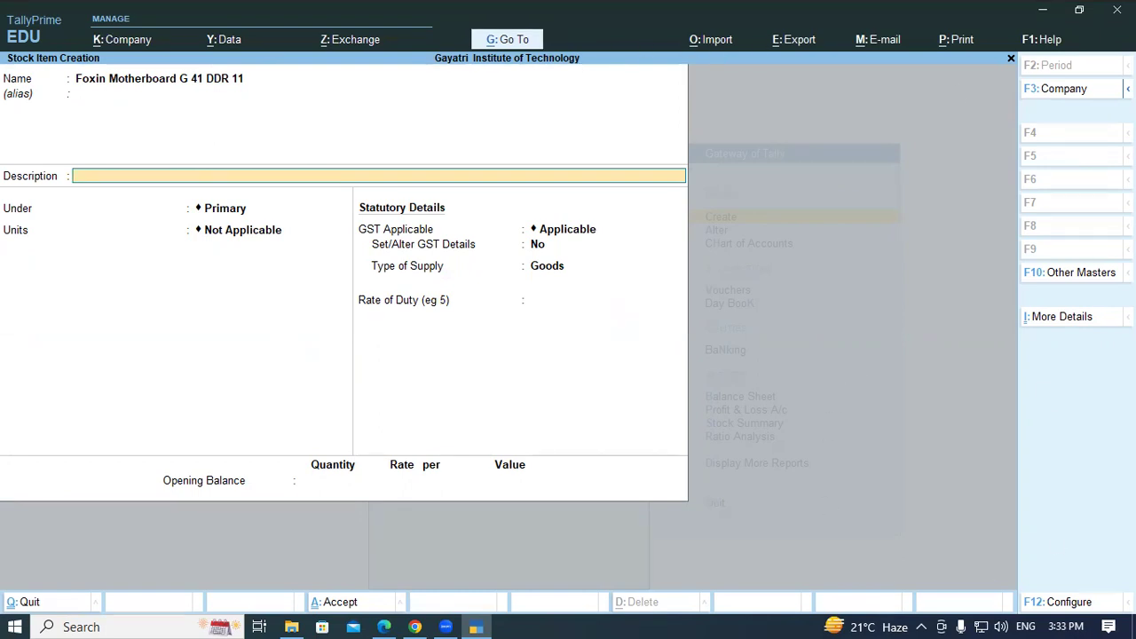
In the stock item configuration, show more configurations, set Provide Part No. for Stock Items to Yes and save the settings
left_click(1067, 602)
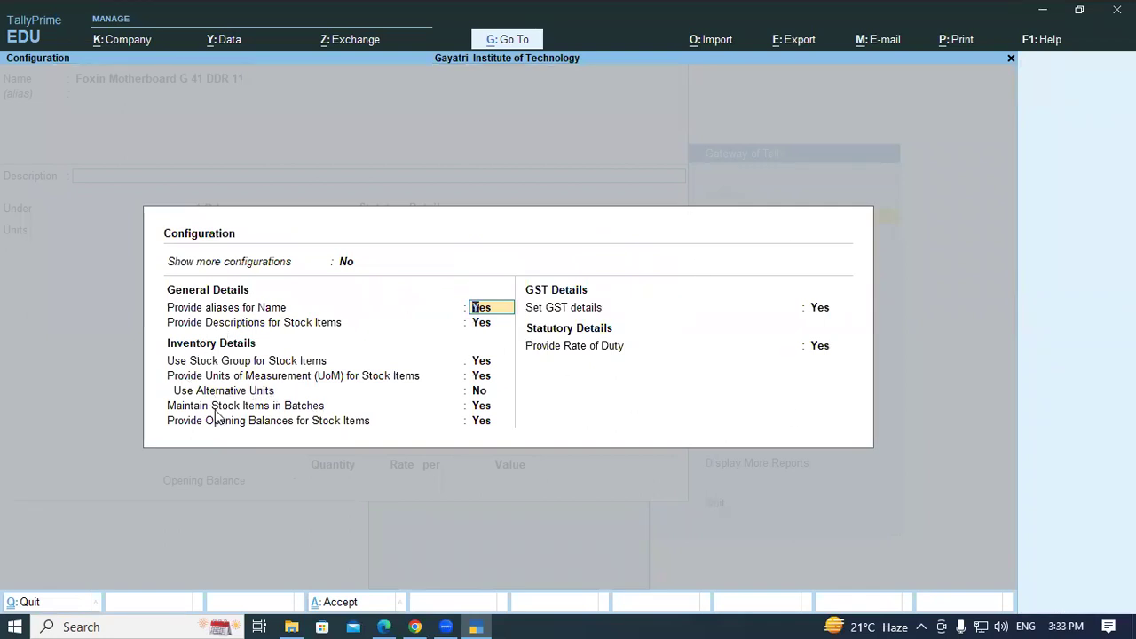
left_click(344, 264)
key("BackSpace")
type("y")
key("Return")
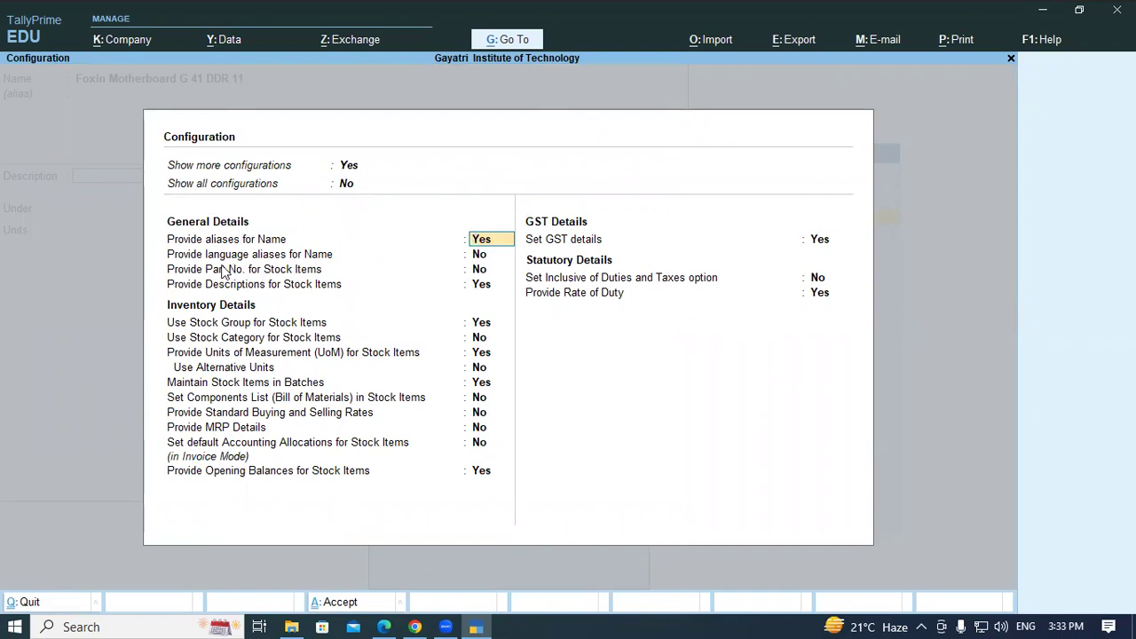
left_click(479, 273)
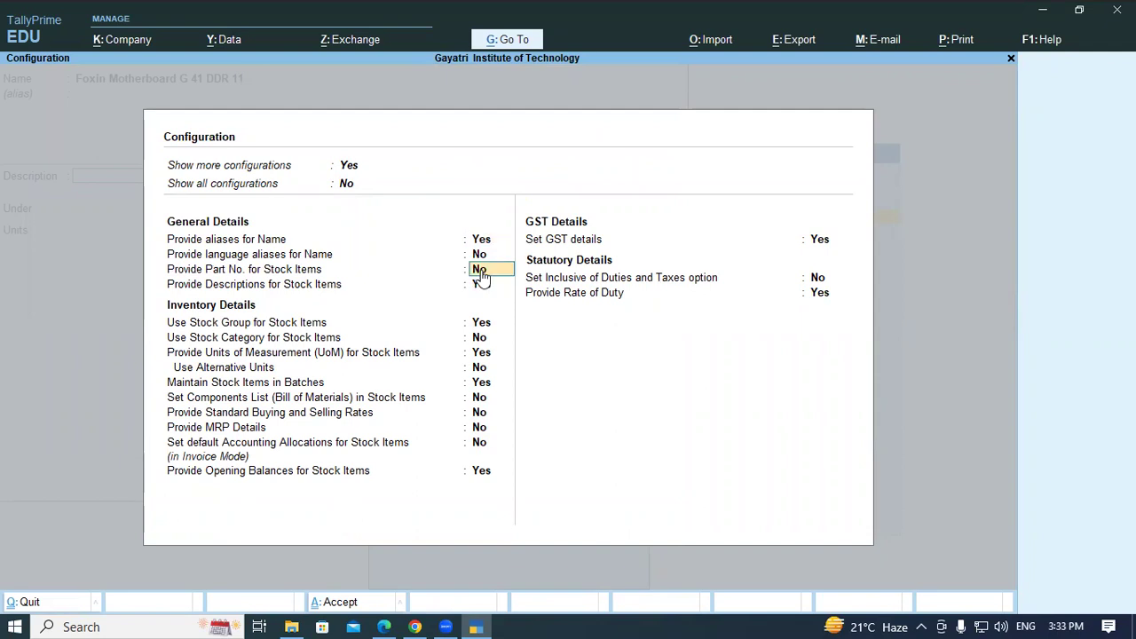
type("y")
key("Return")
type("y")
key("ctrl+a")
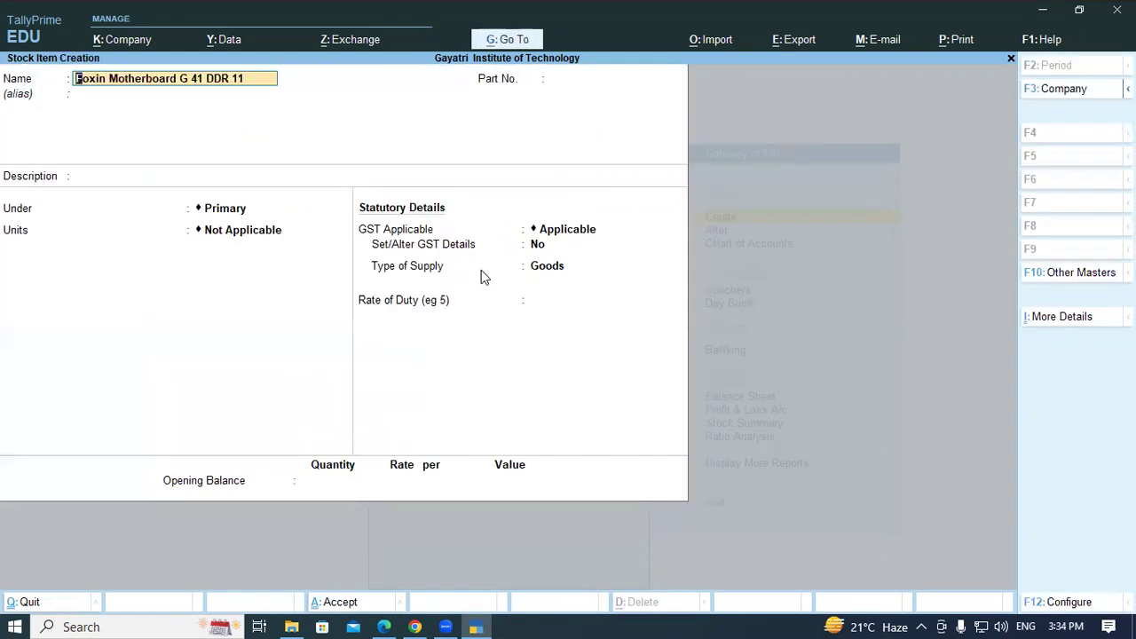
key("Return")
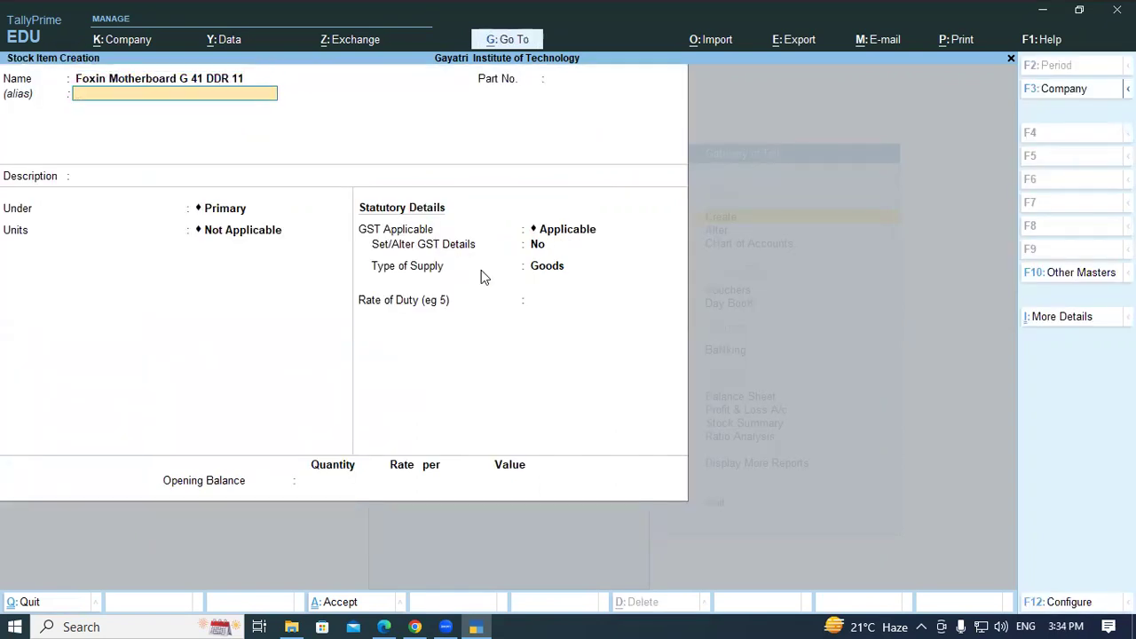
key("Return")
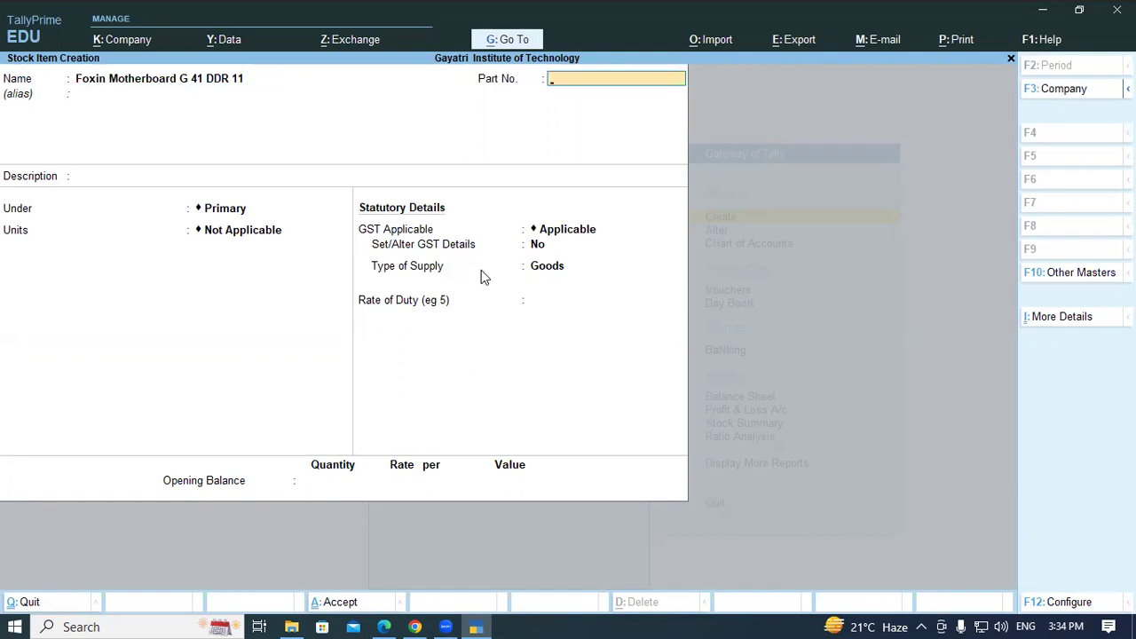
key("alt+Tab")
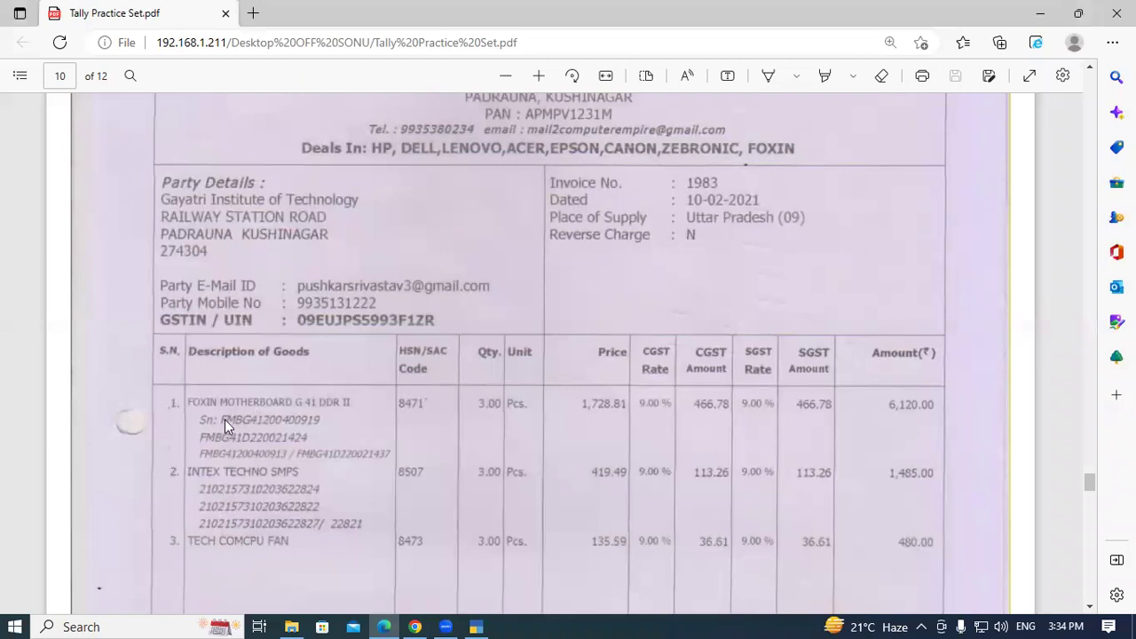
key("alt+Tab")
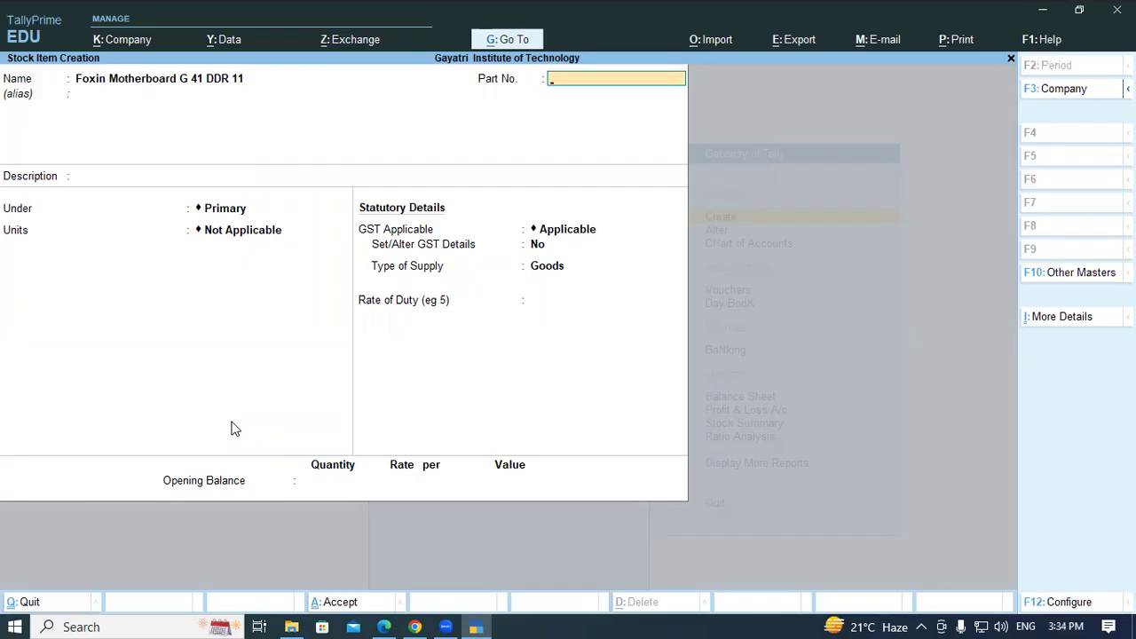
type("Foxi")
key("BackSpace")
key("BackSpace")
key("BackSpace")
type("MBG")
key("alt+Tab")
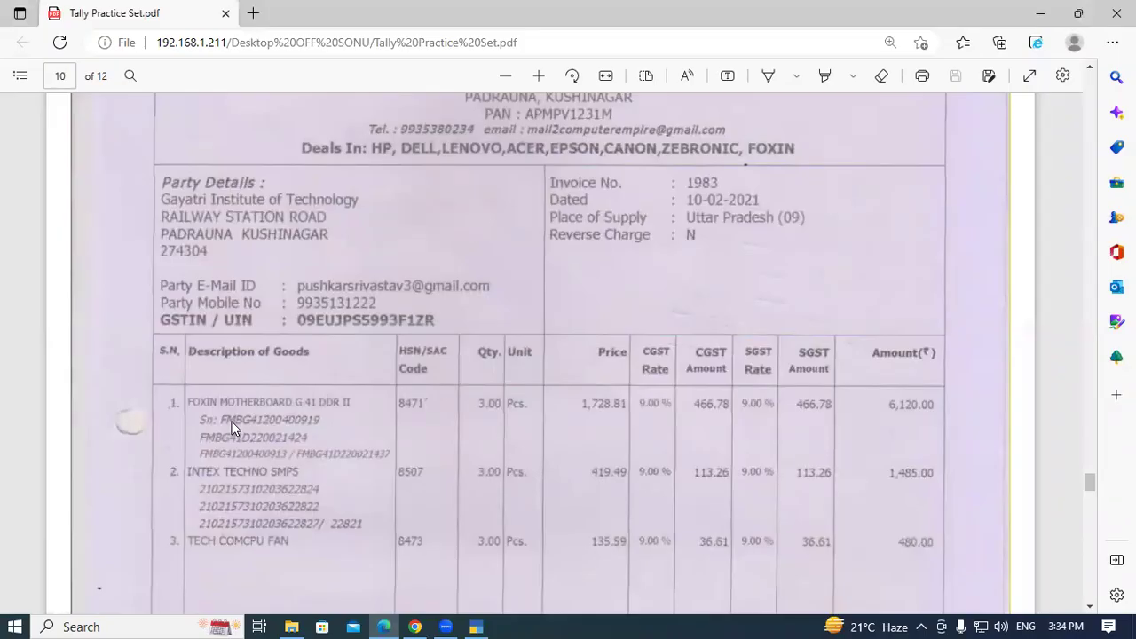
key("alt+Tab")
type("41")
key("alt+Tab")
key("alt+Tab")
type("200")
key("alt+Tab")
key("alt+Tab")
type("400")
key("alt+Tab")
key("alt+Tab")
type("919")
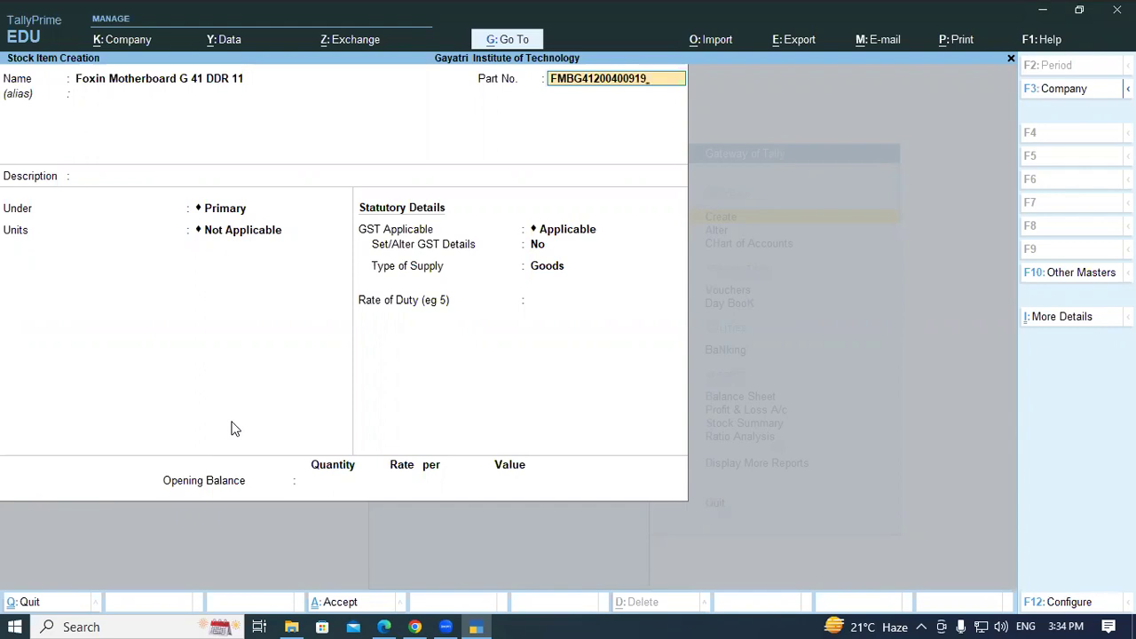
key("Return")
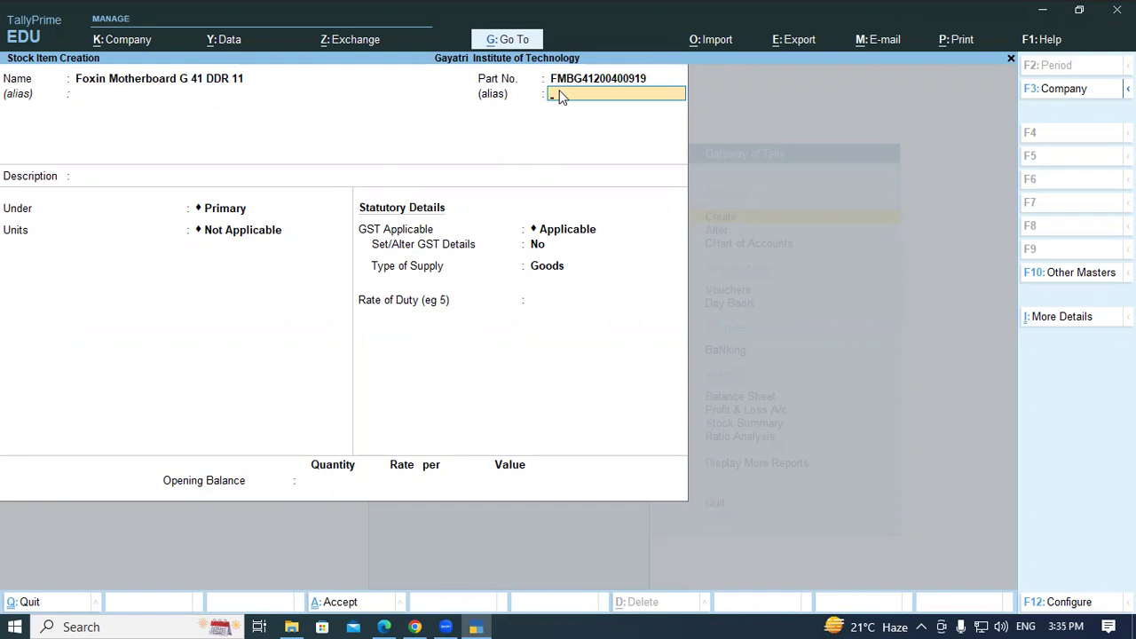
Leave the part number alias and description blank, and place the item under the Motherboard group with Pcs as its unit
key("alt+Tab")
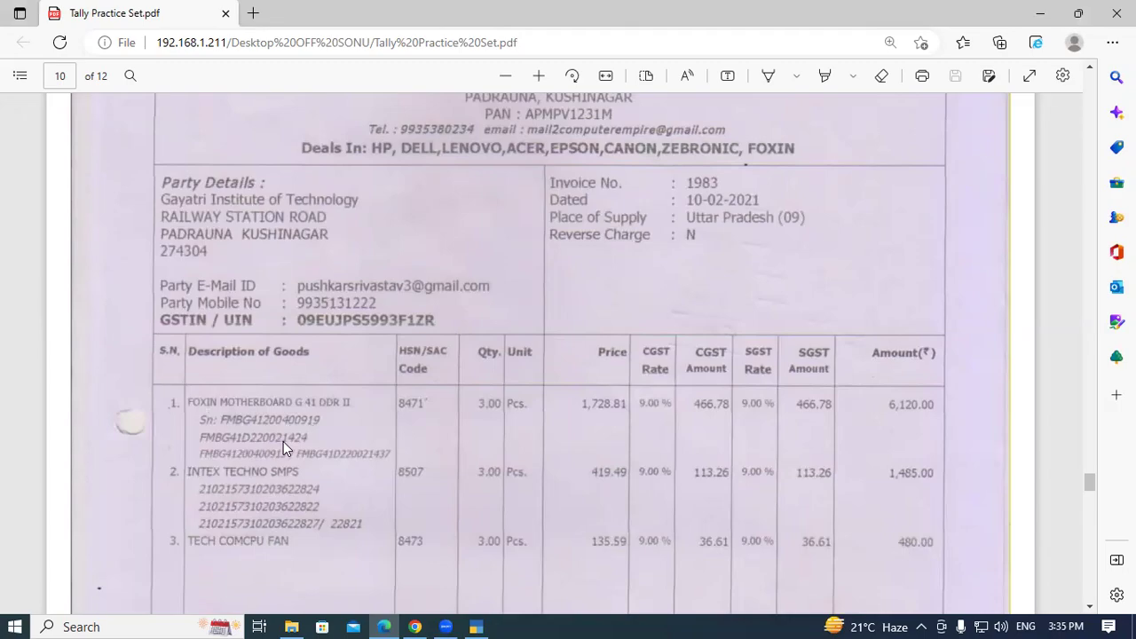
key("alt+Tab")
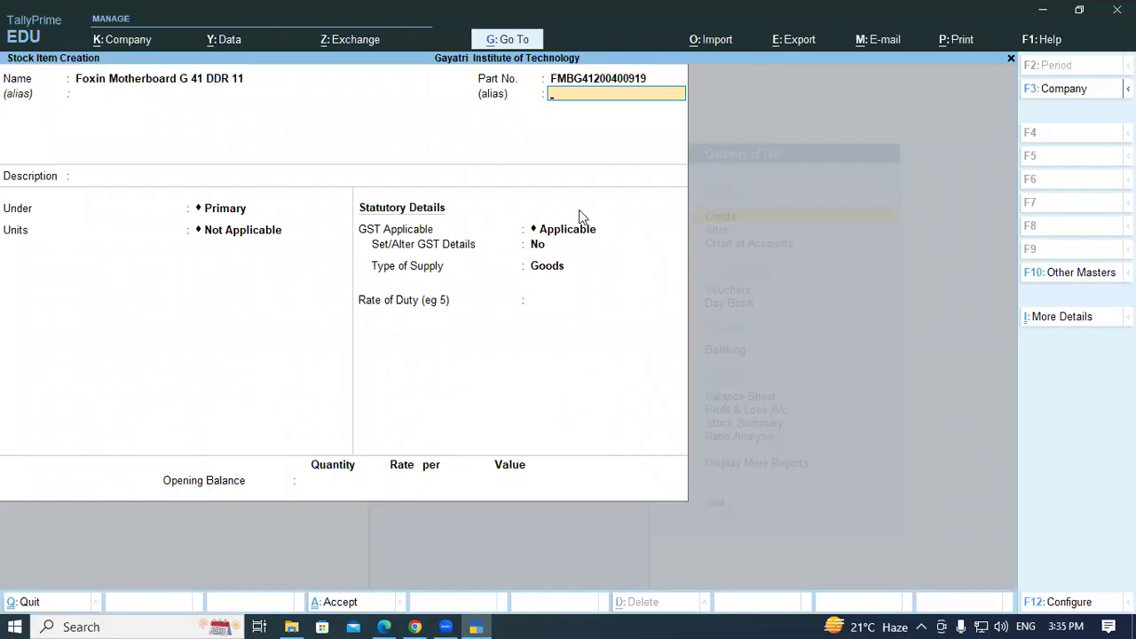
key("Return")
key("Return")
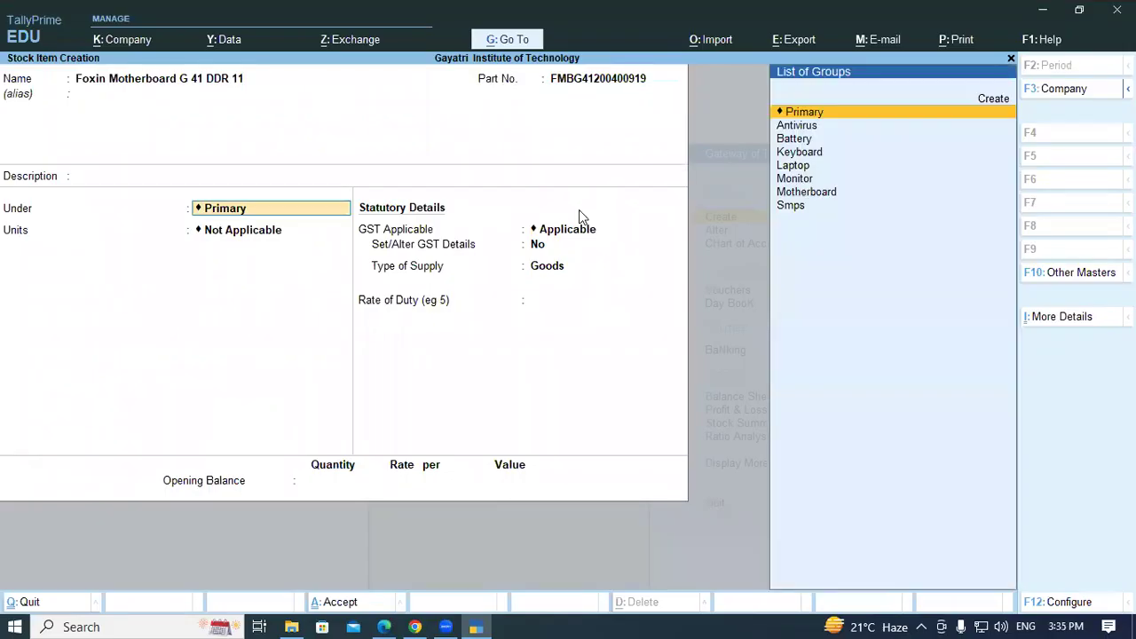
type("MO")
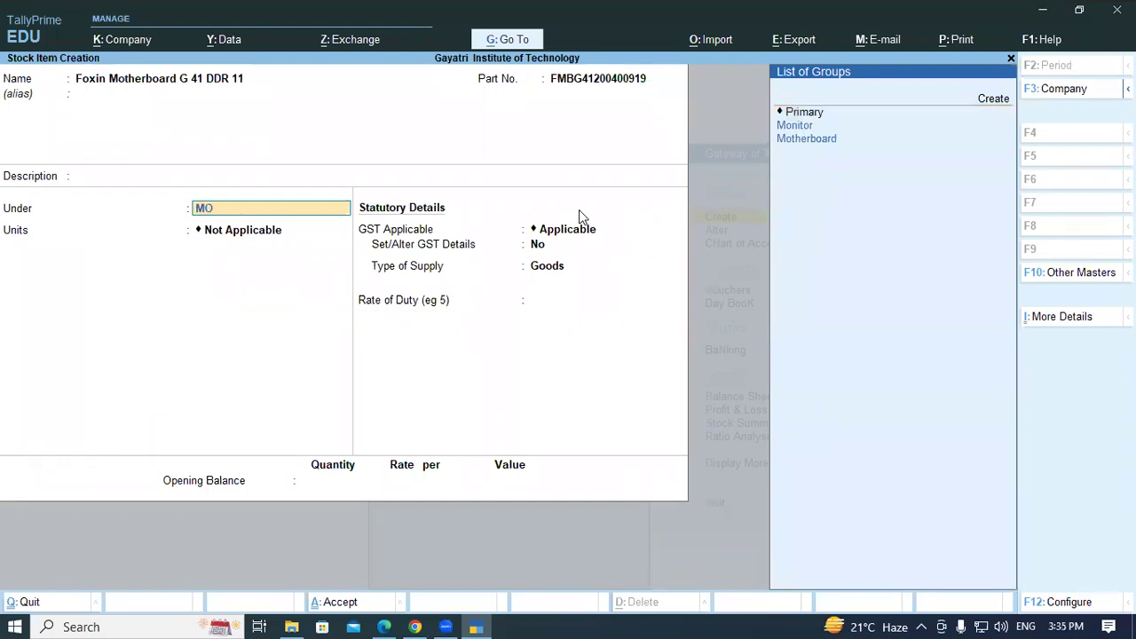
key("Down")
key("Return")
key("Down")
key("Return")
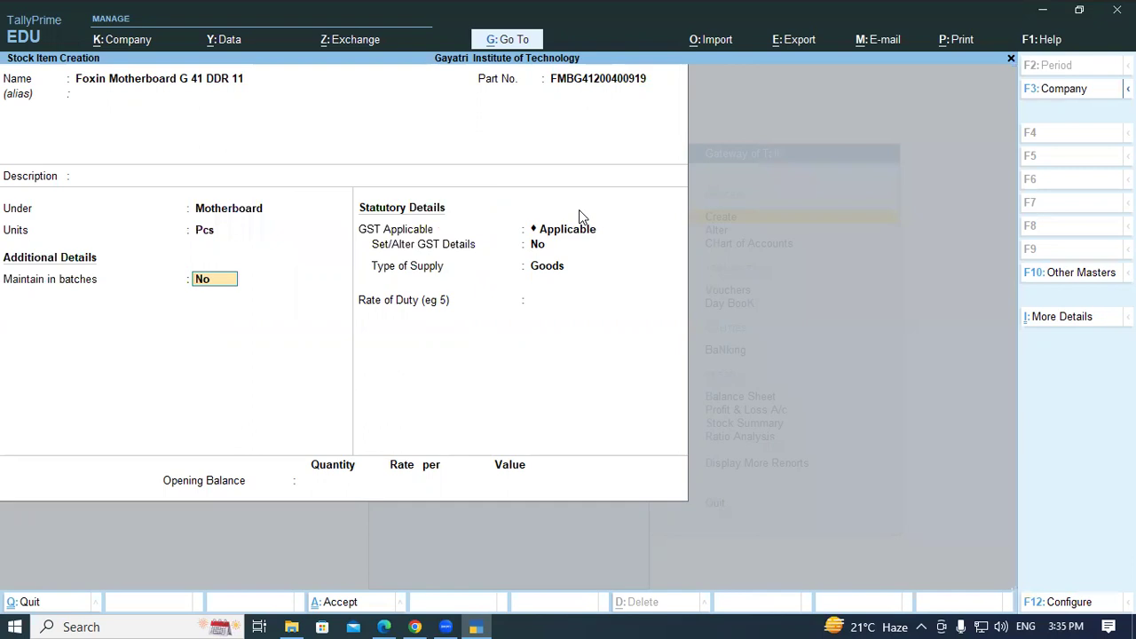
Keep batches off, accept the default GST and opening balance details, and save the motherboard stock item
key("Return")
key("Return")
key("Return")
key("Return")
key("Return")
key("Return")
key("Return")
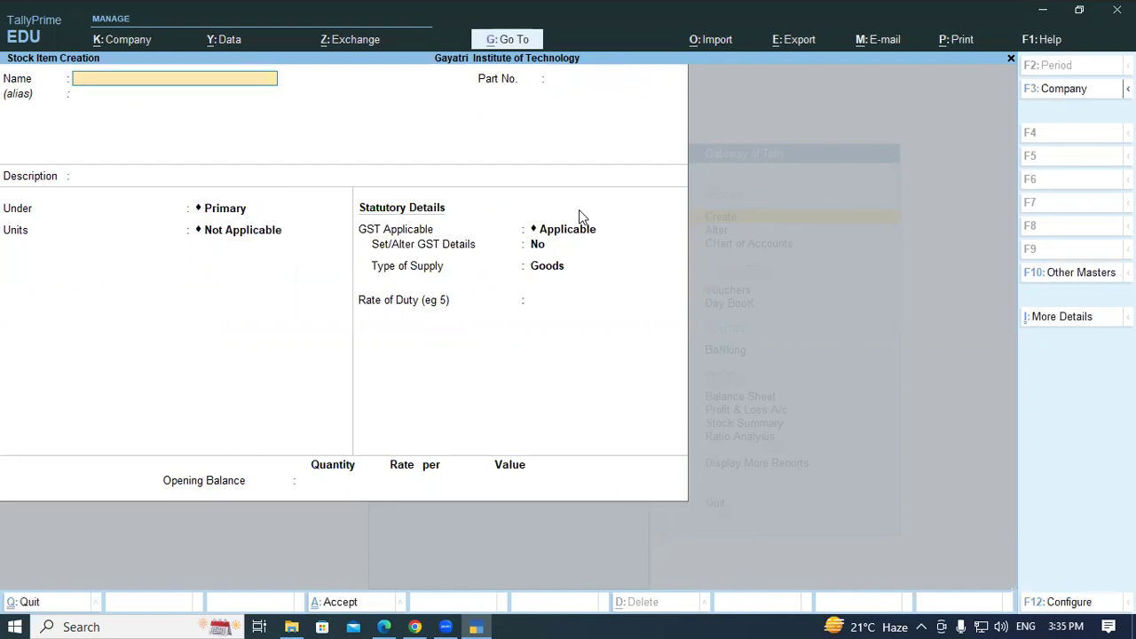
Consult the second goods line of invoice 1983 in Tally Practice Set.pdf and name the new stock item INTEX TECHNO SMPS
key("alt+Tab")
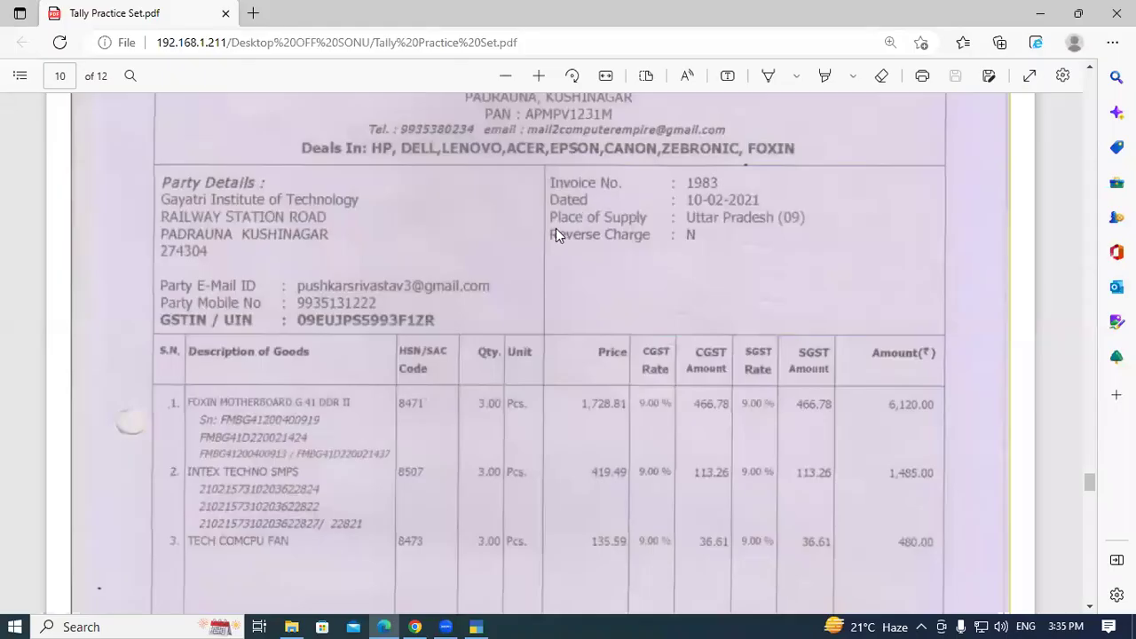
scroll(266, 369, "down", 3)
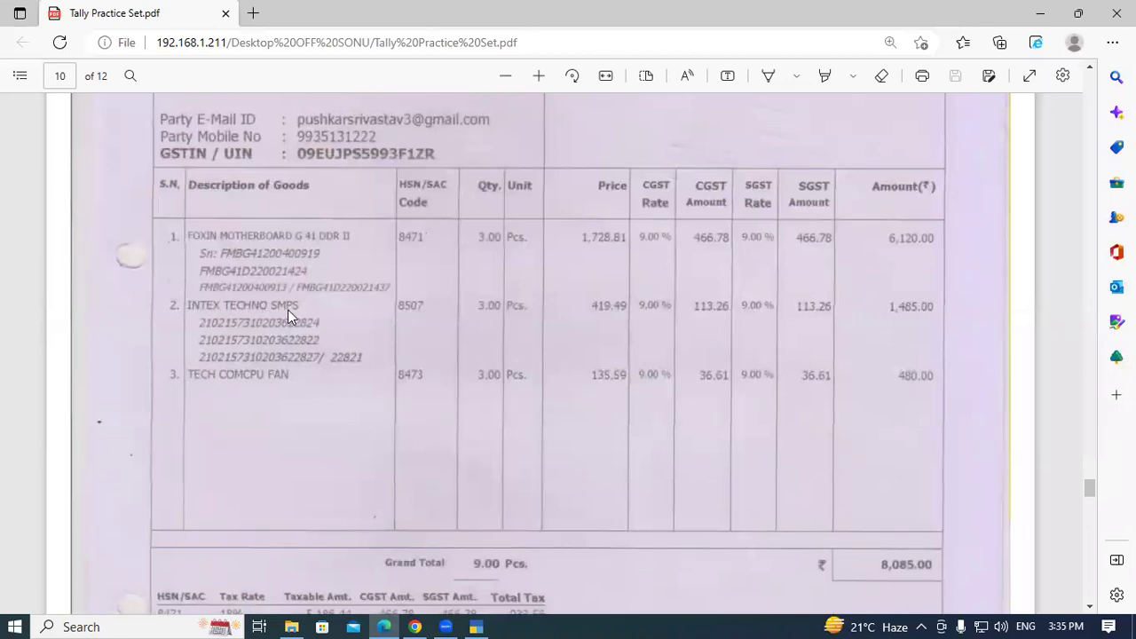
key("alt+Tab")
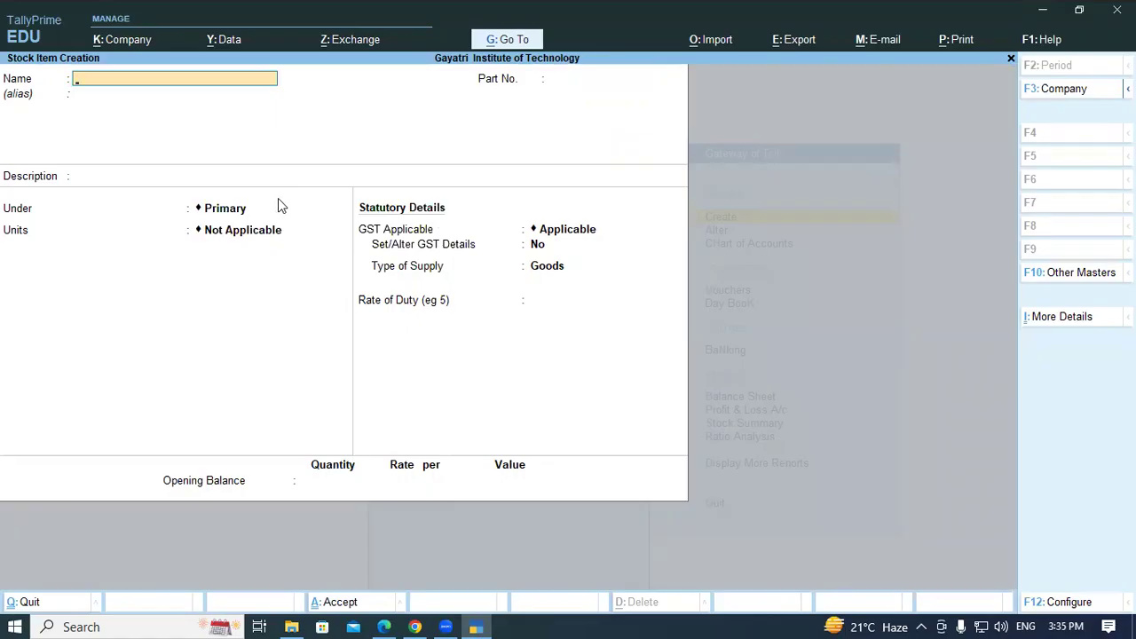
key("alt+Tab")
key("alt+Tab")
type("INTEX")
key("alt+Tab")
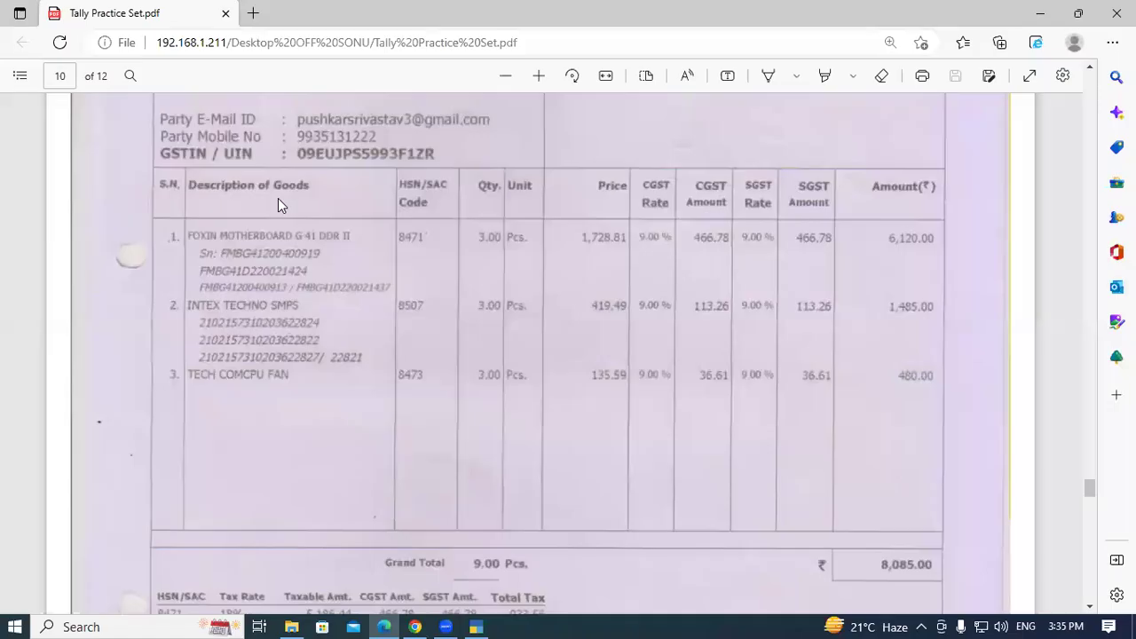
key("alt+Tab")
type("TECHNO")
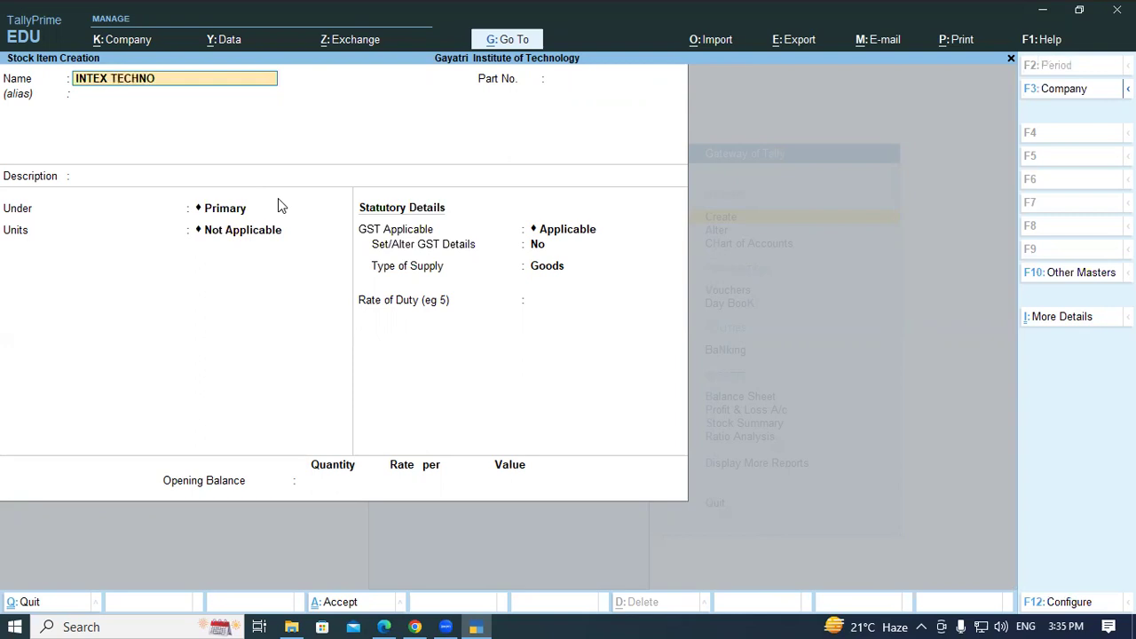
key("alt+Tab")
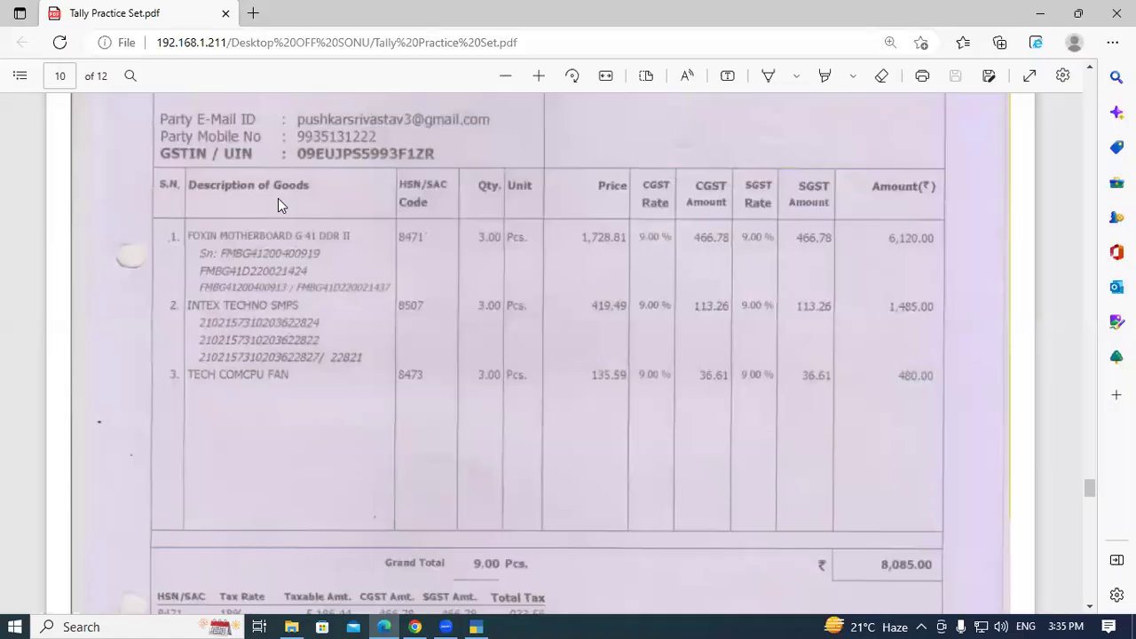
key("alt+Tab")
type("SMPS")
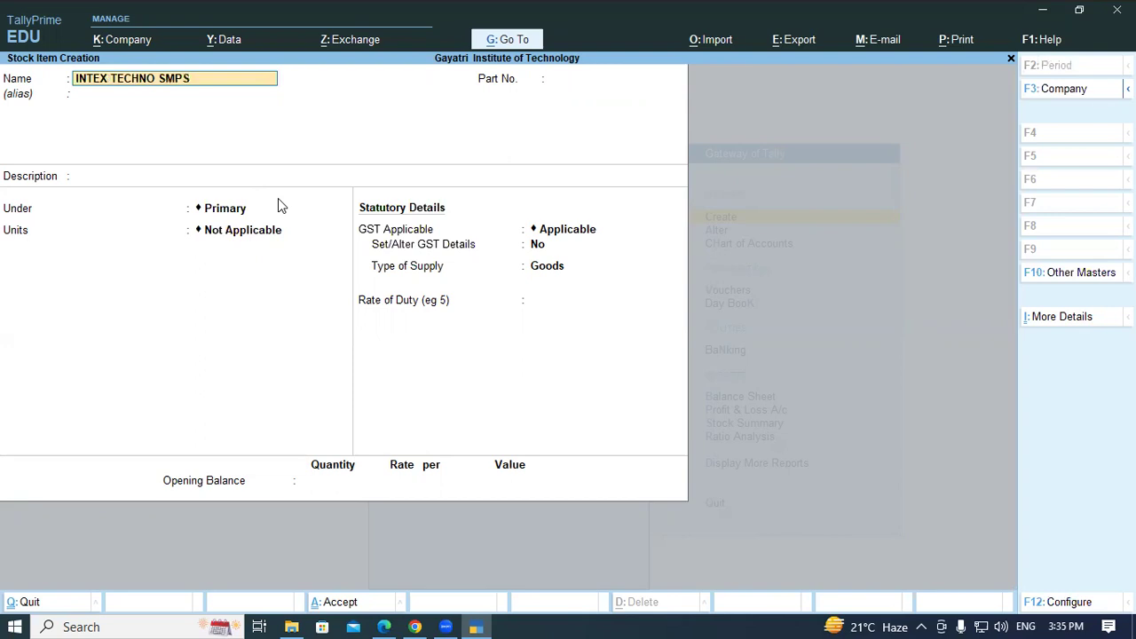
key("Return")
key("Return")
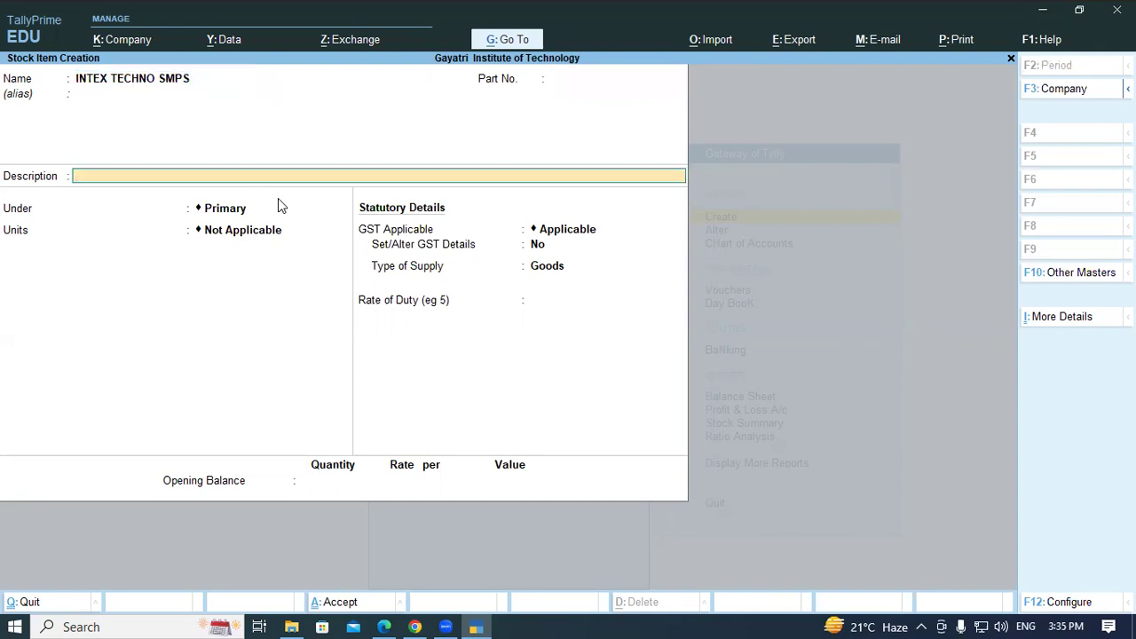
key("BackSpace")
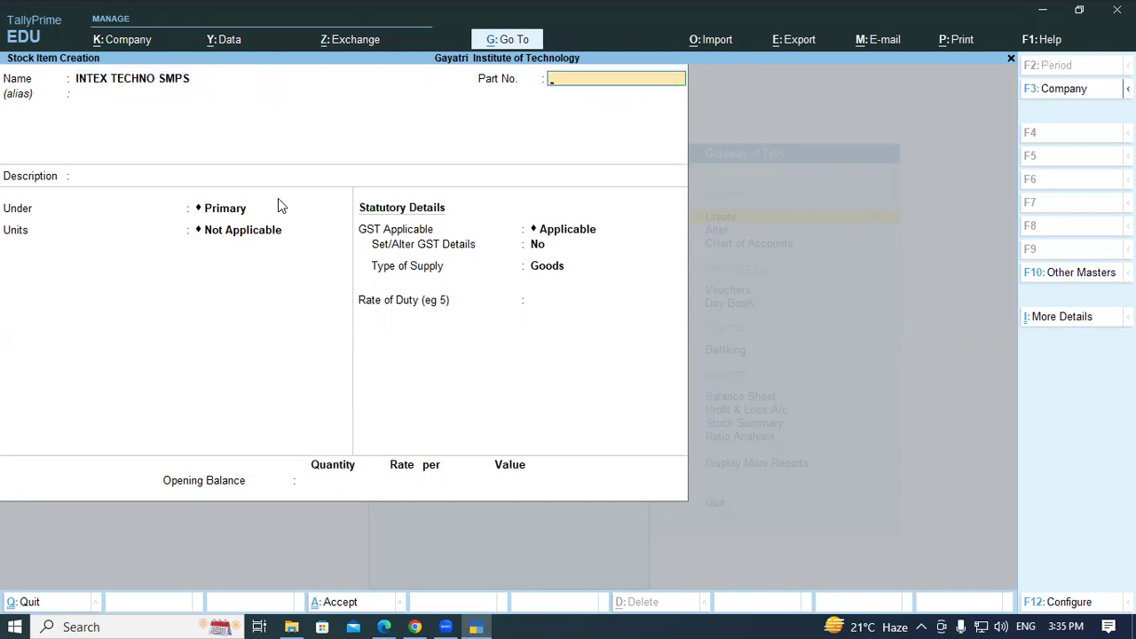
key("alt+Tab")
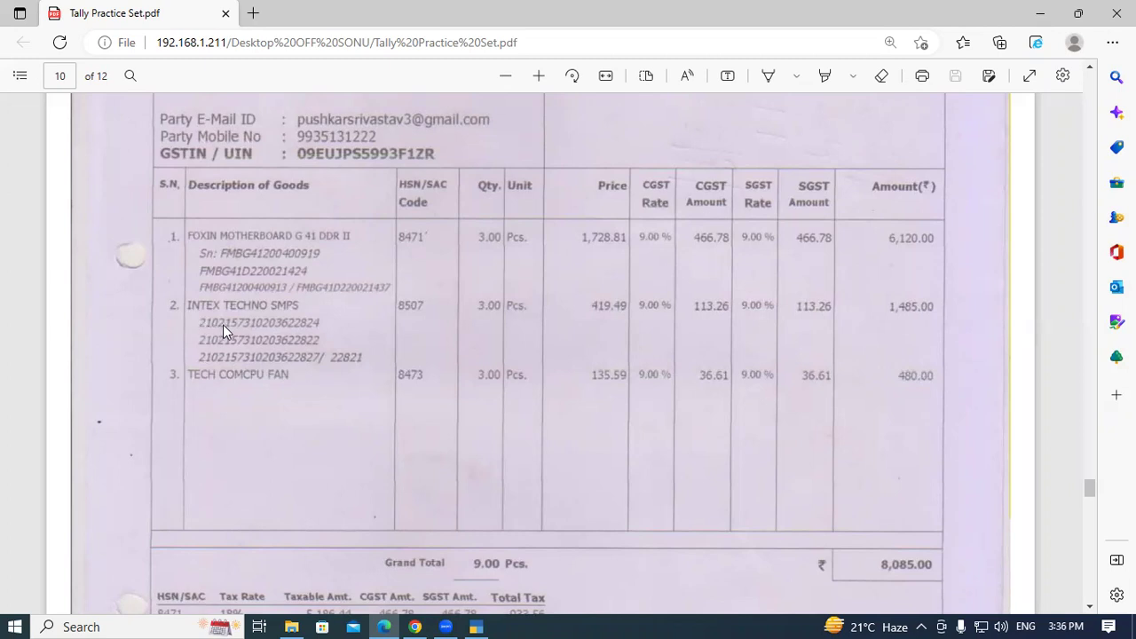
key("alt+Tab")
type("210215")
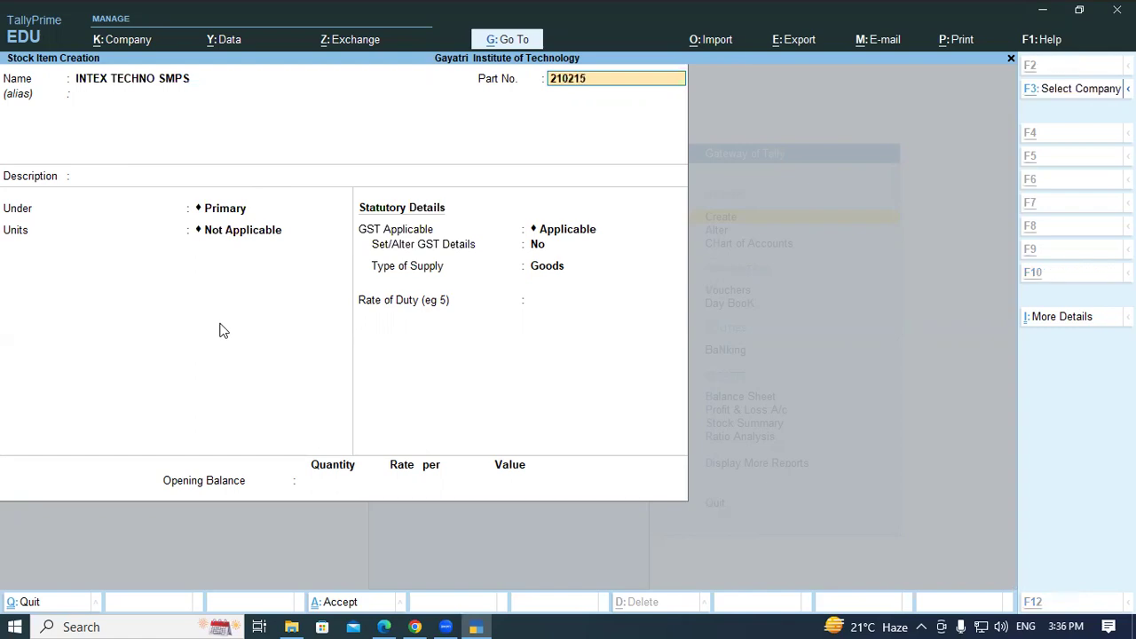
key("alt+Tab")
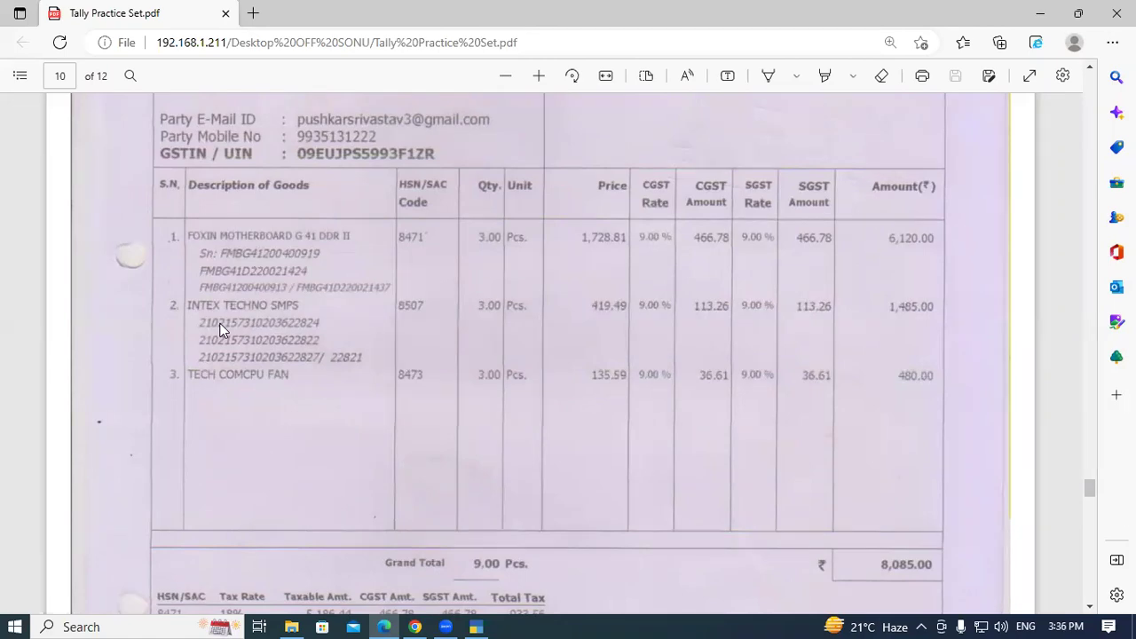
key("alt+Tab")
type("731")
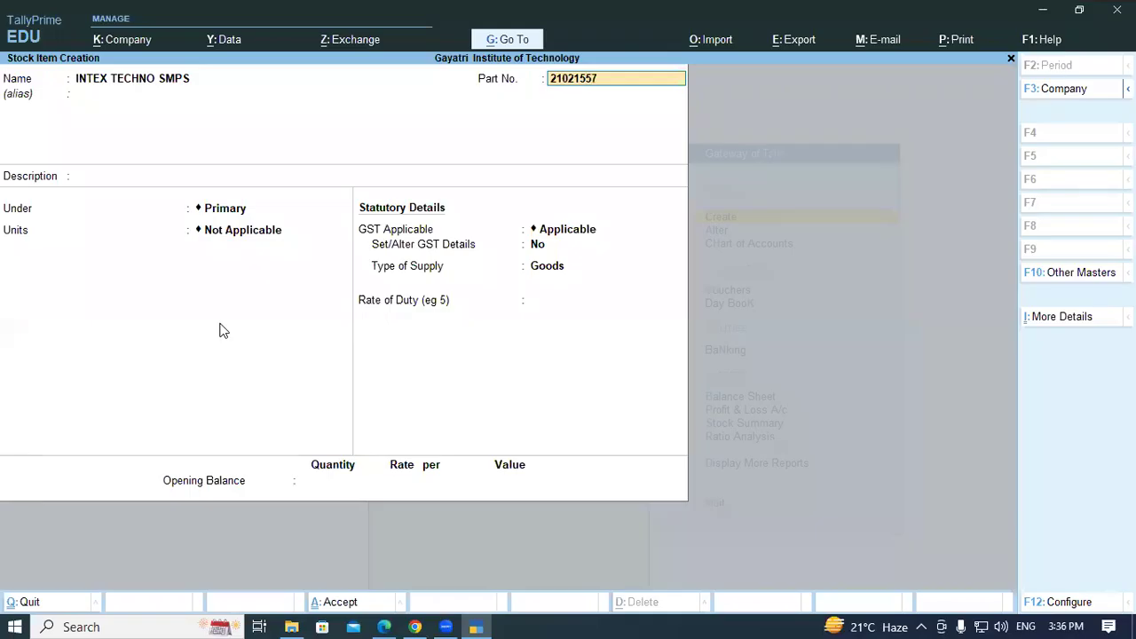
key("alt+Tab")
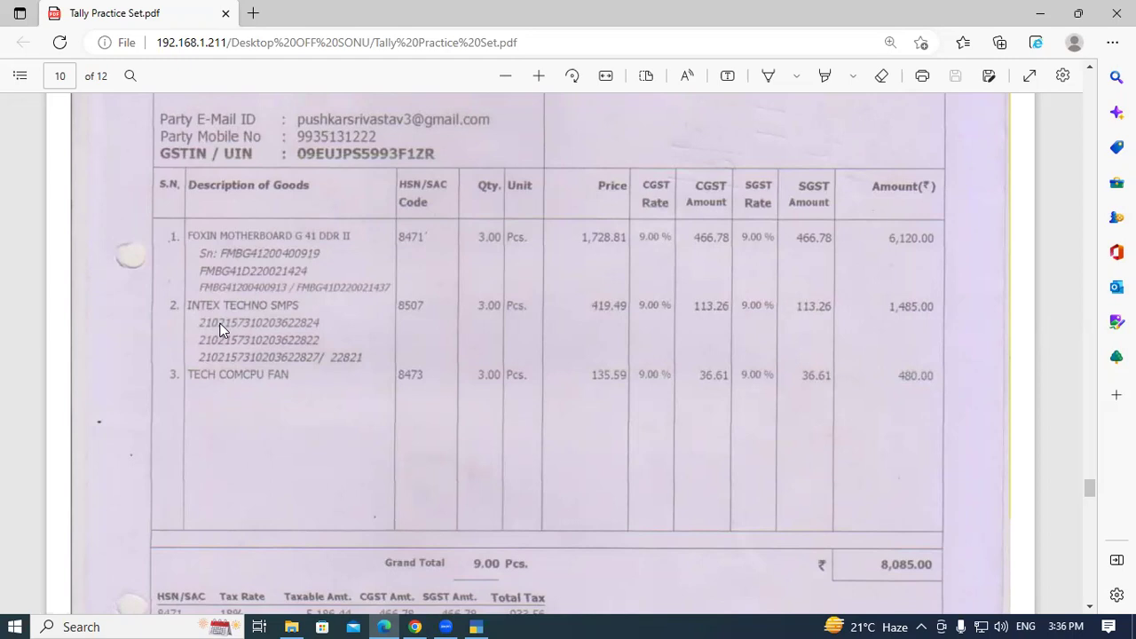
key("alt+Tab")
type("3102036")
key("alt+Tab")
key("alt+Tab")
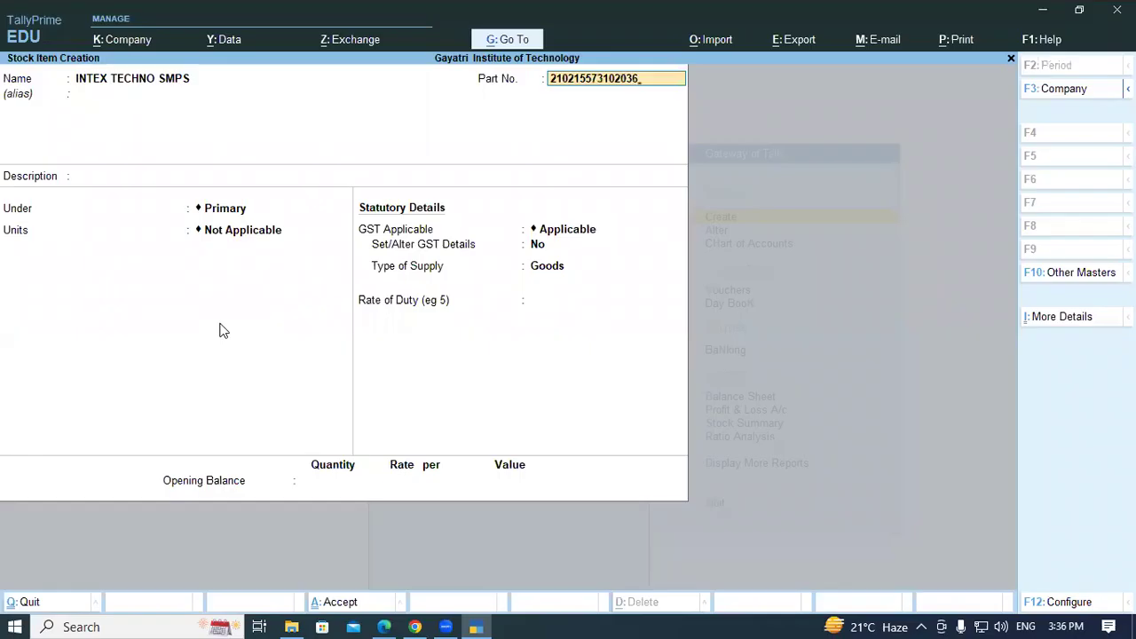
type("22824")
key("BackSpace")
key("Return")
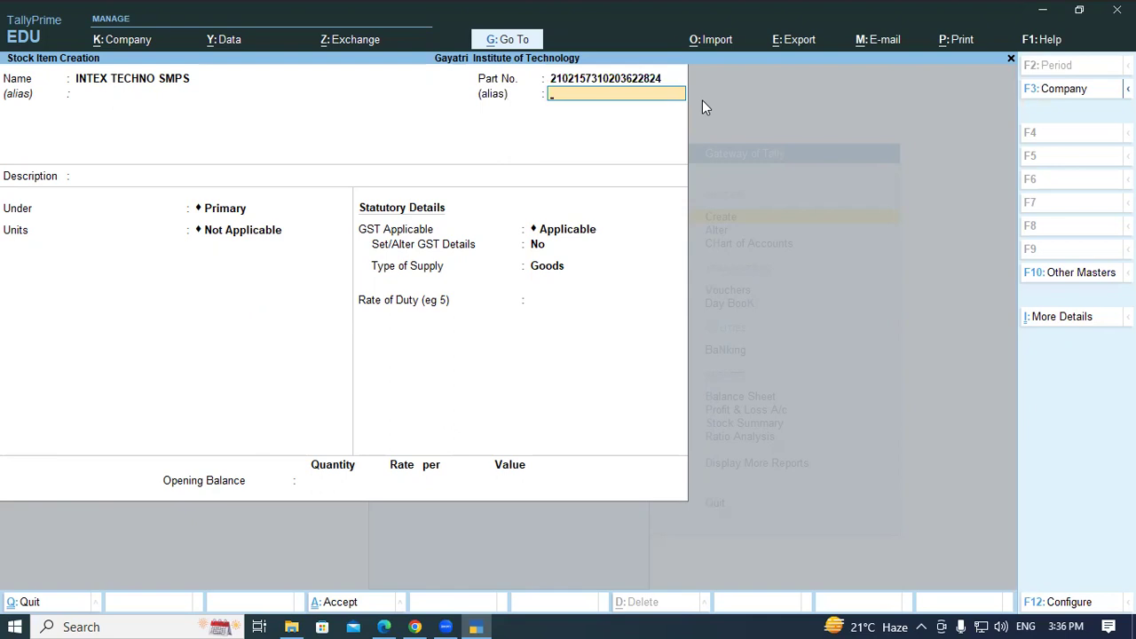
Leave the part number alias and description blank, and place the SMPS under the Smps group with Pcs as its unit
key("Return")
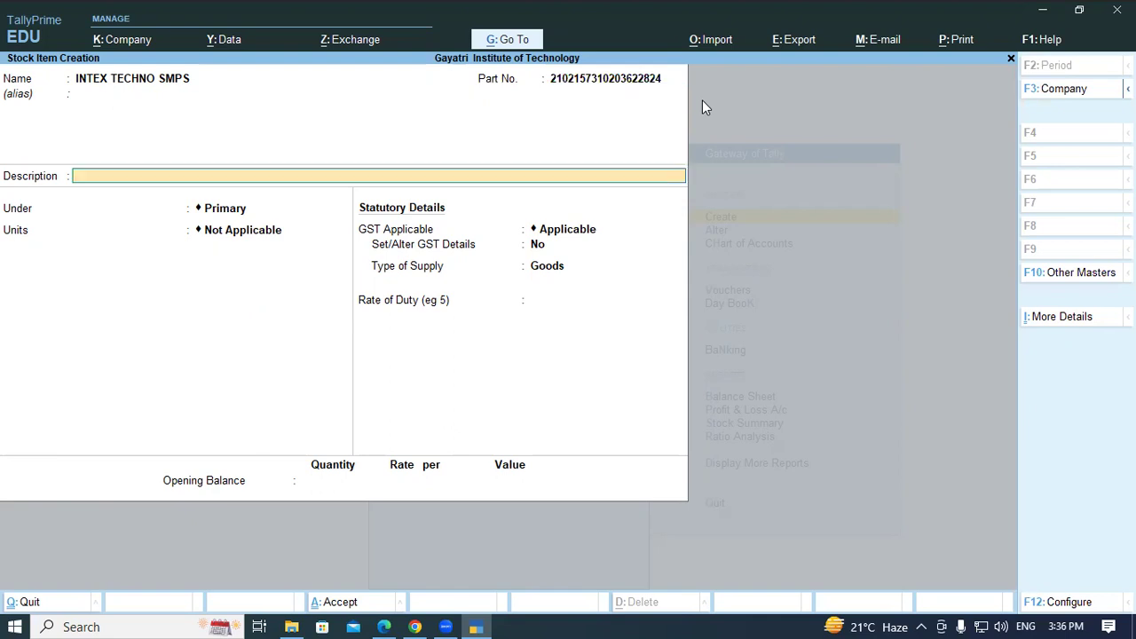
key("Return")
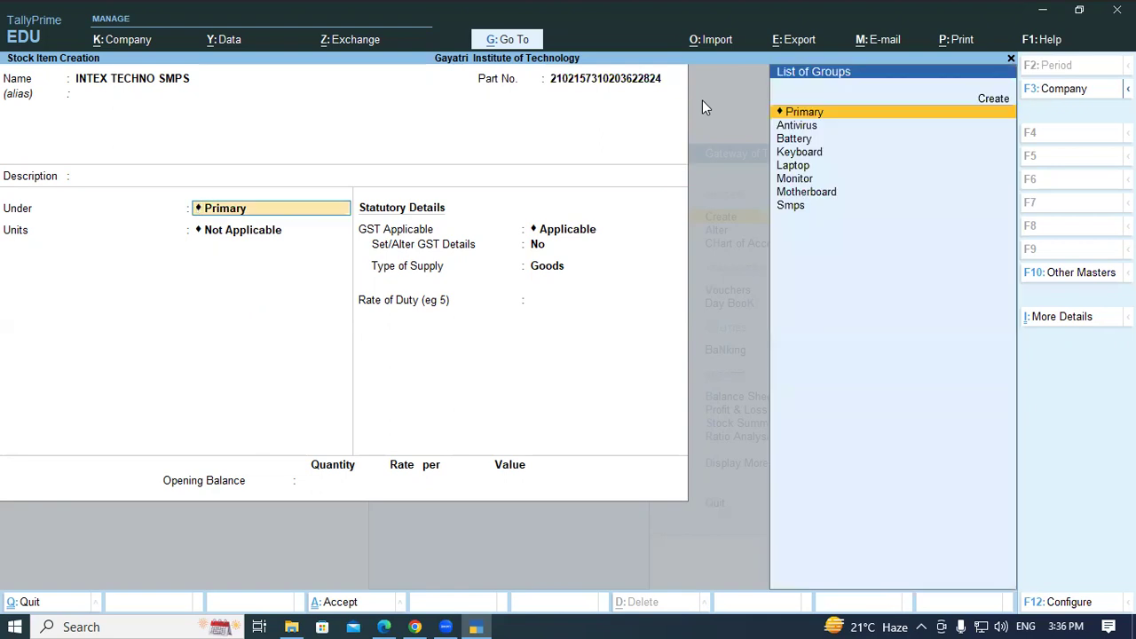
type("sm")
key("Return")
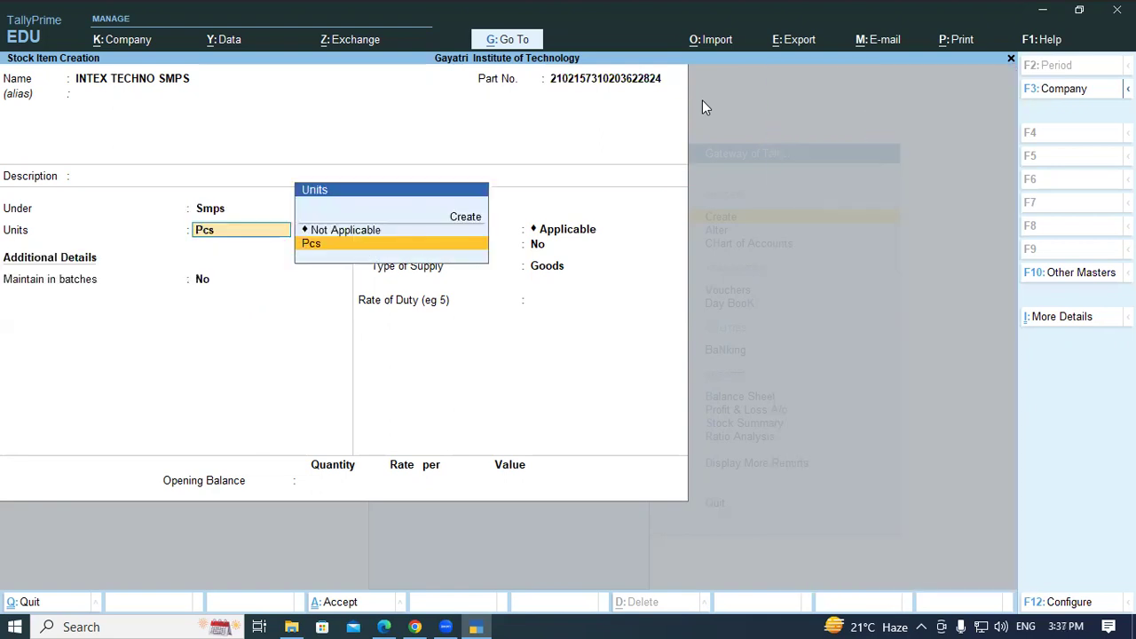
key("Return")
Keep batches off for the SMPS, accept the default GST and opening balance details, and save the stock item
key("Return")
key("Return")
key("Return")
key("Return")
key("Return")
key("Return")
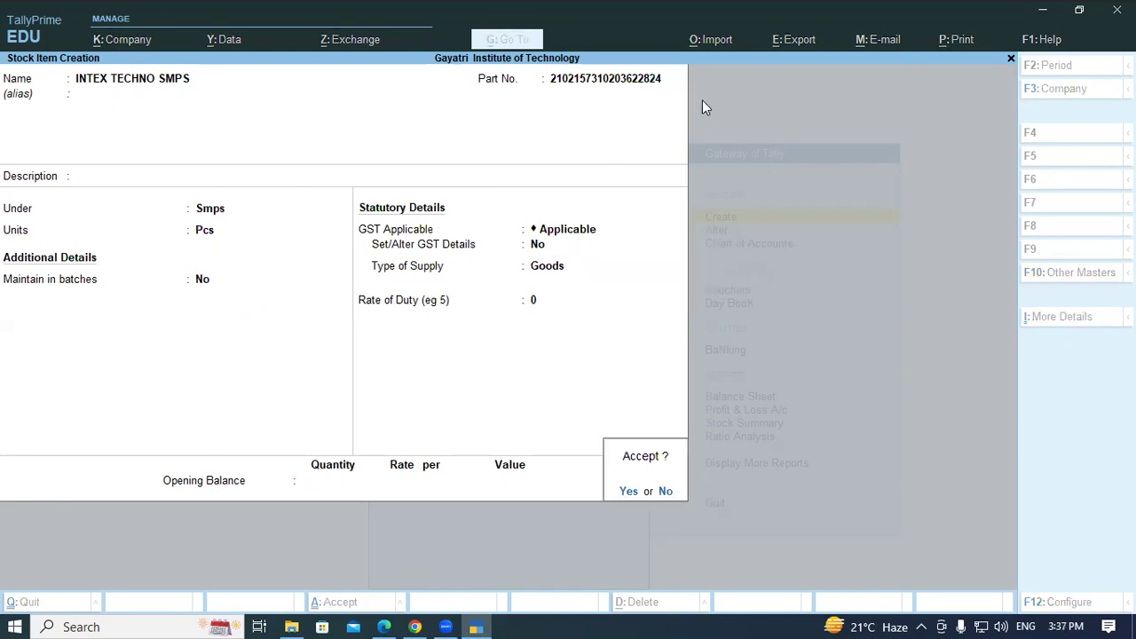
key("Return")
Leave stock item creation, return to the Gateway of Tally and open a new purchase voucher
key("Escape")
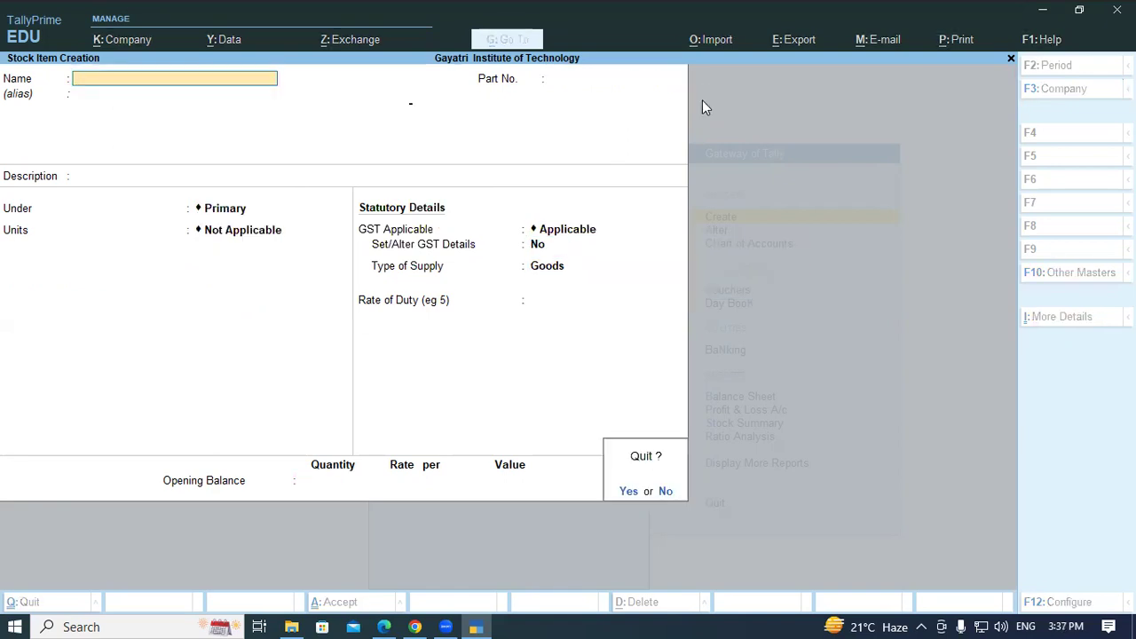
key("Return")
key("Escape")
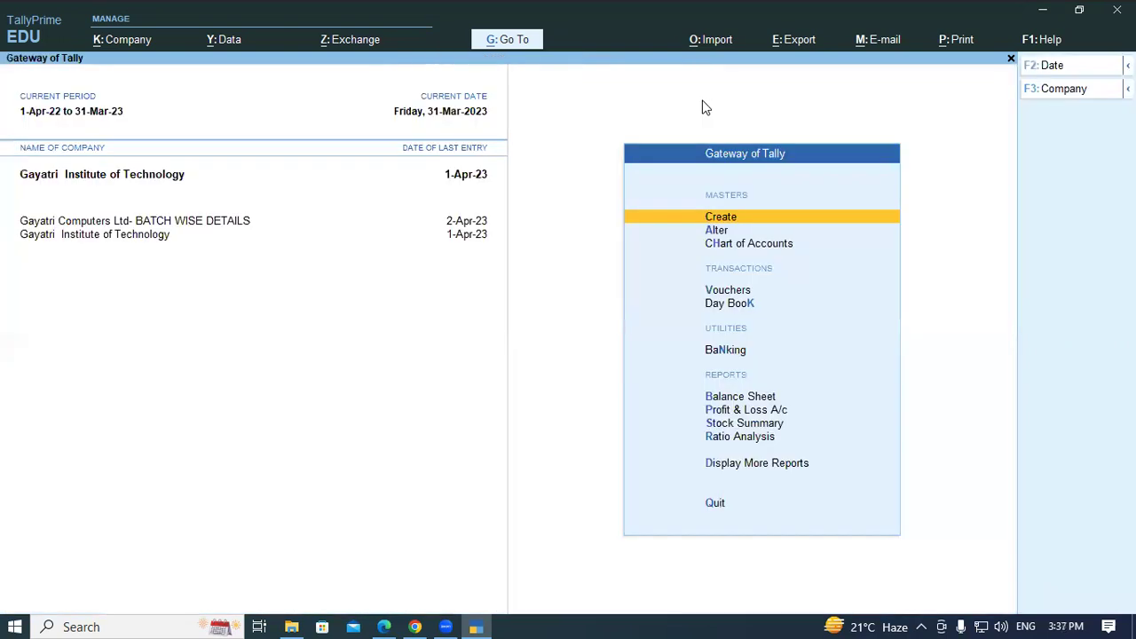
key("Down")
key("Down")
key("Down")
key("Down")
key("Up")
left_click(728, 282)
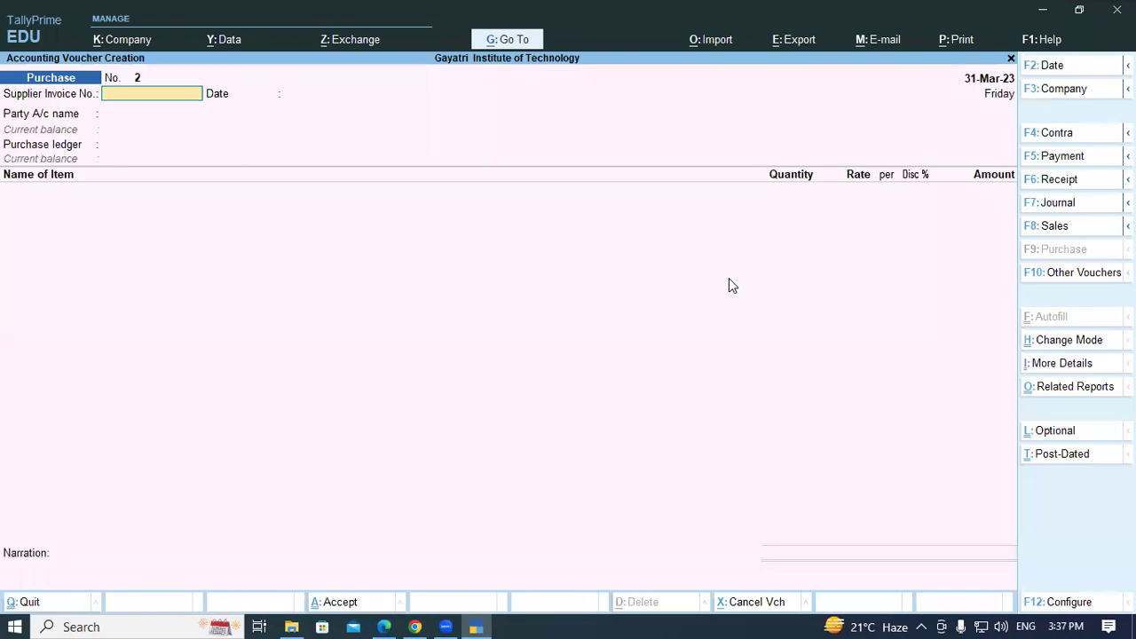
Review the invoice header and goods lines of Computer Empire invoice 1983 in the practice set PDF
key("alt+Tab")
scroll(642, 256, "up", 3)
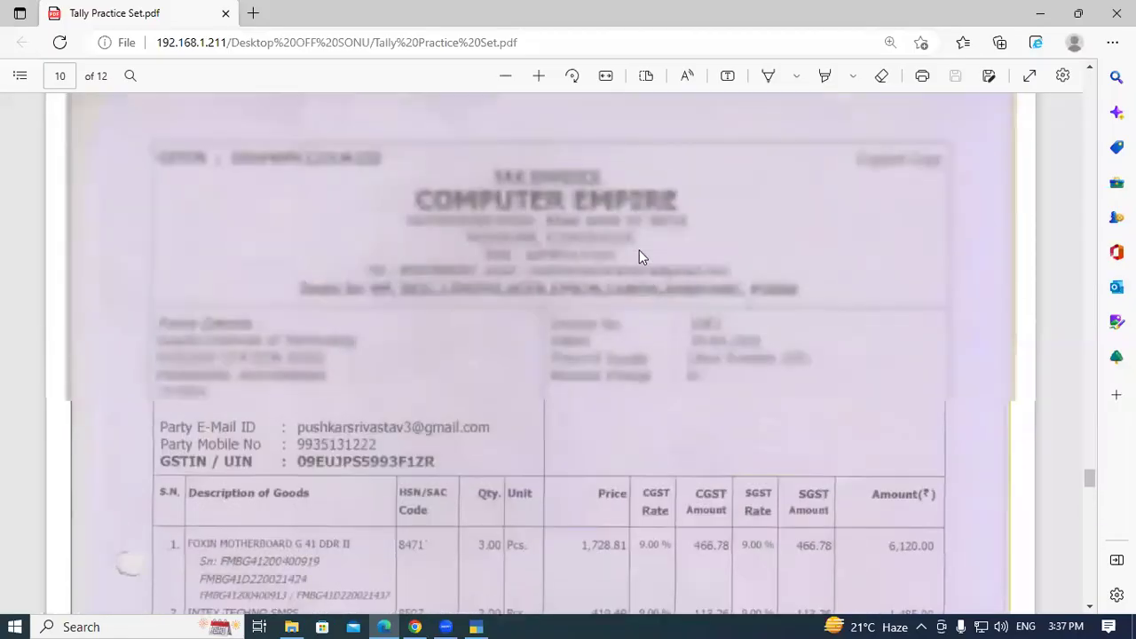
scroll(642, 256, "up", 2)
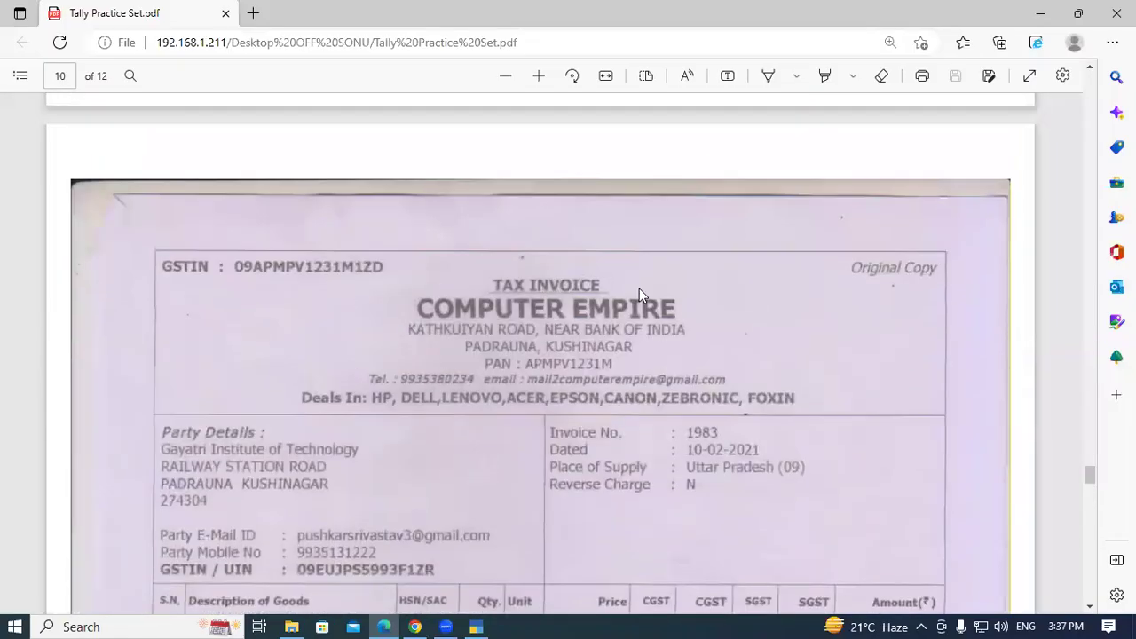
scroll(417, 298, "down", 8)
scroll(214, 373, "up", 1)
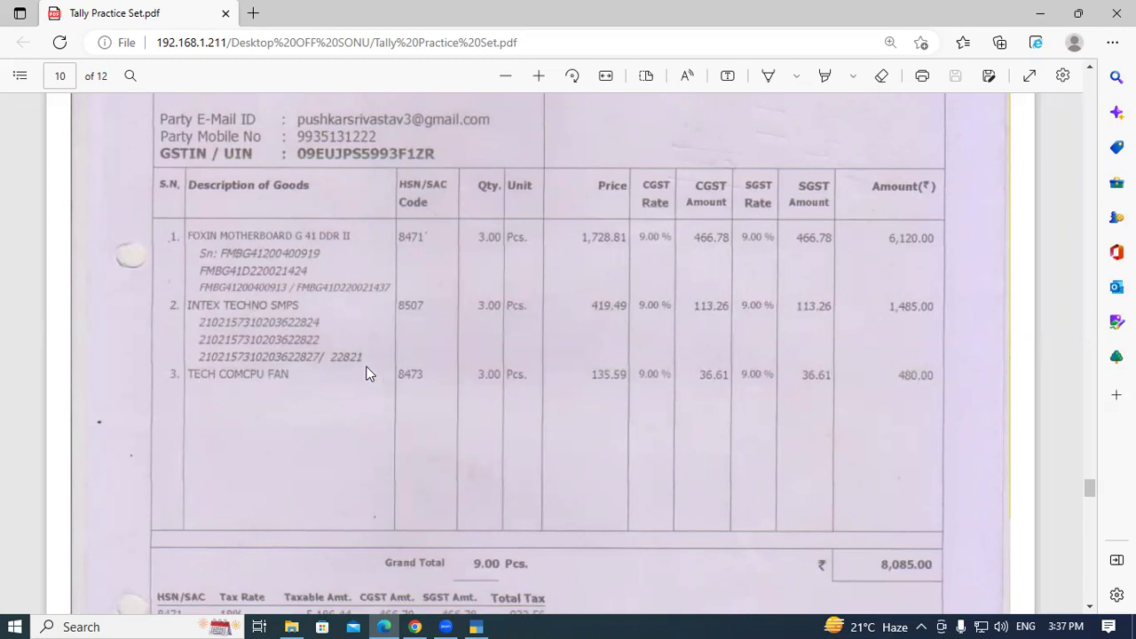
key("alt+Tab")
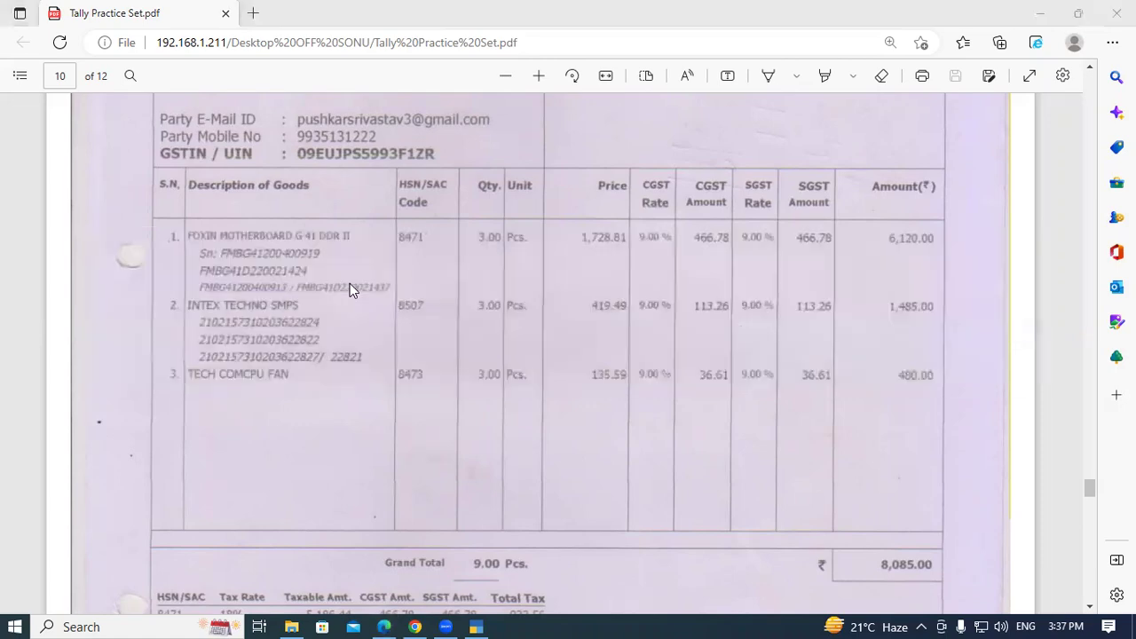
key("alt+Tab")
scroll(557, 291, "up", 4)
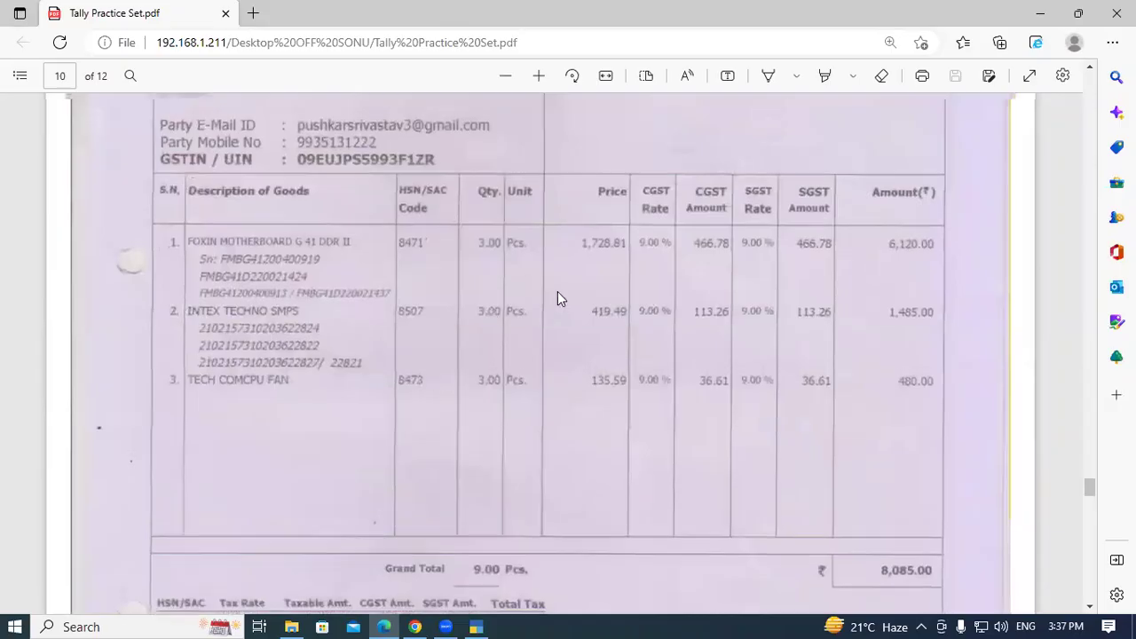
Return to TallyPrime and enter supplier invoice number 1983 with the date 1-Apr-22 in the purchase voucher
key("alt+Tab")
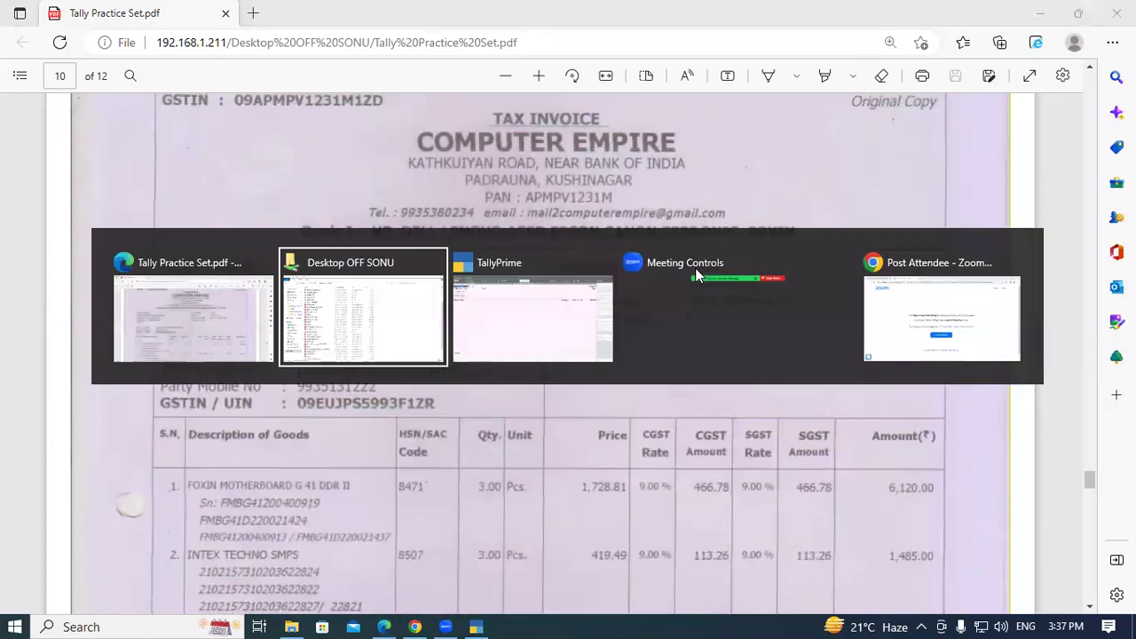
key("alt+Tab")
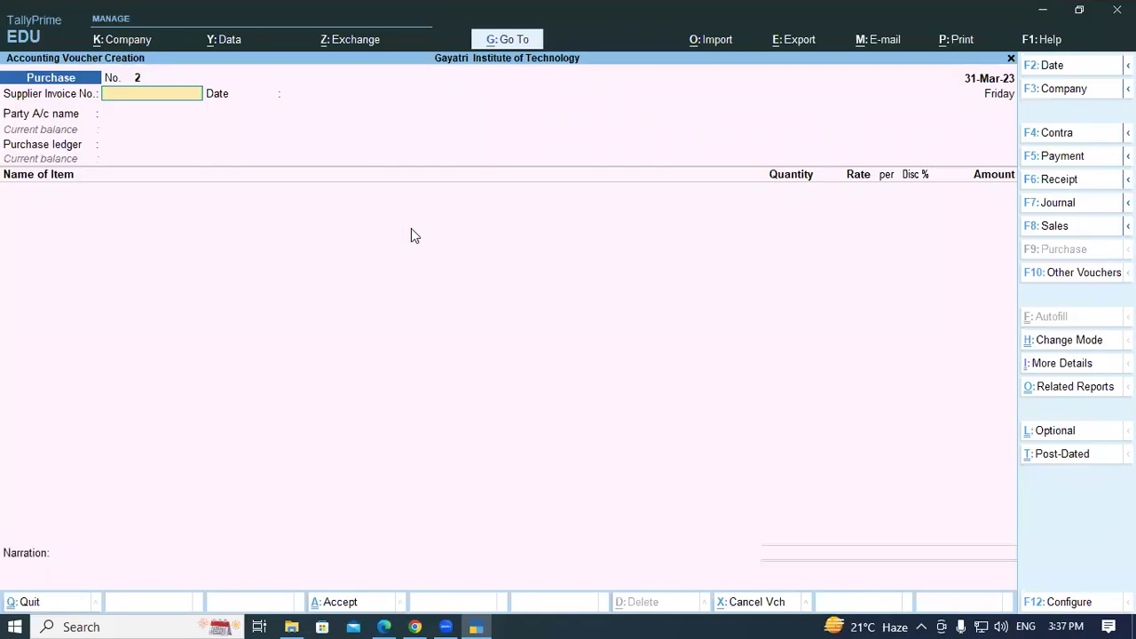
type("1983")
key("Return")
type("1-4")
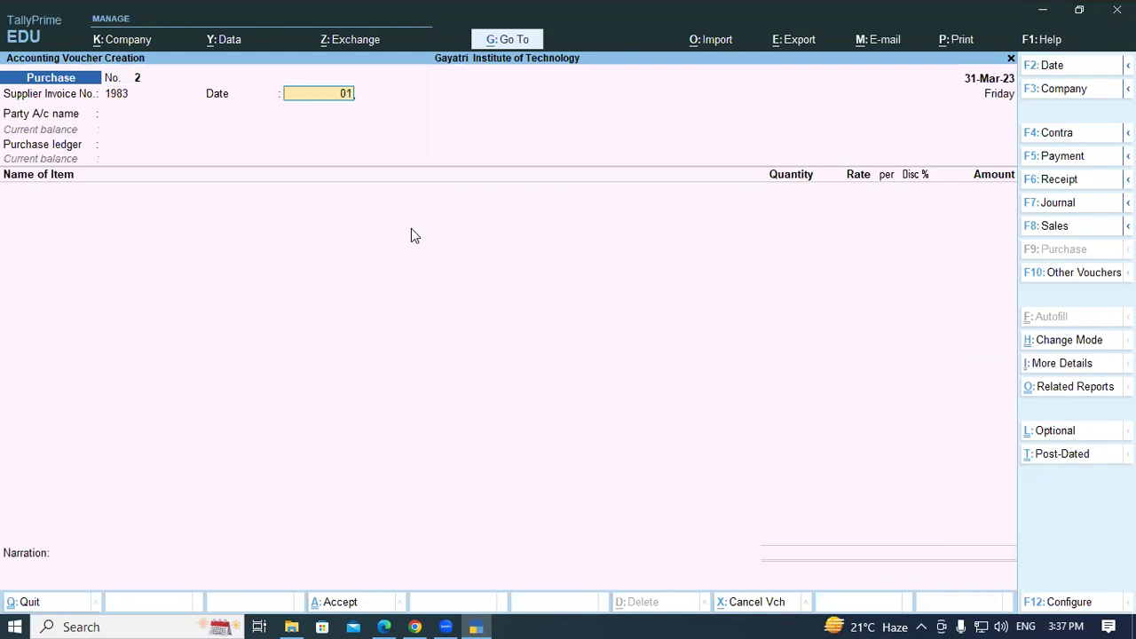
key("Return")
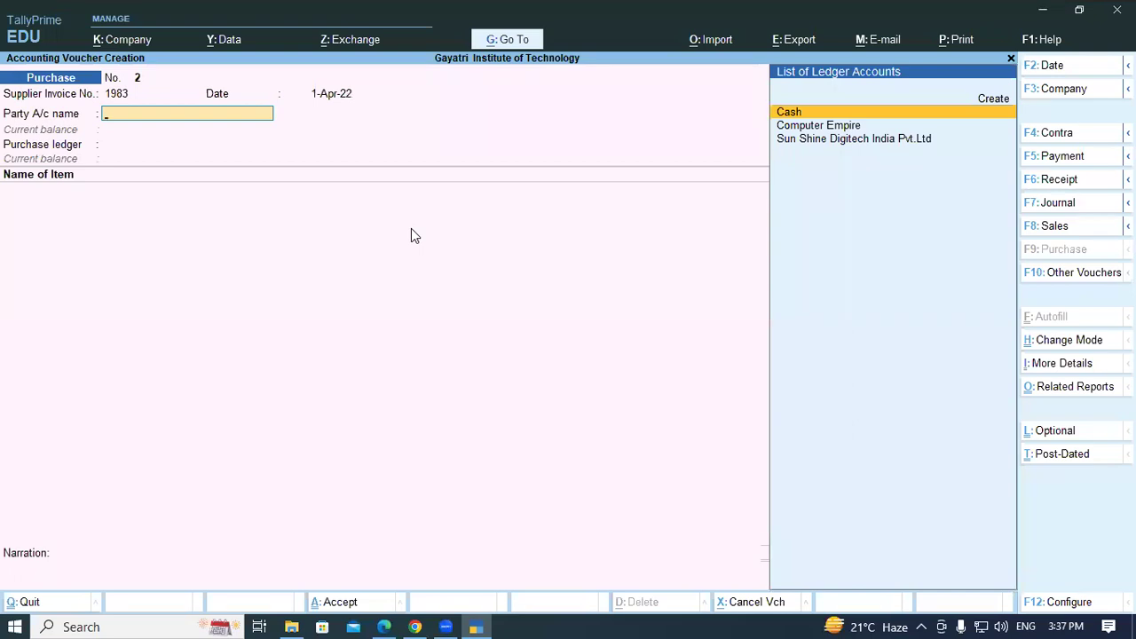
Select Computer Empire as the party account and leave all receipt details blank
key("Down")
key("Return")
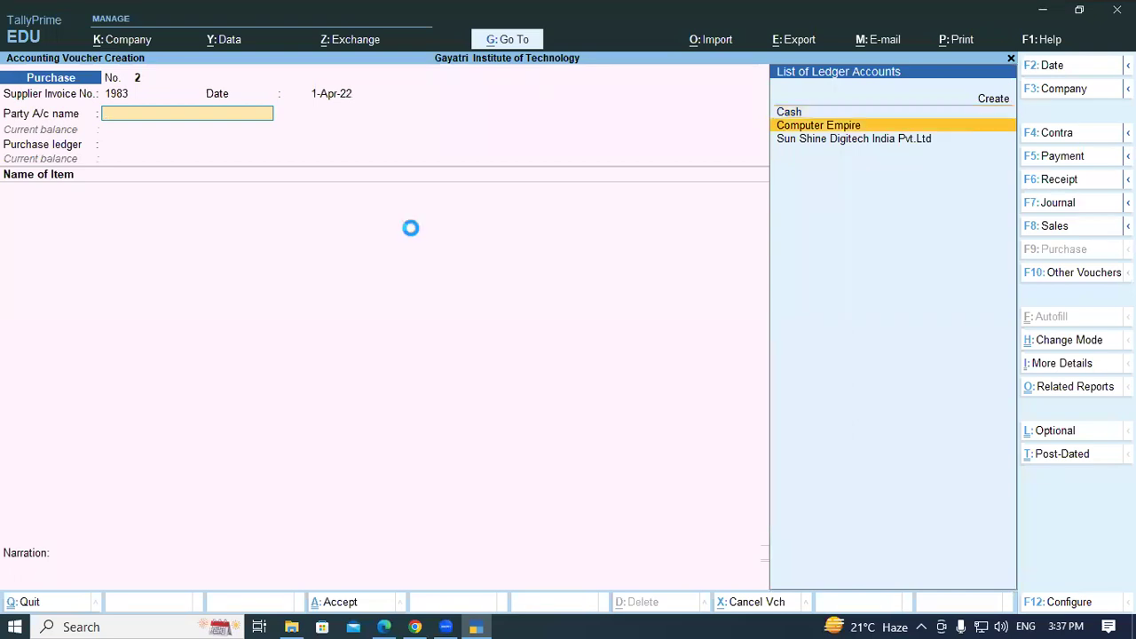
key("Return")
key("Return")
key("Return")
key("Return")
key("Return")
key("Return")
key("Return")
key("Return")
key("Return")
key("Return")
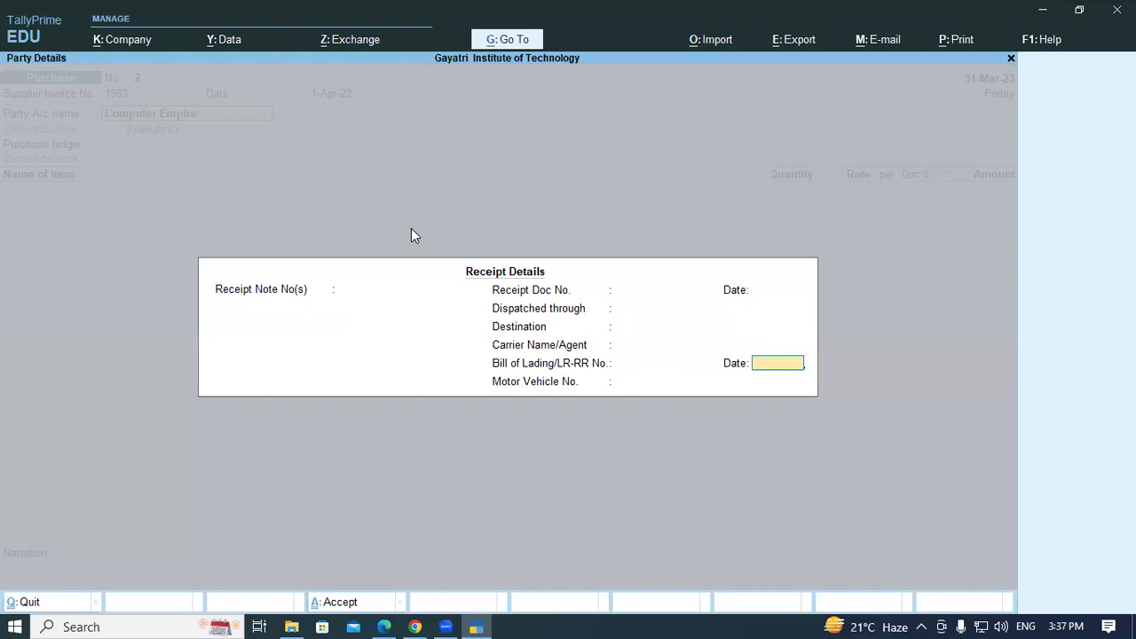
key("Return")
key("Return")
Accept the supplier's default party details and use Purchase Local as the purchase ledger
key("Return")
key("Return")
key("Return")
key("Return")
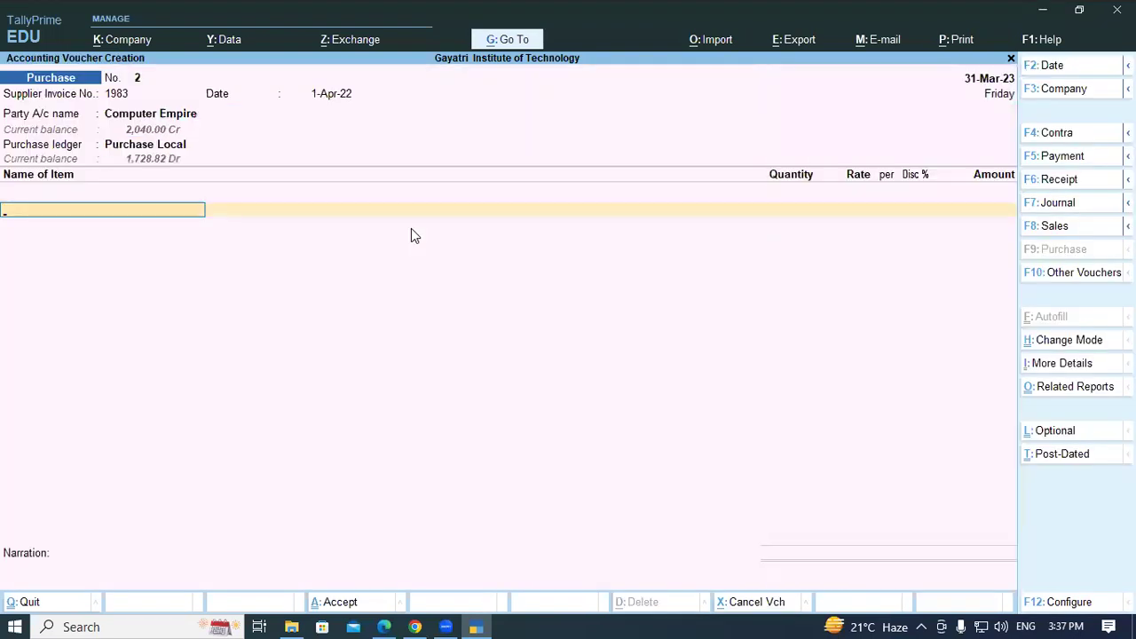
Add Foxin Motherboard G 41 DDR 11 as the first item line with a quantity of 3 Pcs, as on the invoice
type("FOX")
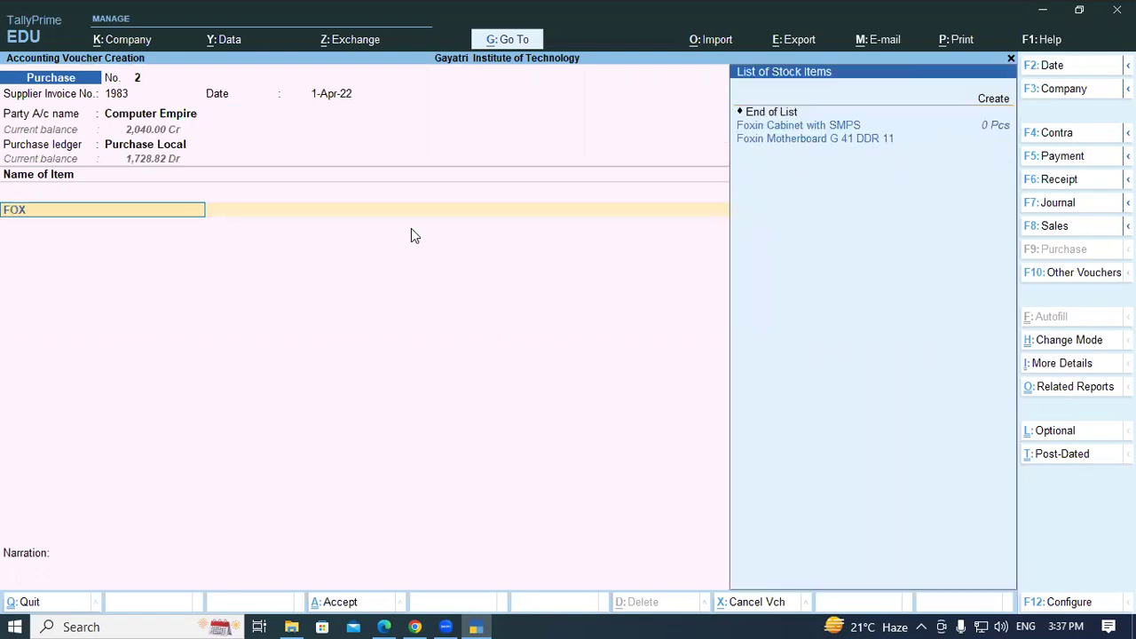
key("Down")
key("Down")
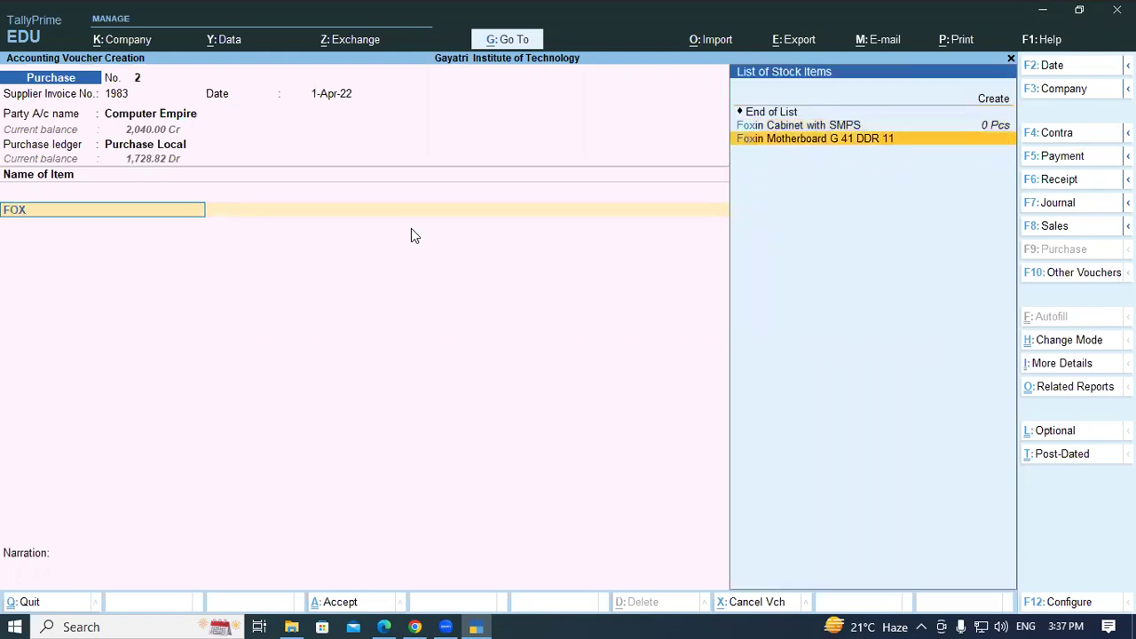
key("Return")
key("Return")
key("alt+Tab")
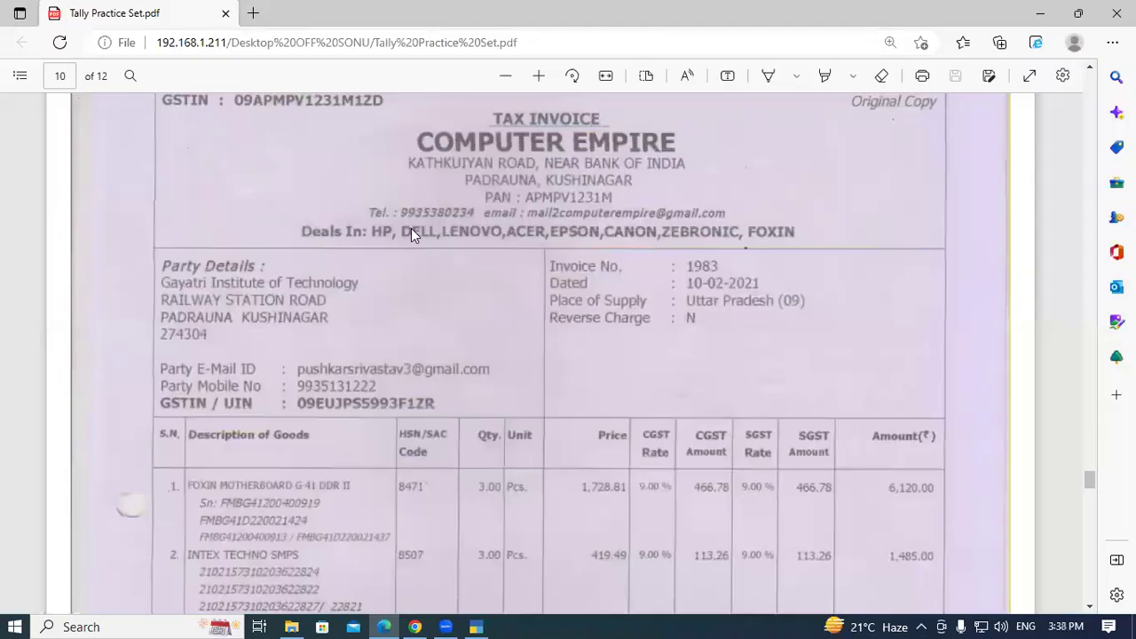
key("alt+Tab")
type("3")
key("Return")
Set the motherboard's rate to 1,728.81 per Pcs from the invoice and complete its line
key("alt+Tab")
key("alt+Tab")
type("182")
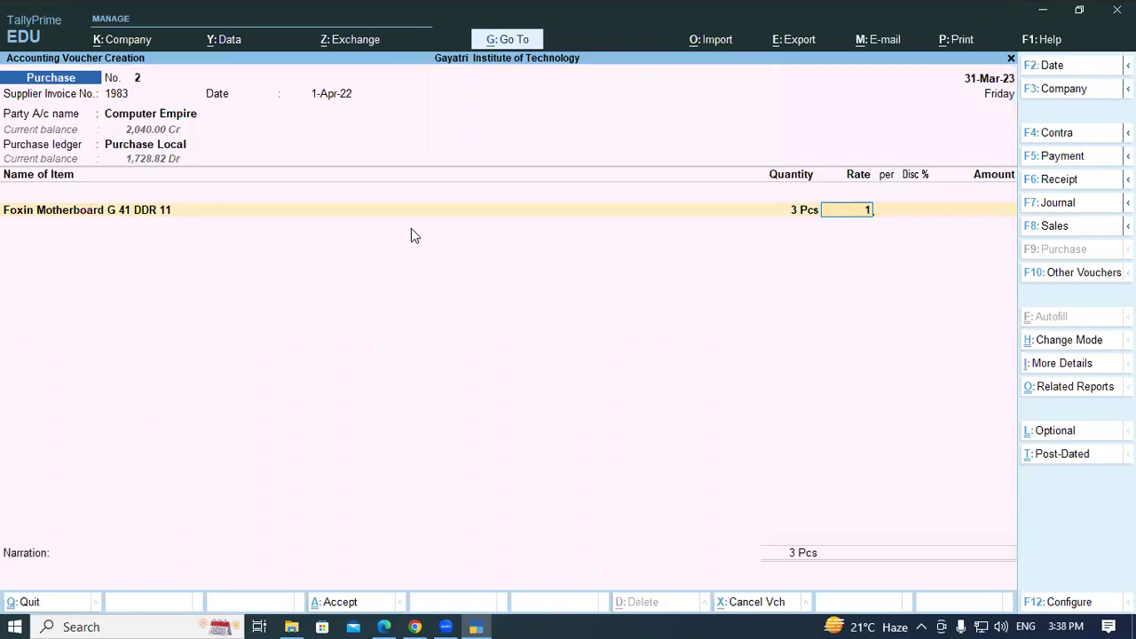
key("BackSpace")
key("BackSpace")
type("728.81")
key("Return")
key("Return")
key("Return")
key("Return")
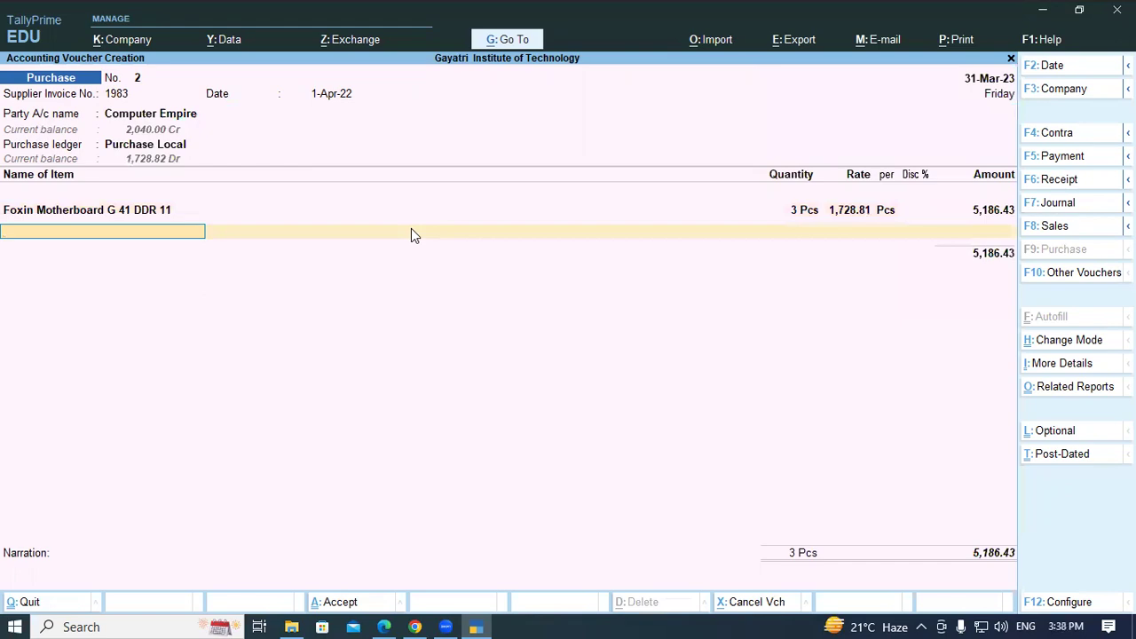
Add INTEX TECHNO SMPS as the second item line with a quantity of 3 Pcs, as on the invoice
key("alt+Tab")
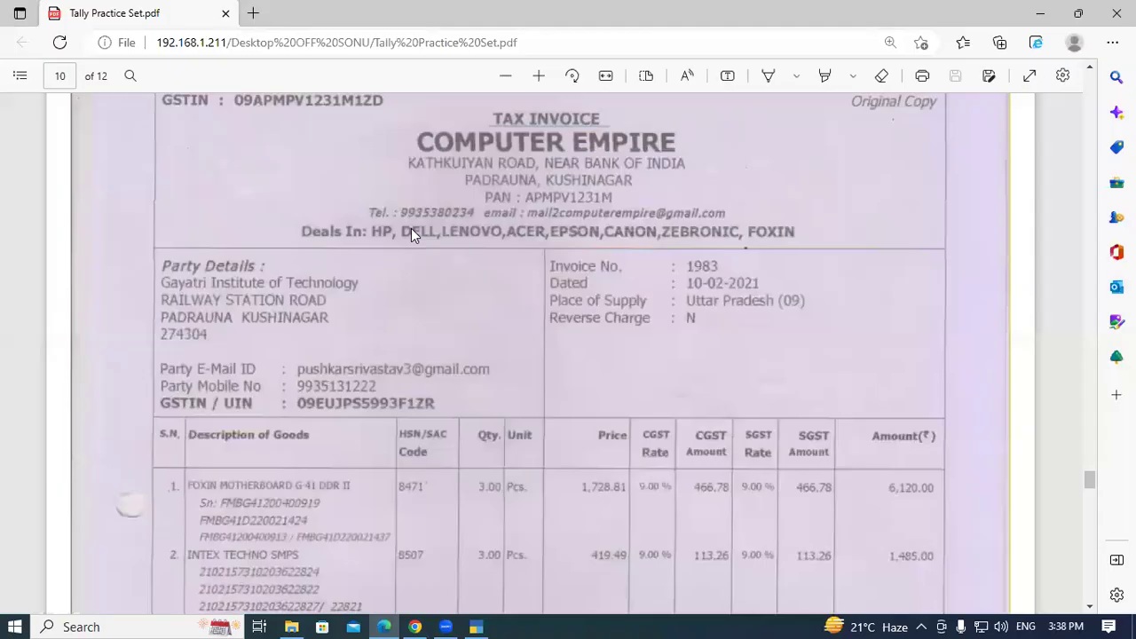
key("alt+Tab")
type("INTE")
key("Return")
key("Return")
key("alt+Tab")
key("alt+Tab")
type("3")
key("Return")
Set the INTEX TECHNO SMPS rate to 419.49 per Pcs from the invoice and complete its line
key("alt+Tab")
key("alt+Tab")
type("419.49")
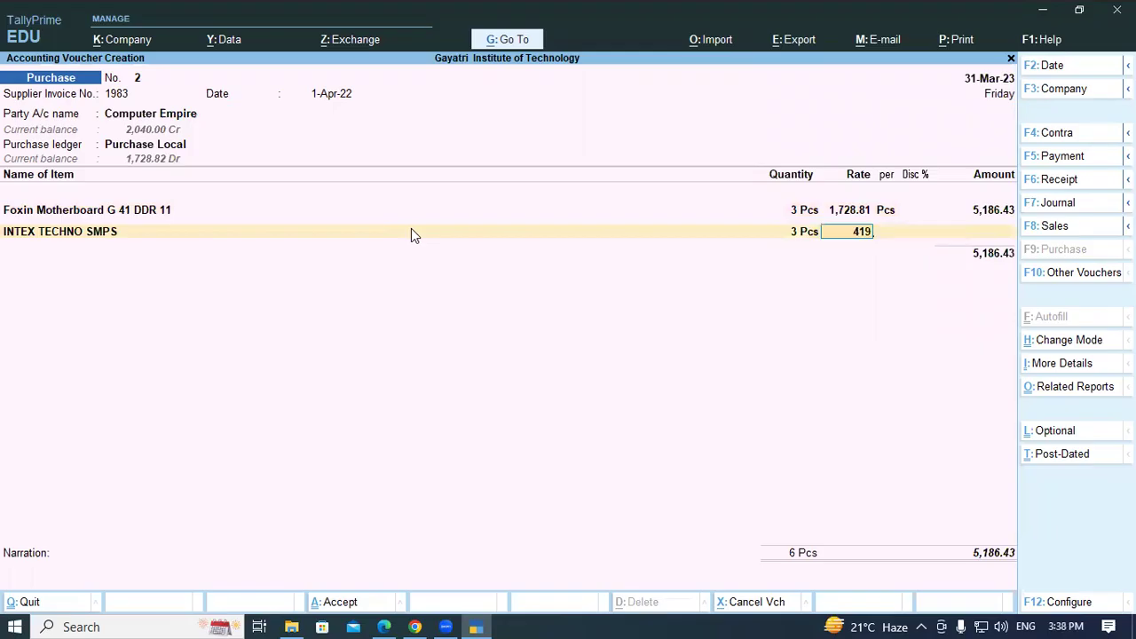
key("Return")
key("Return")
key("Return")
key("Return")
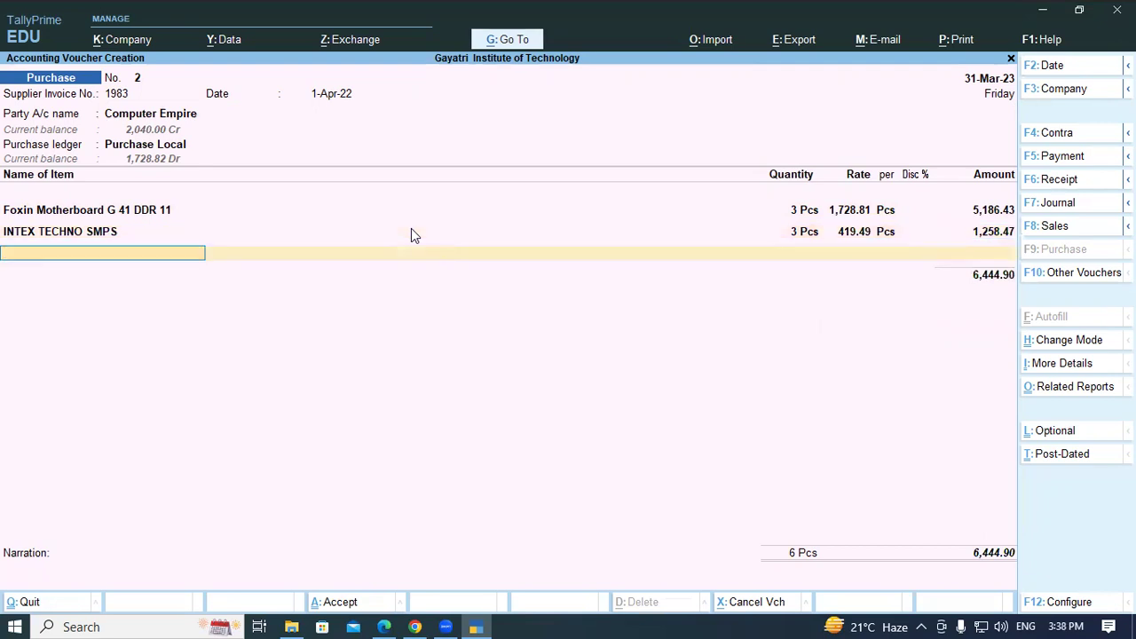
Start a new stock item from the voucher and name it TECH COM CPU FAN after the invoice's third goods line
key("alt+c")
key("alt+Tab")
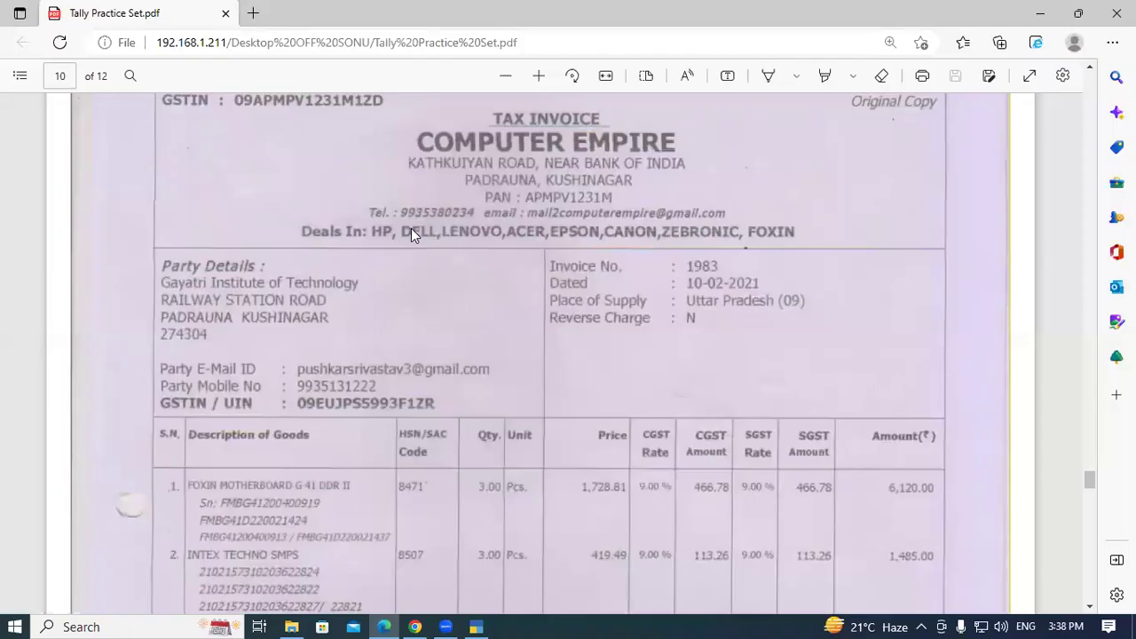
scroll(382, 350, "down", 3)
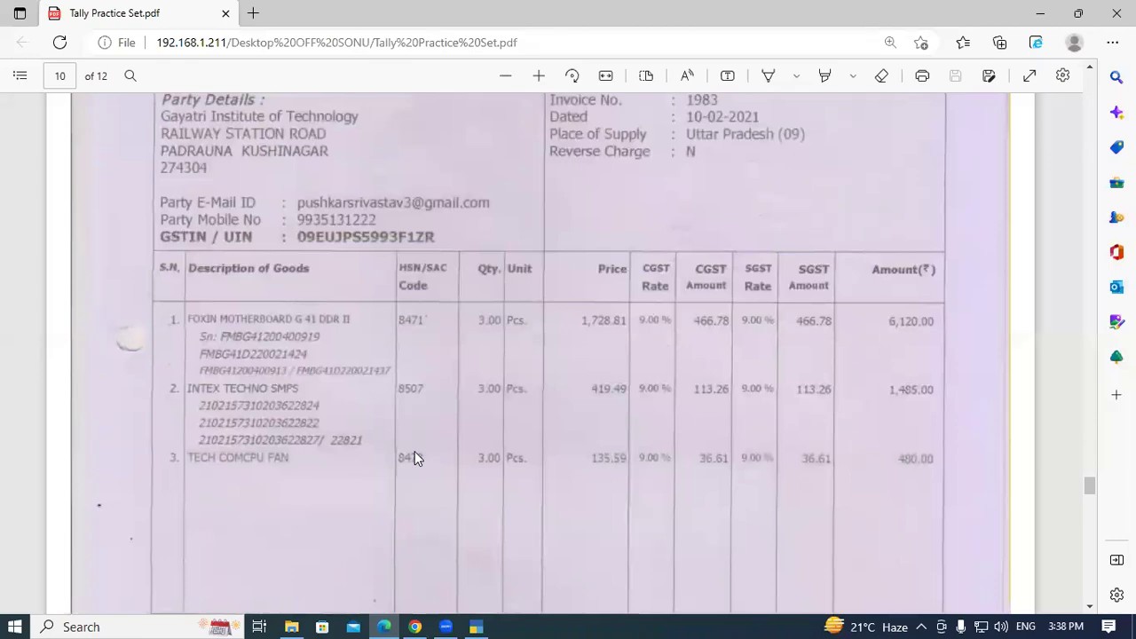
key("alt+Tab")
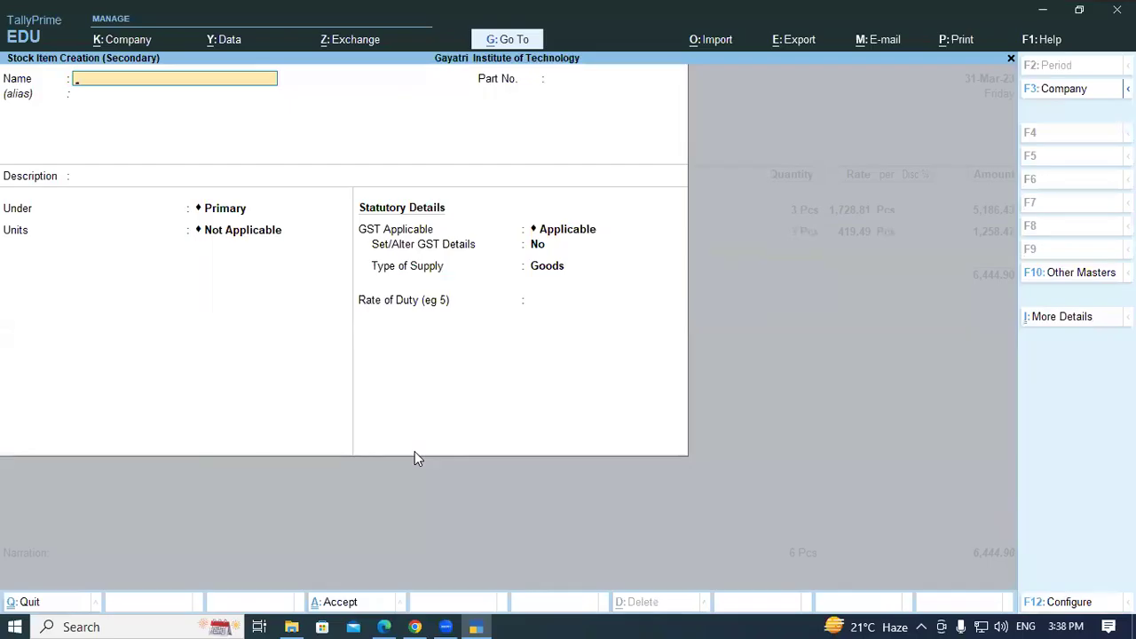
type("TECH COM CPU FAN")
key("Return")
key("Return")
key("Return")
key("Return")
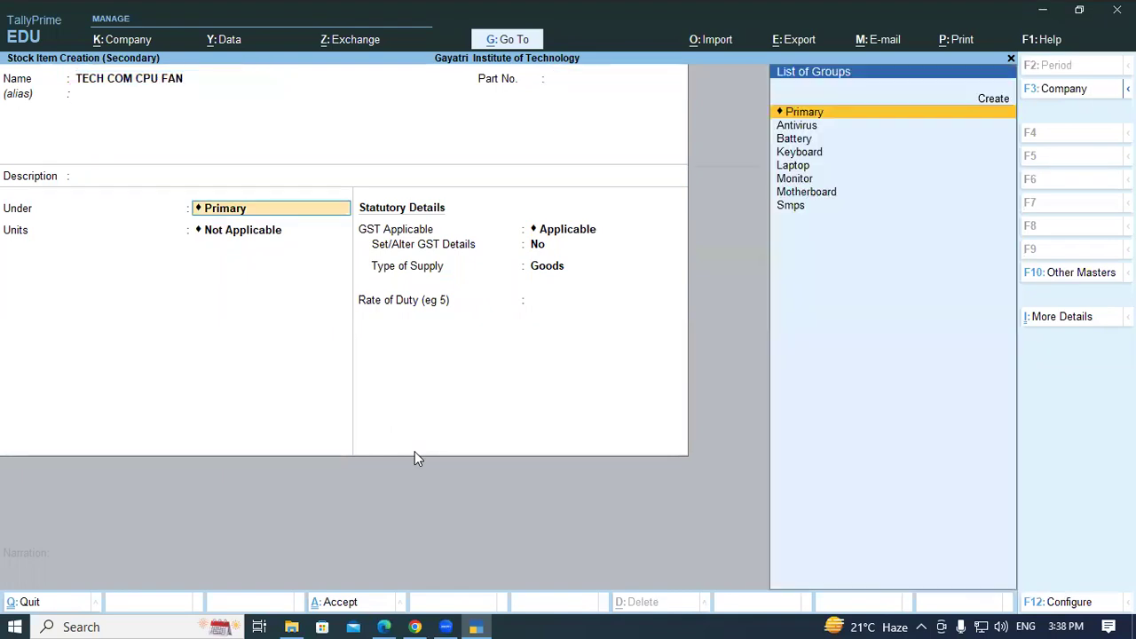
Place the CPU fan item under the Motherboard group and set its unit to Pcs
key("Down")
key("Down")
key("Down")
key("Down")
key("Down")
key("Down")
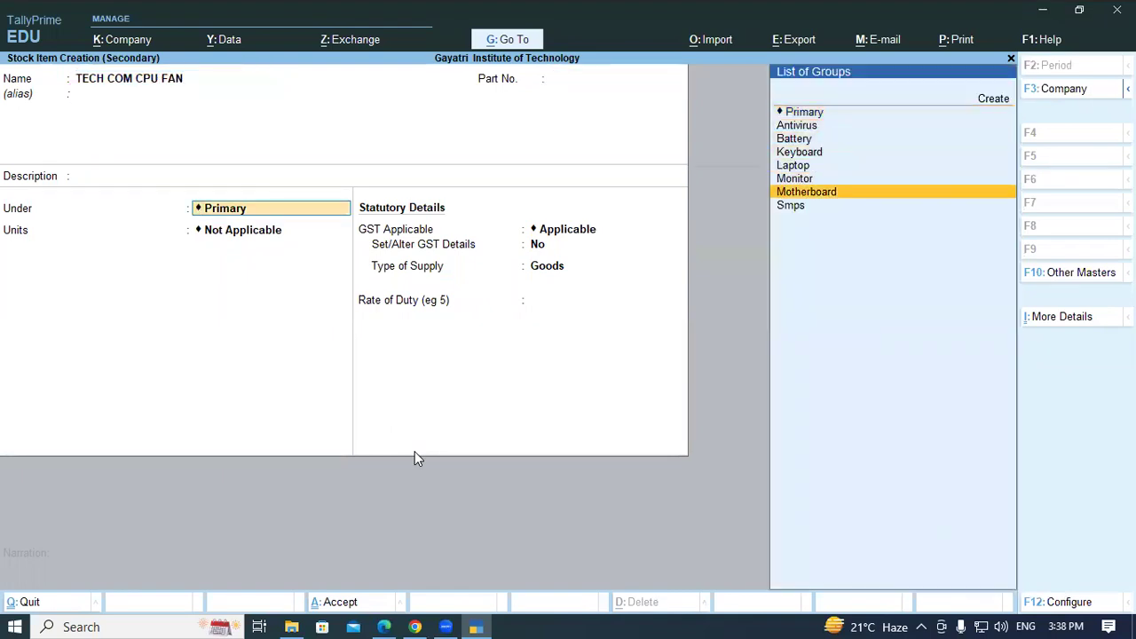
key("Return")
key("Down")
key("Return")
Keep the CPU fan's default batch and GST settings, save the stock item and use it as the third item line
key("Return")
key("Return")
key("Return")
key("Return")
key("Return")
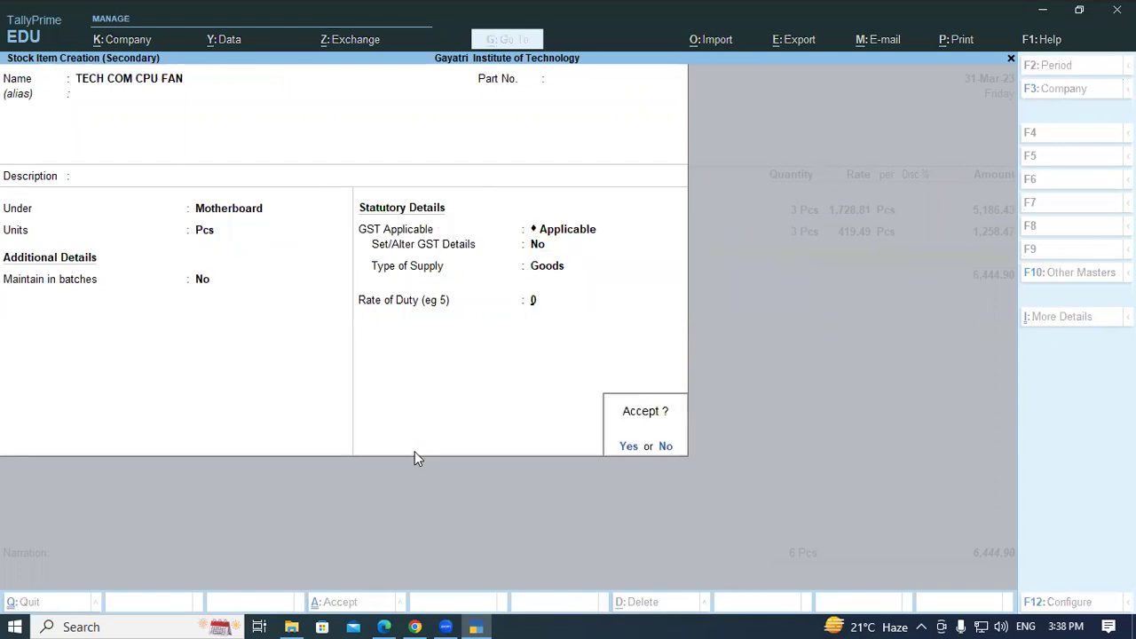
key("Return")
key("Return")
key("Return")
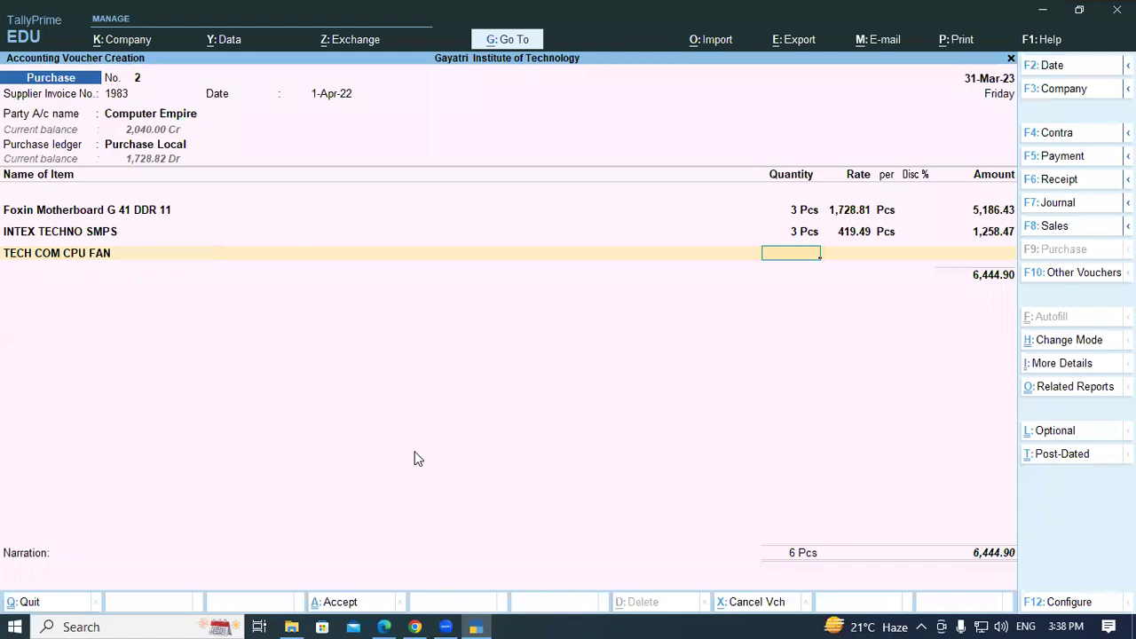
Set the TECH COM CPU FAN quantity to 3 Pcs as listed on the invoice
key("alt+Tab")
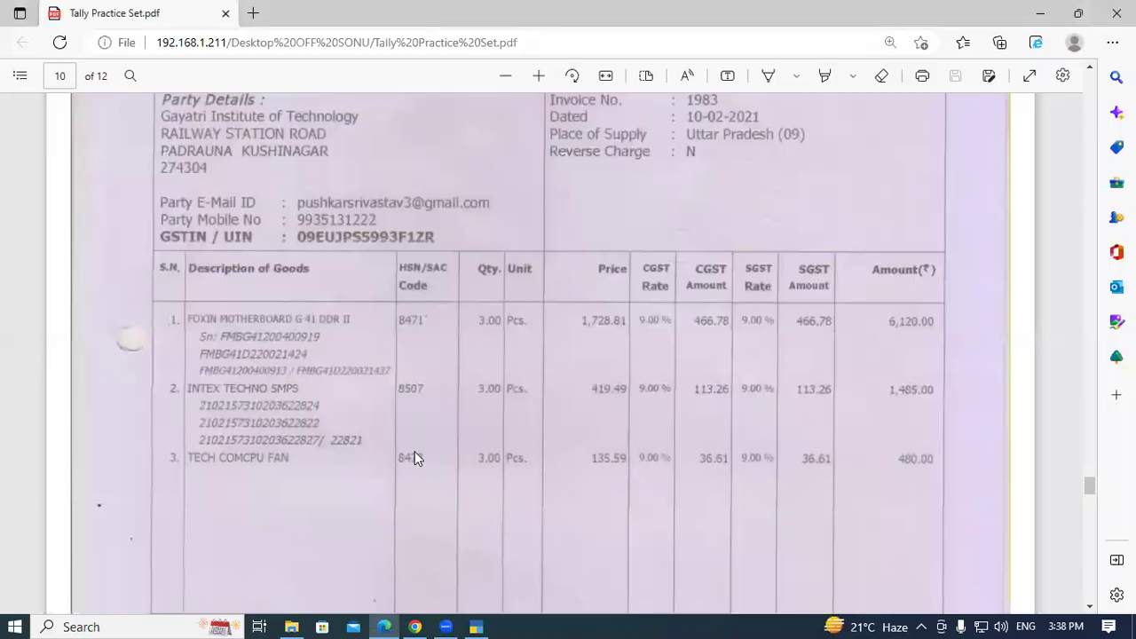
key("alt+Tab")
type("3")
key("Return")
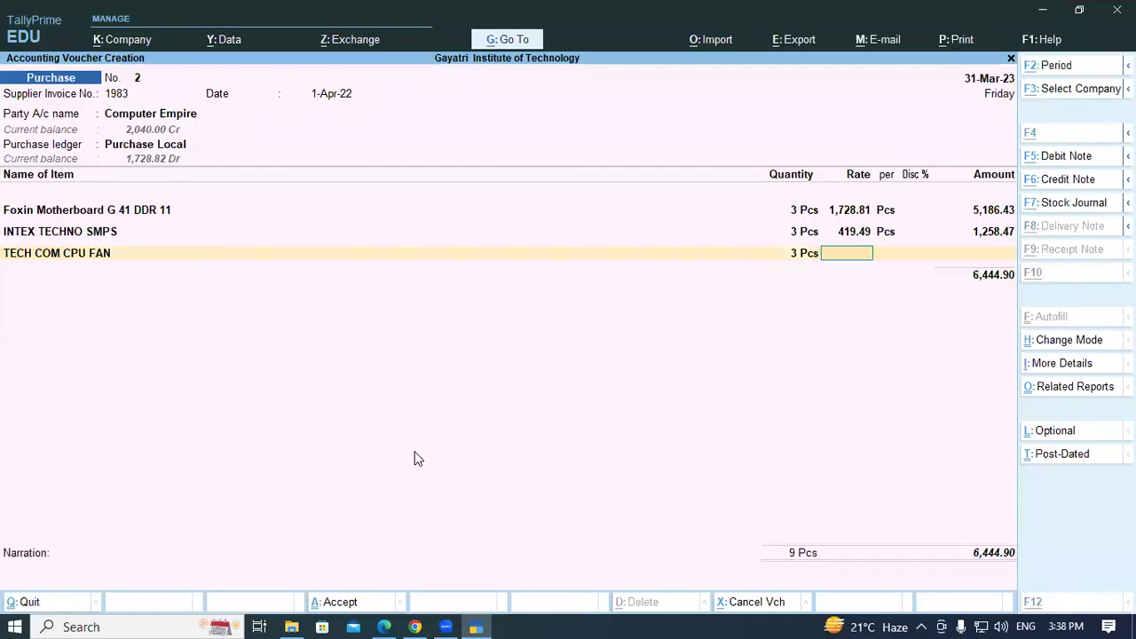
Set the CPU fan's rate to 135.59 per Pcs from the invoice and finish the item list
key("alt+Tab")
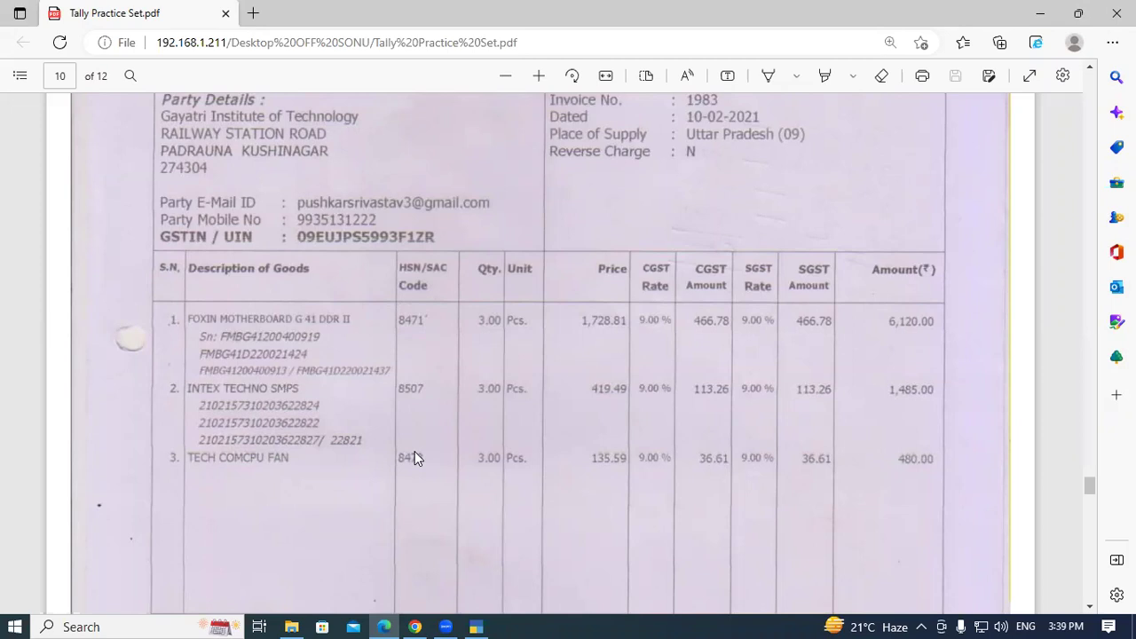
key("alt+Tab")
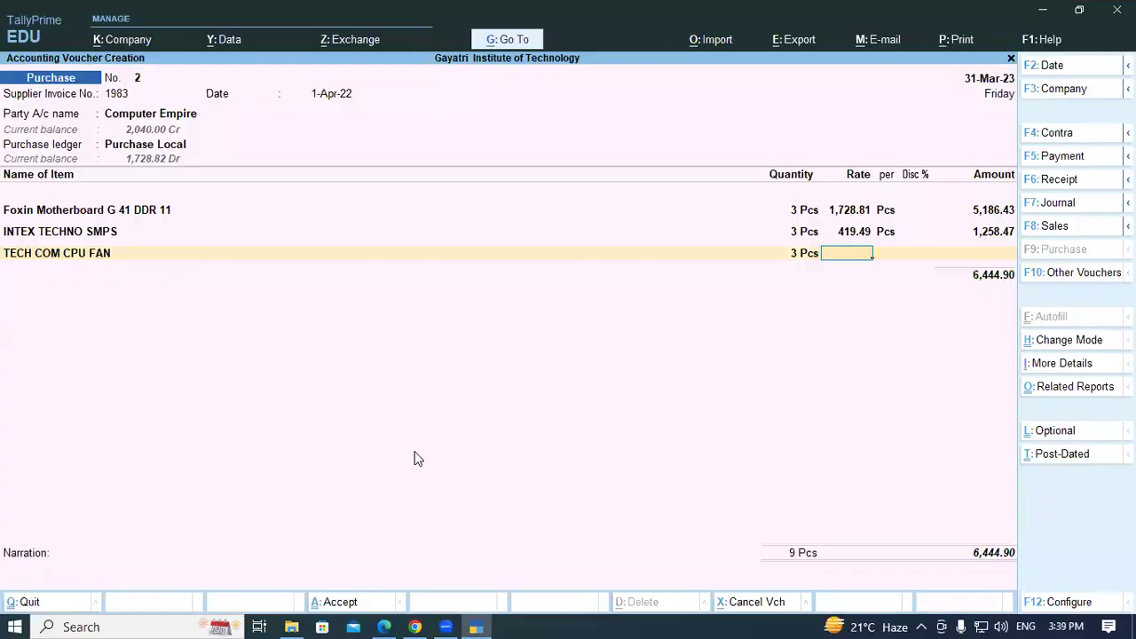
key("alt+Tab")
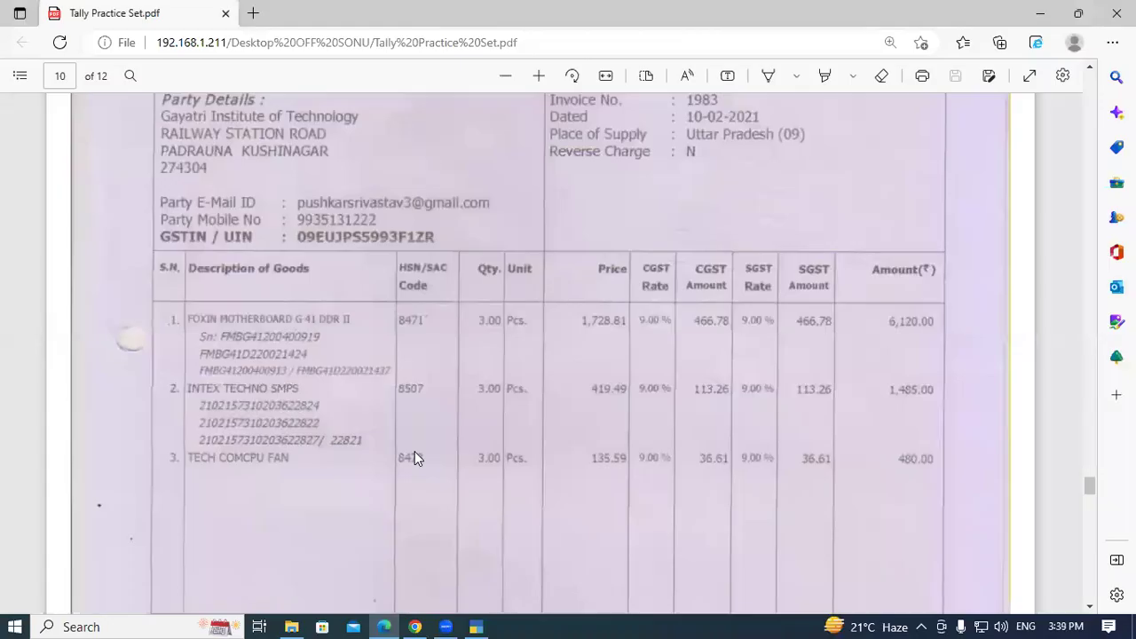
key("alt+Tab")
type("135.2")
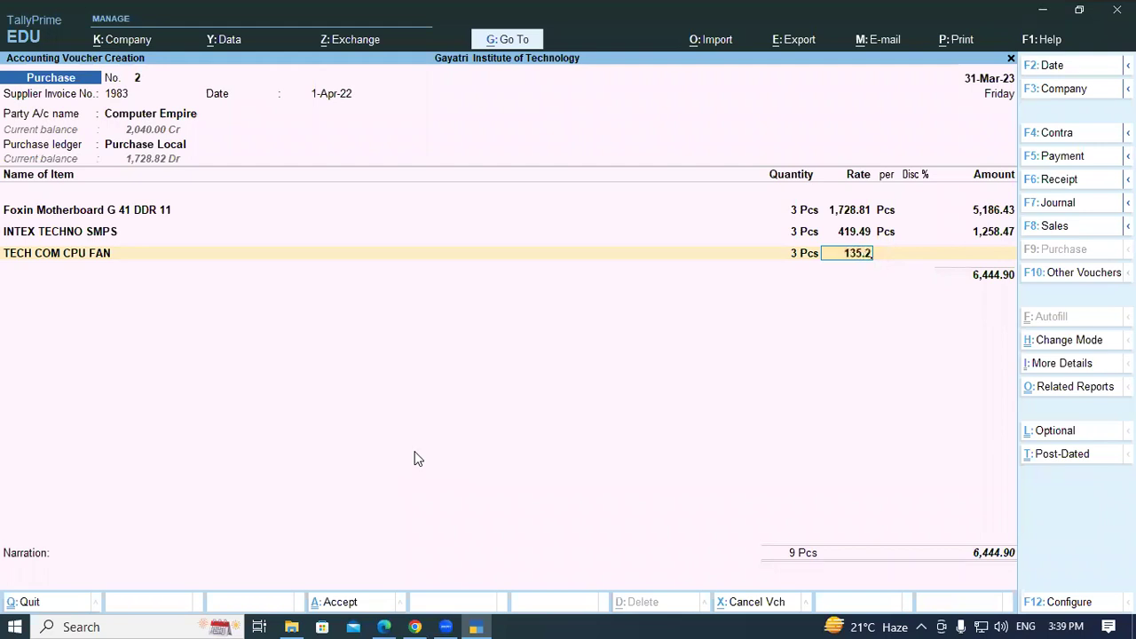
key("BackSpace")
type("59")
key("Return")
key("Return")
key("Return")
Glance at the invoice's tax columns, then add the Central Tax and State Tax ledgers with their calculated amounts
key("alt+Tab")
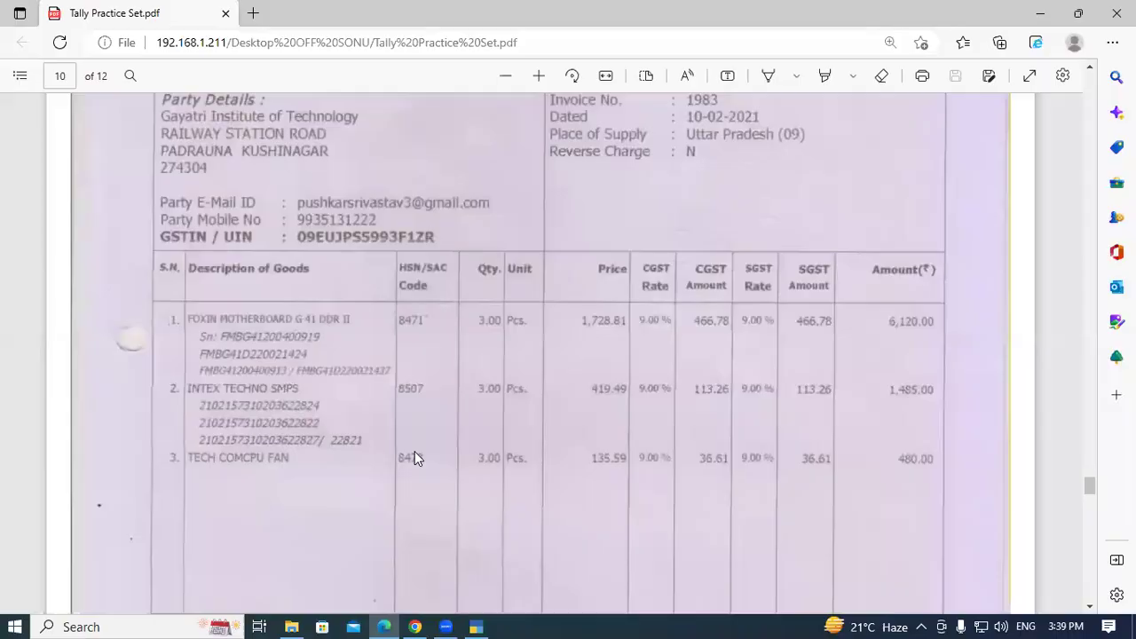
key("alt+Tab")
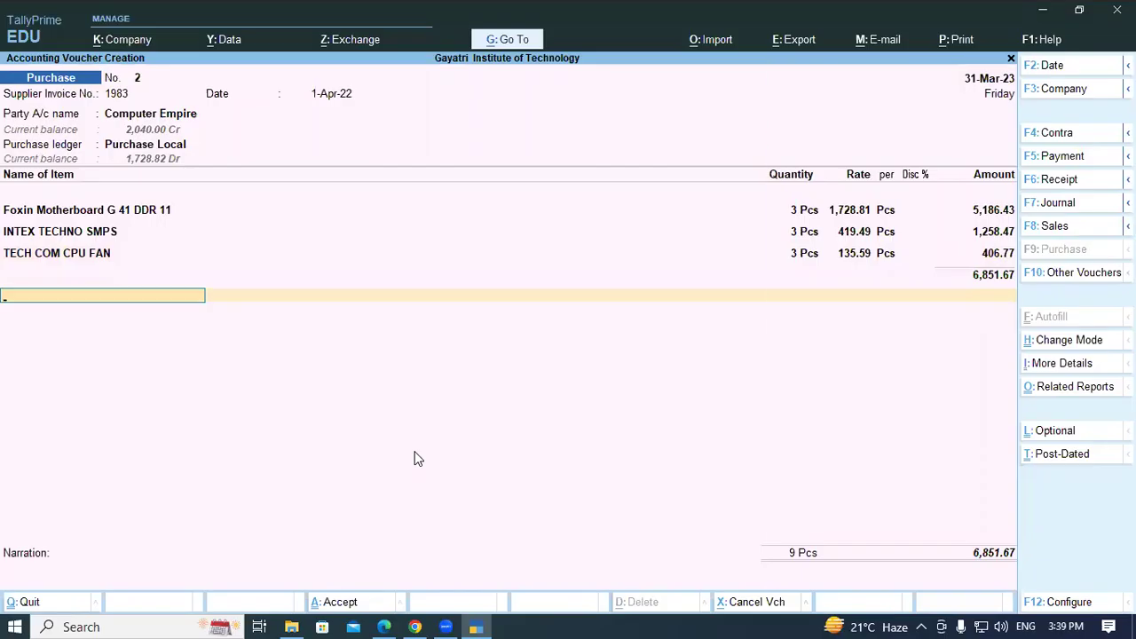
type("CEN")
key("Return")
key("Return")
type("STA")
key("Return")
key("Return")
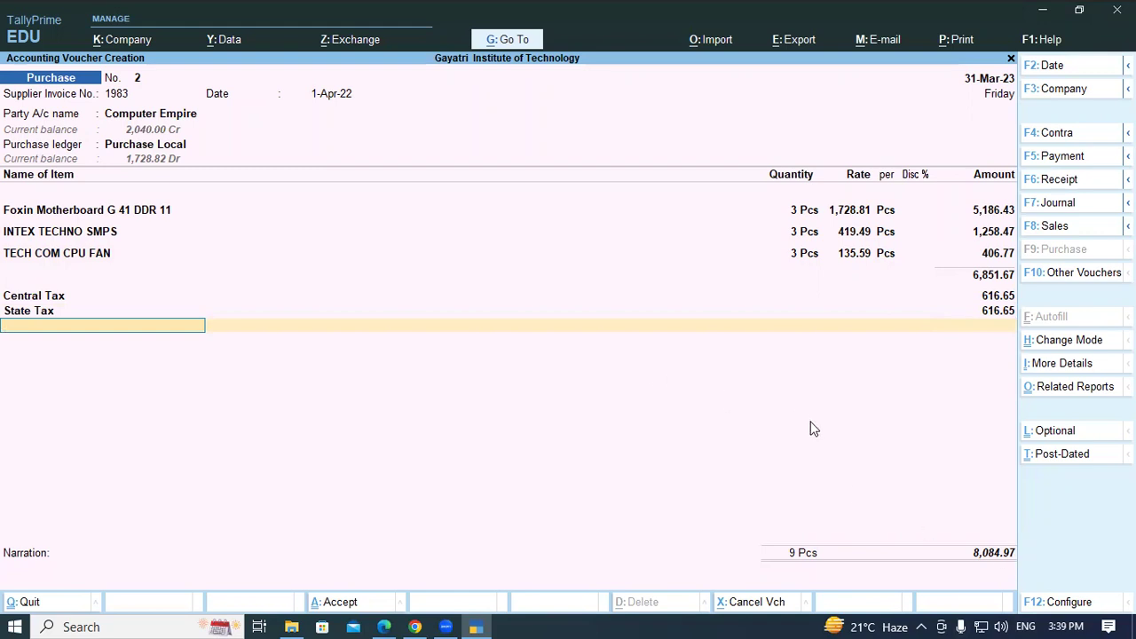
Add the Round Off ledger below the taxes with its calculated amount
type("ROU")
key("Return")
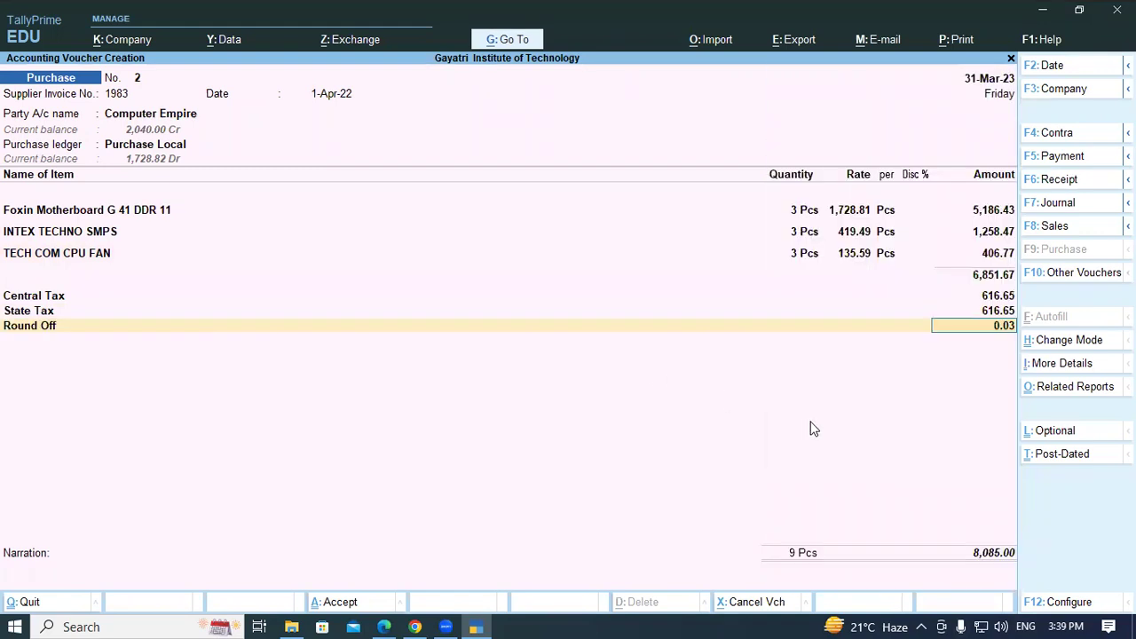
key("Return")
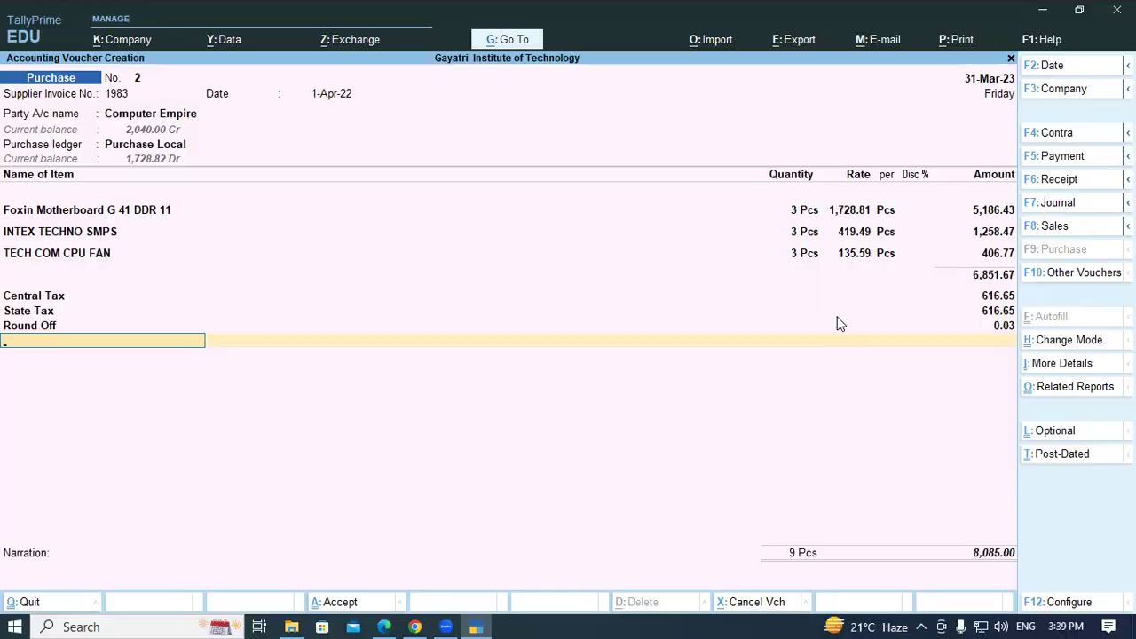
Compare the voucher with the grand total and goods lines of invoice 1983 in the PDF, and save the purchase voucher
key("alt+Tab")
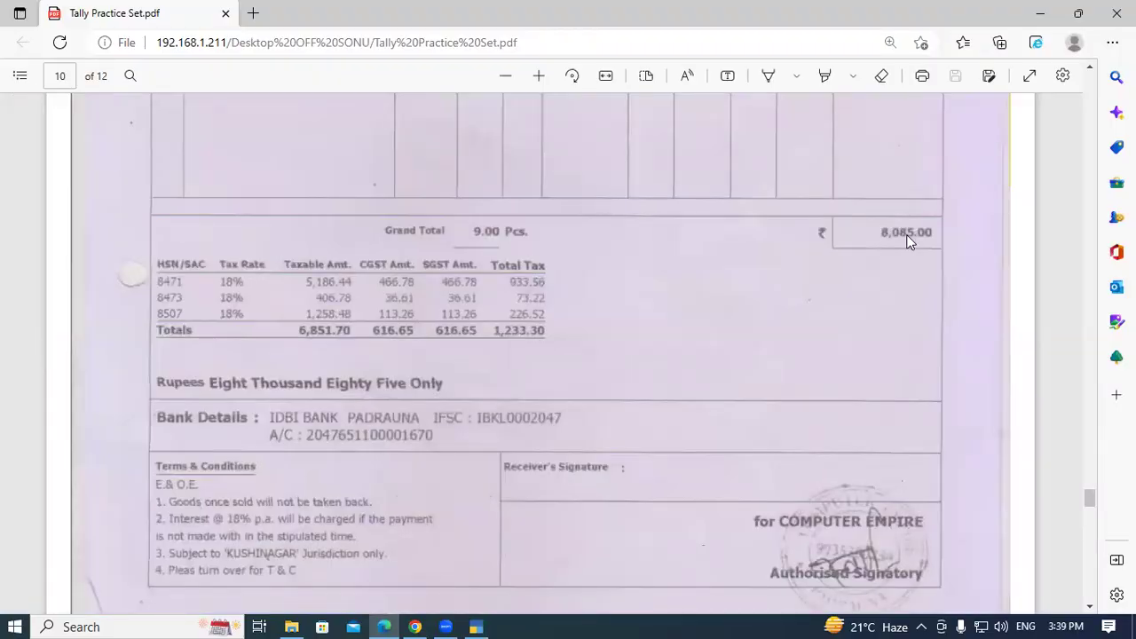
scroll(741, 260, "up", 5)
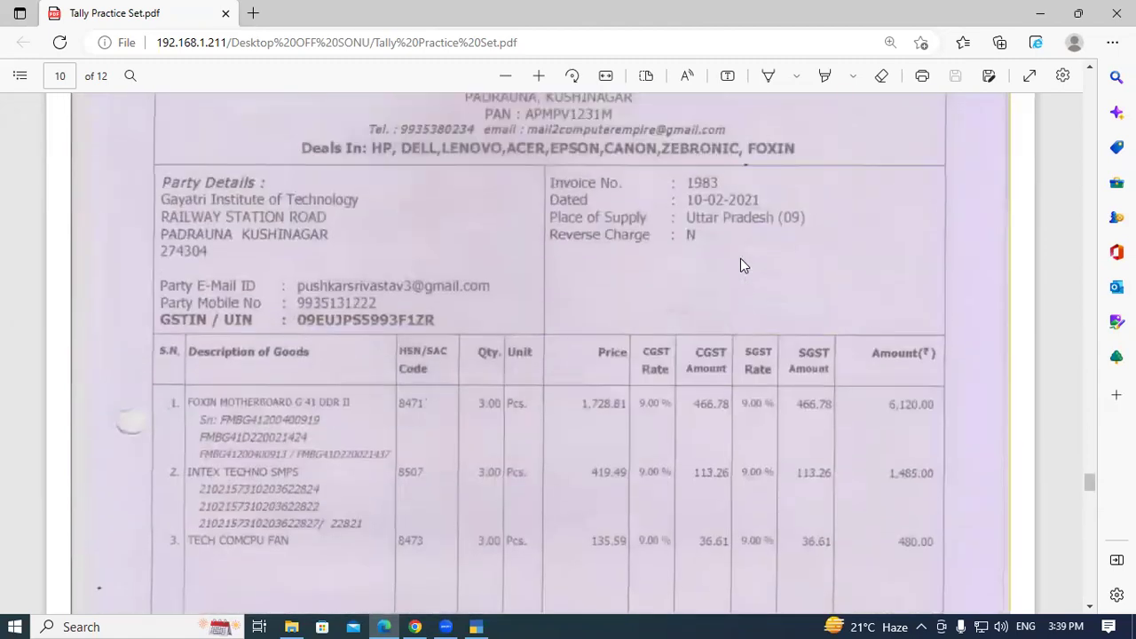
key("alt+Tab")
key("ctrl")
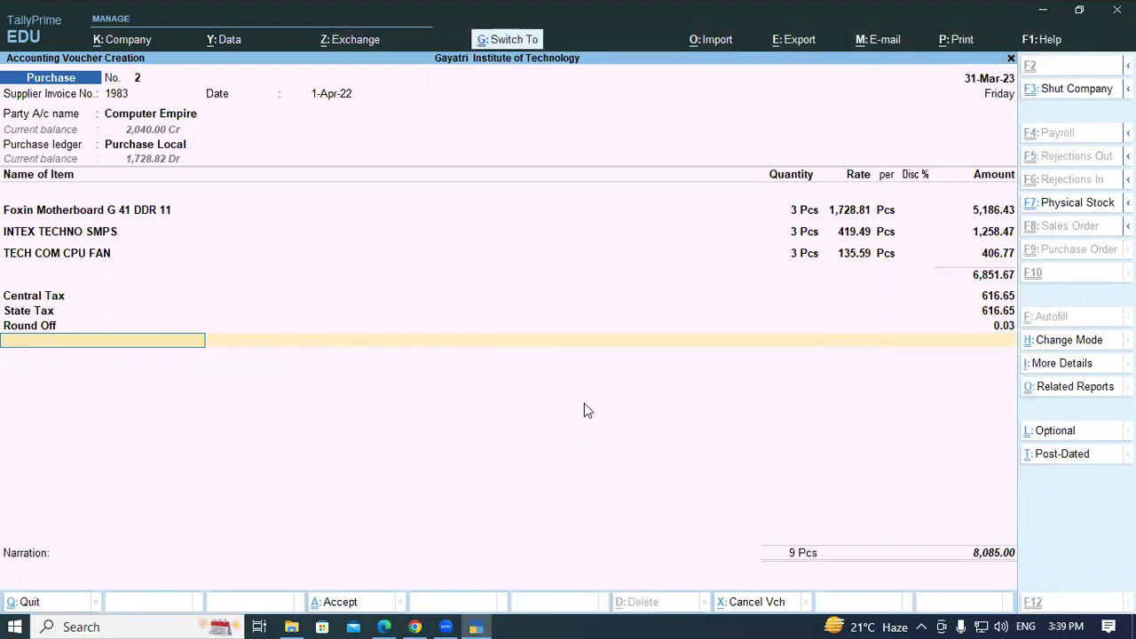
key("ctrl+a")
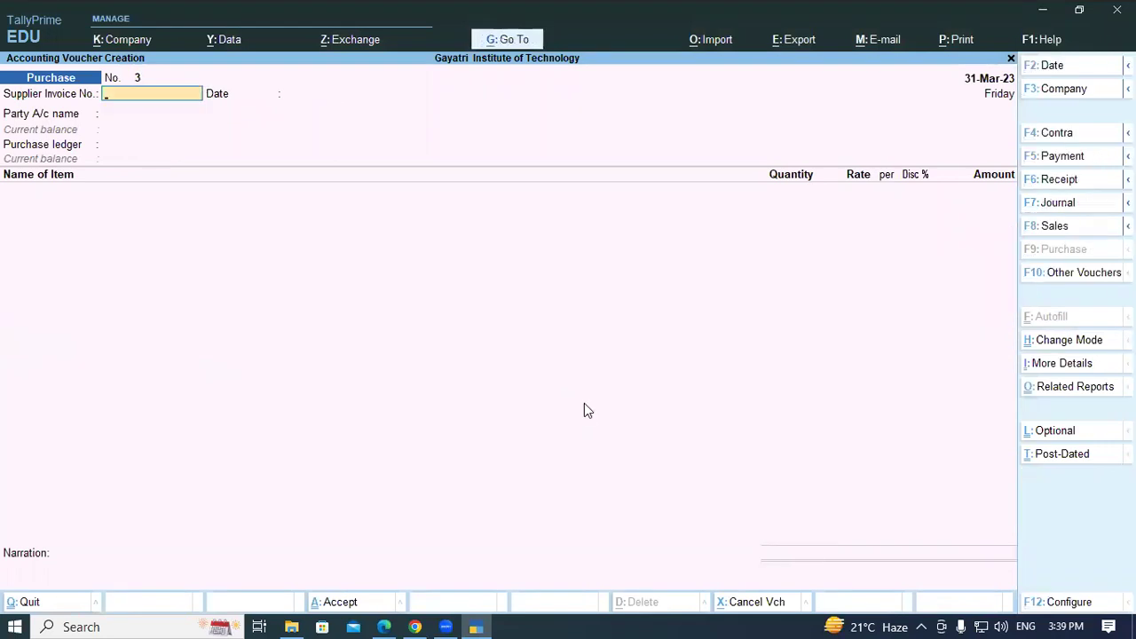
Reopen the saved purchase voucher for invoice 1983 and examine its enlarged print preview
key("Page_Up")
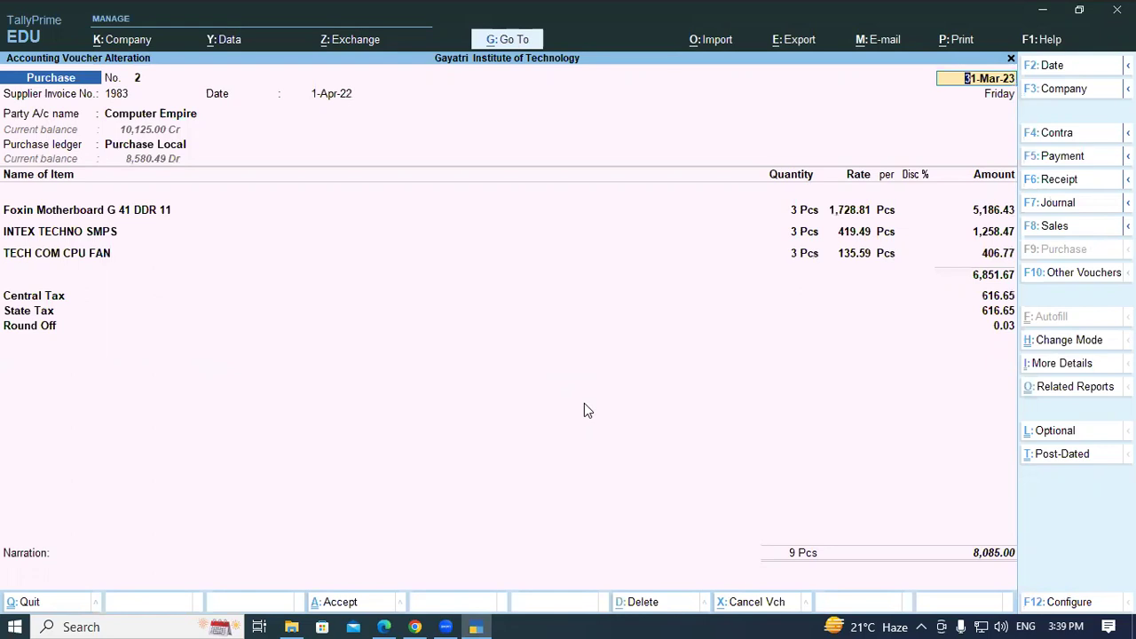
key("alt+p")
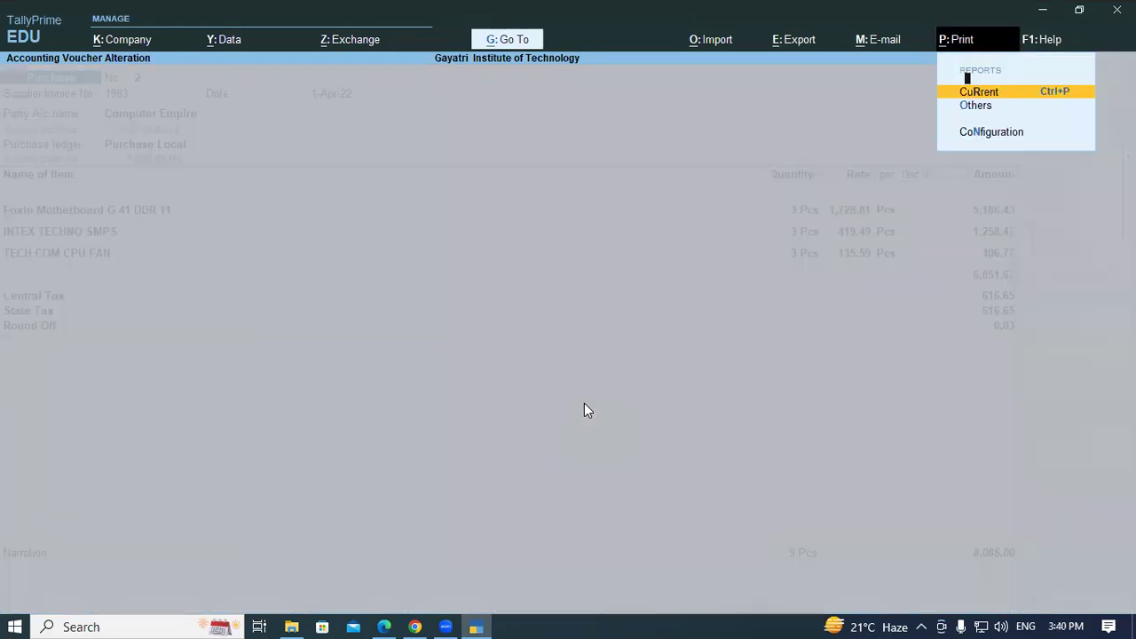
key("Return")
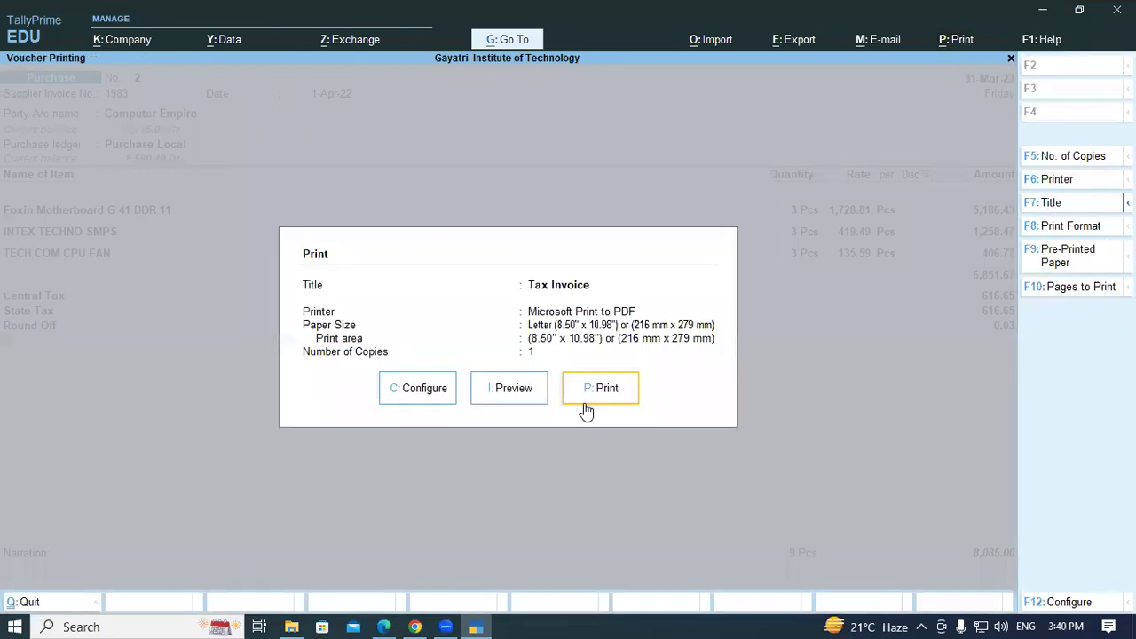
left_click(502, 397)
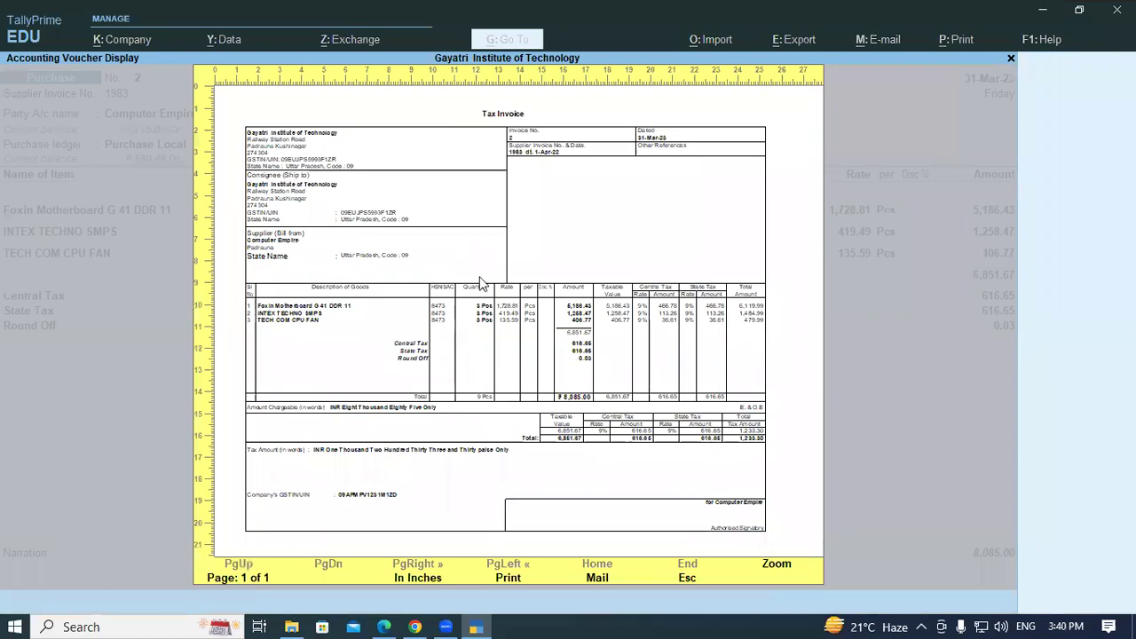
left_click(777, 567)
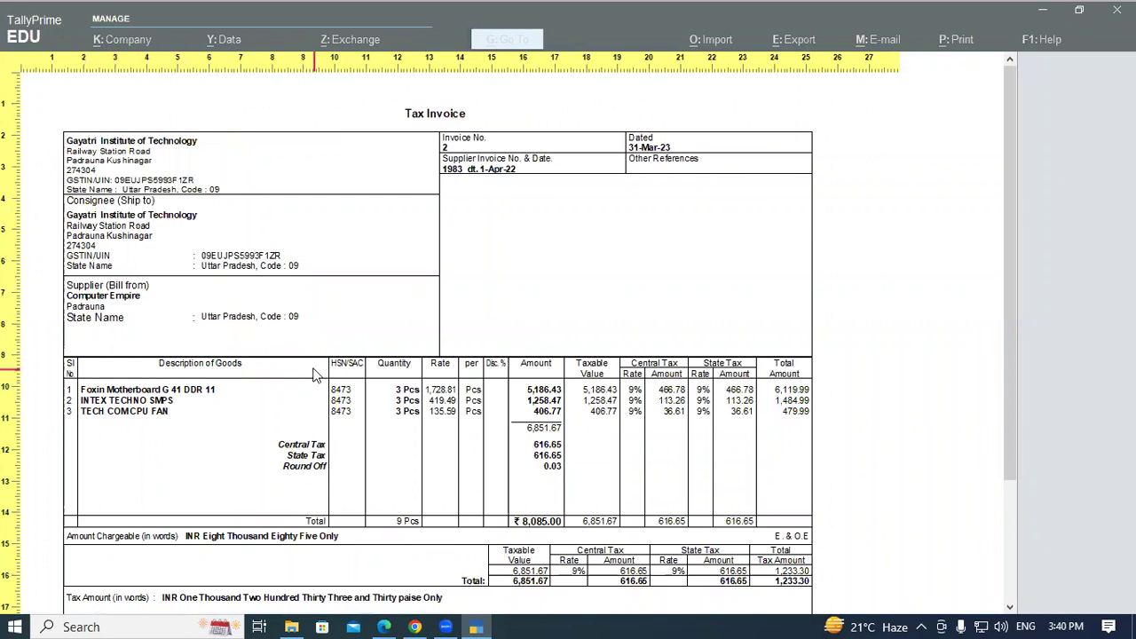
Close the preview and set the voucher print configuration's display name for stock items to Name (Part No.)
key("Escape")
key("Escape")
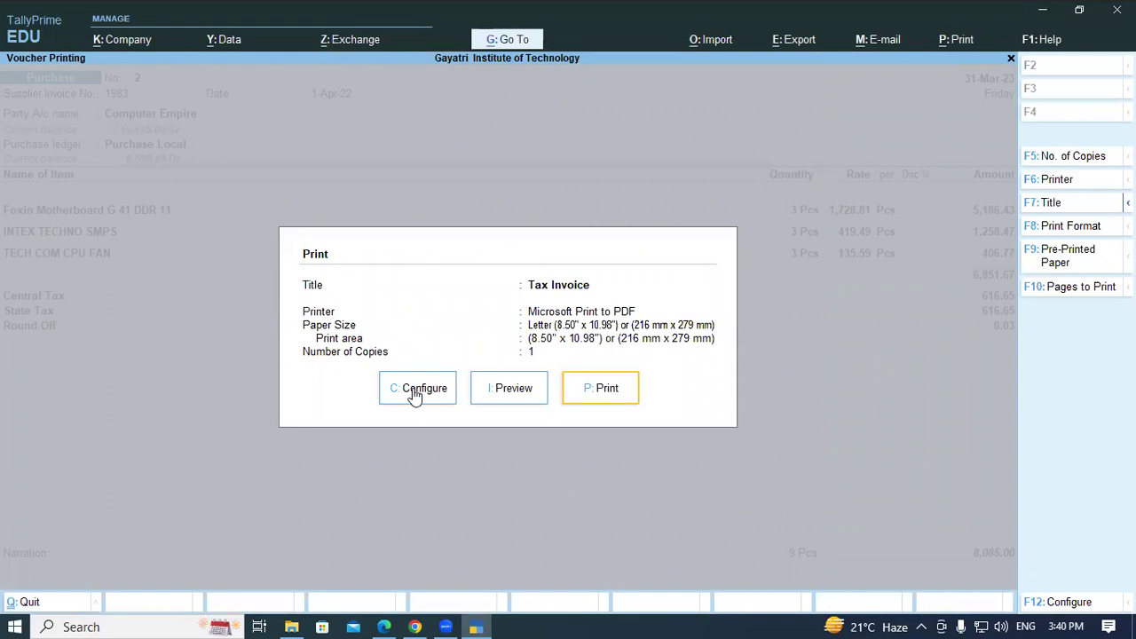
left_click(413, 393)
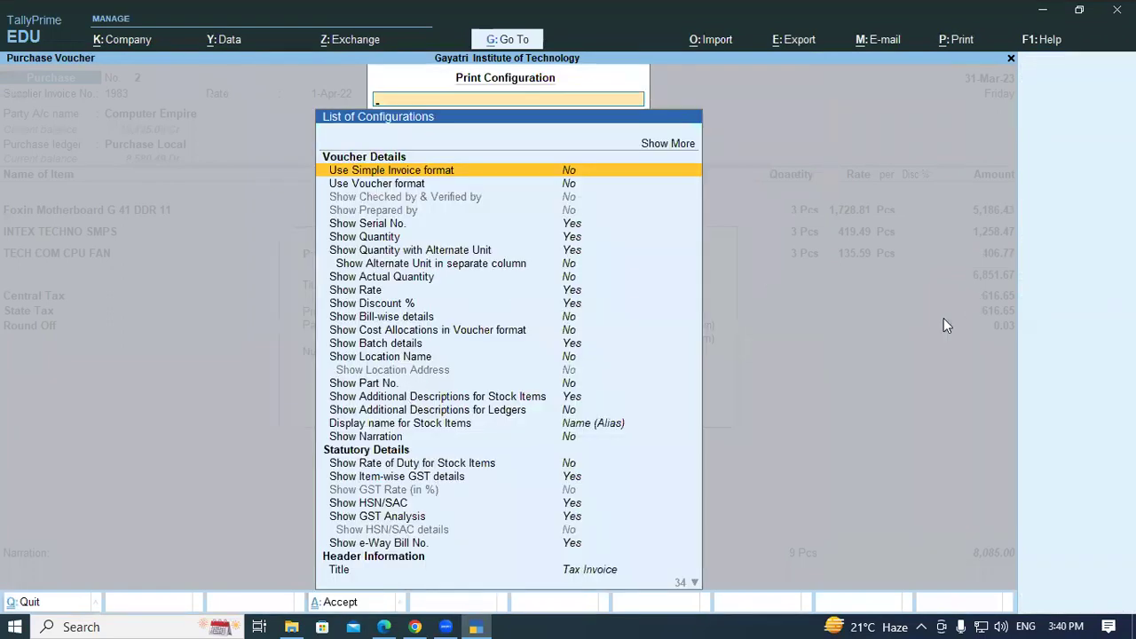
key("Down")
key("Down")
key("Down")
key("Down")
key("Down")
key("Down")
key("Down")
key("Down")
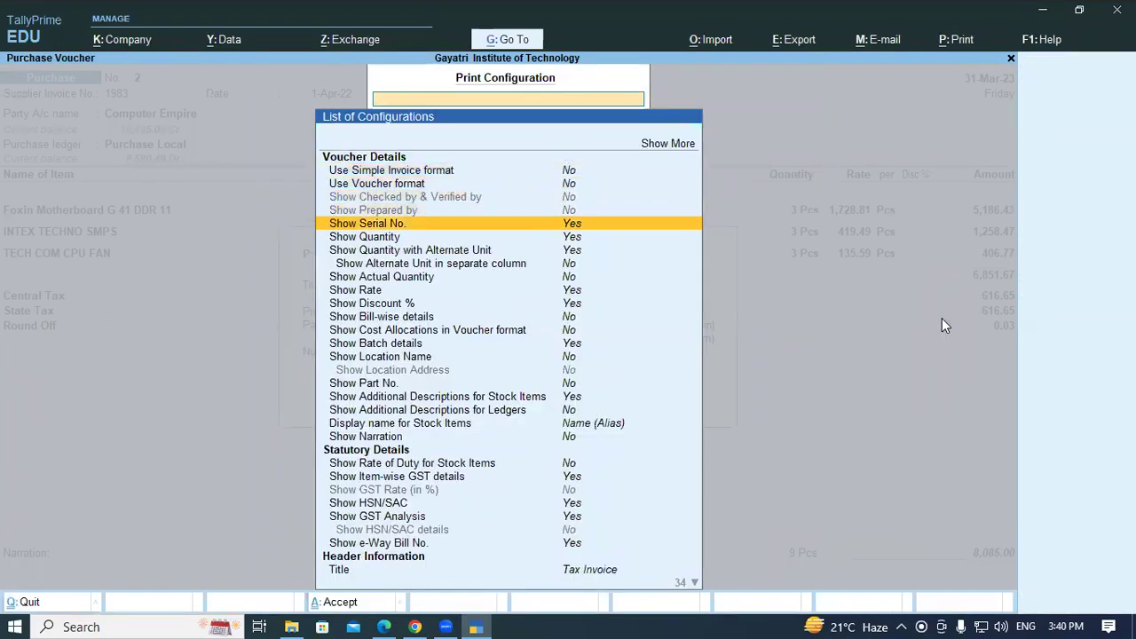
key("Down")
key("Down")
key("Down")
key("Down")
key("Down")
key("Down")
key("Down")
key("Down")
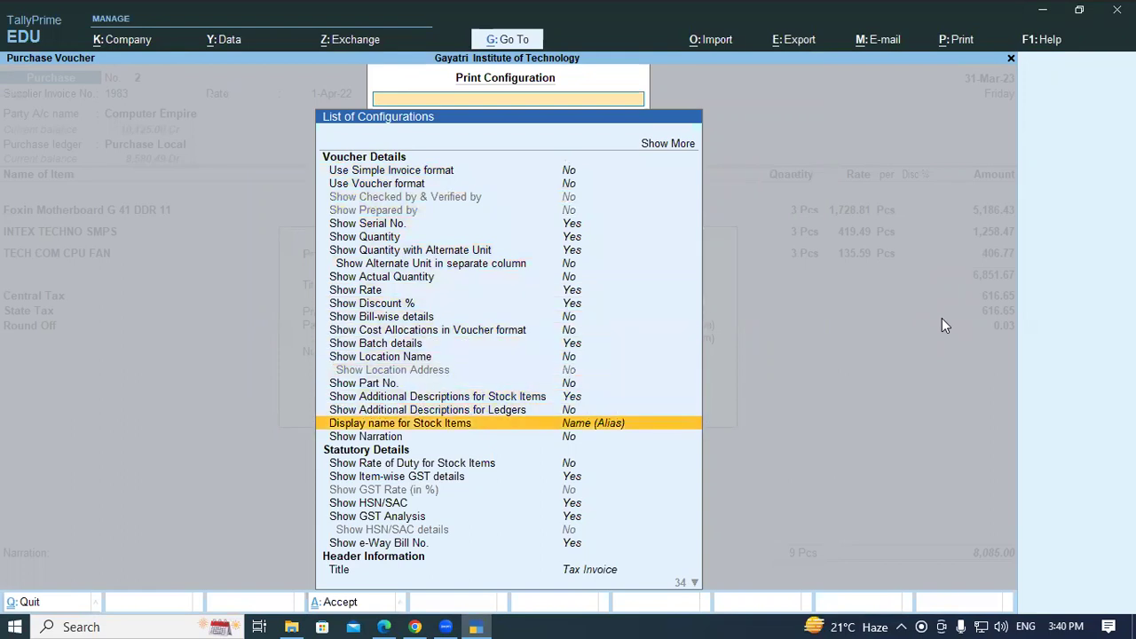
key("Return")
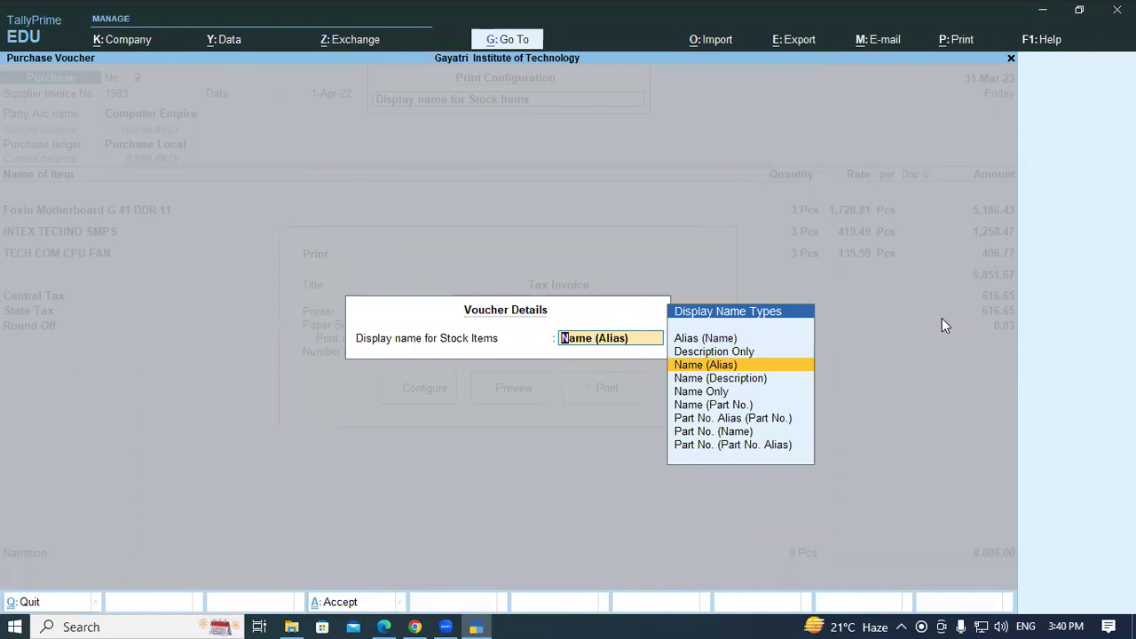
key("Down")
key("Down")
key("Down")
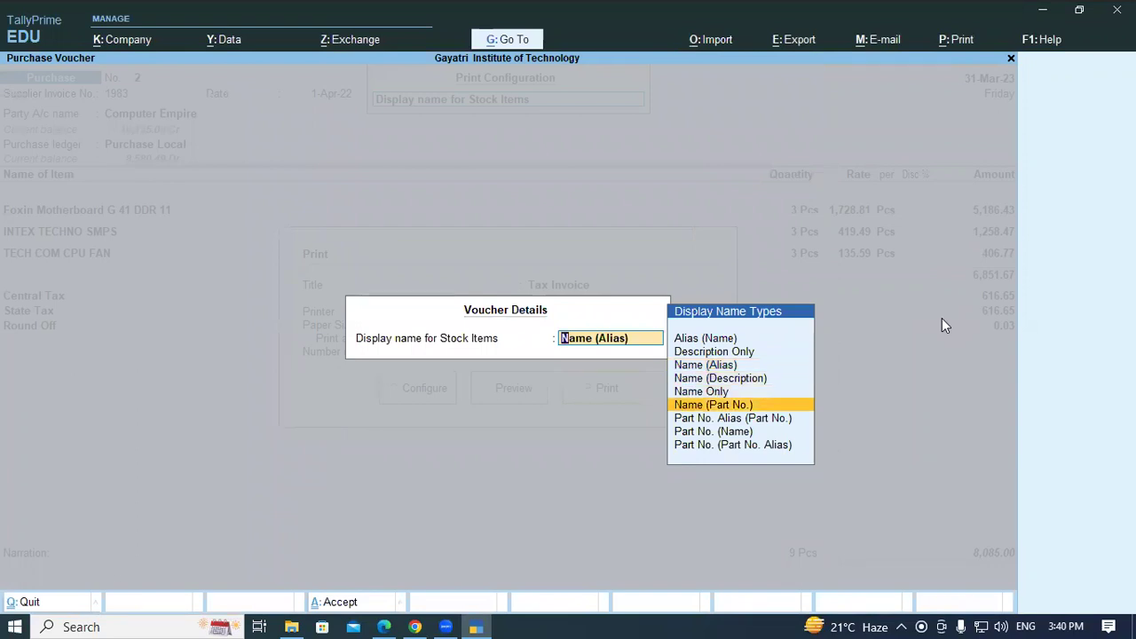
key("Return")
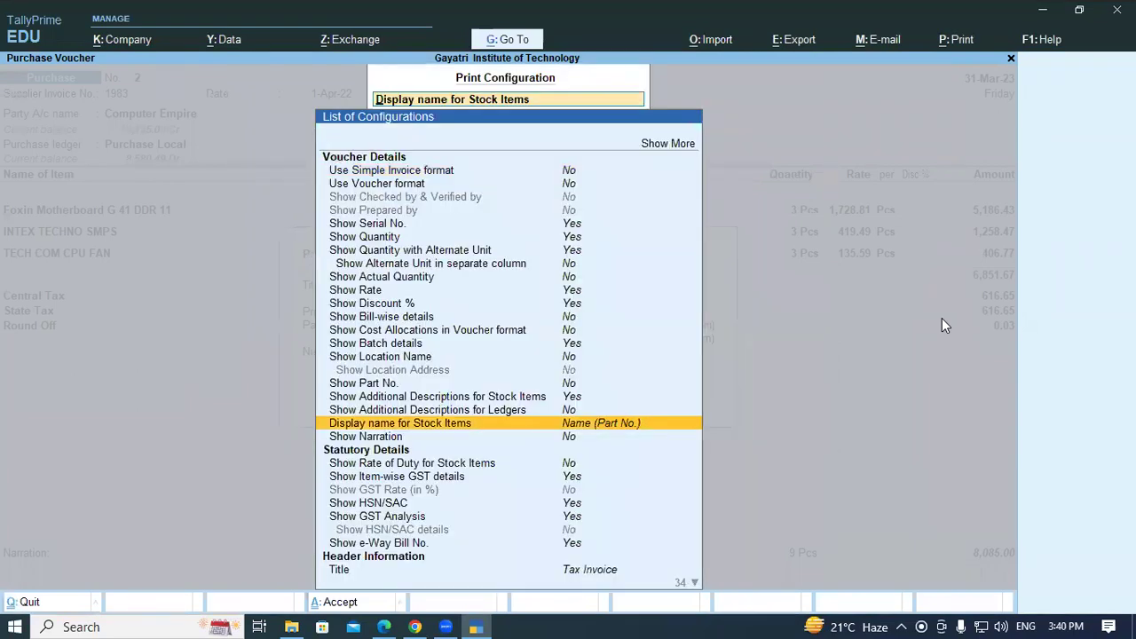
key("ctrl+a")
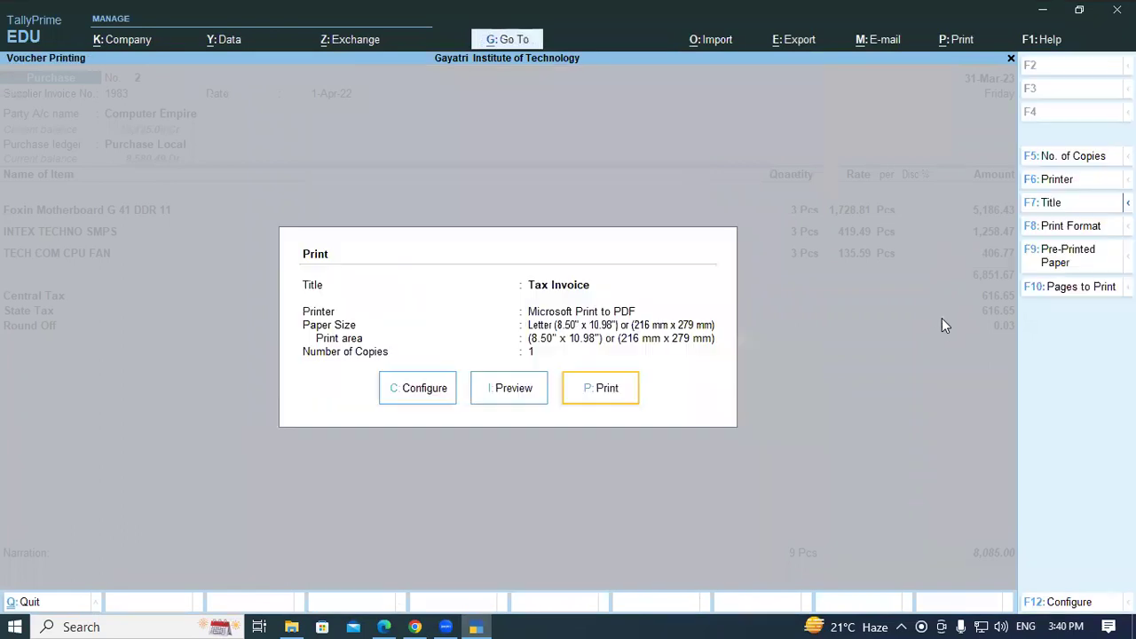
Preview the purchase invoice, enlarge it to check the part numbers beside the goods names, and return to the voucher
left_click(515, 395)
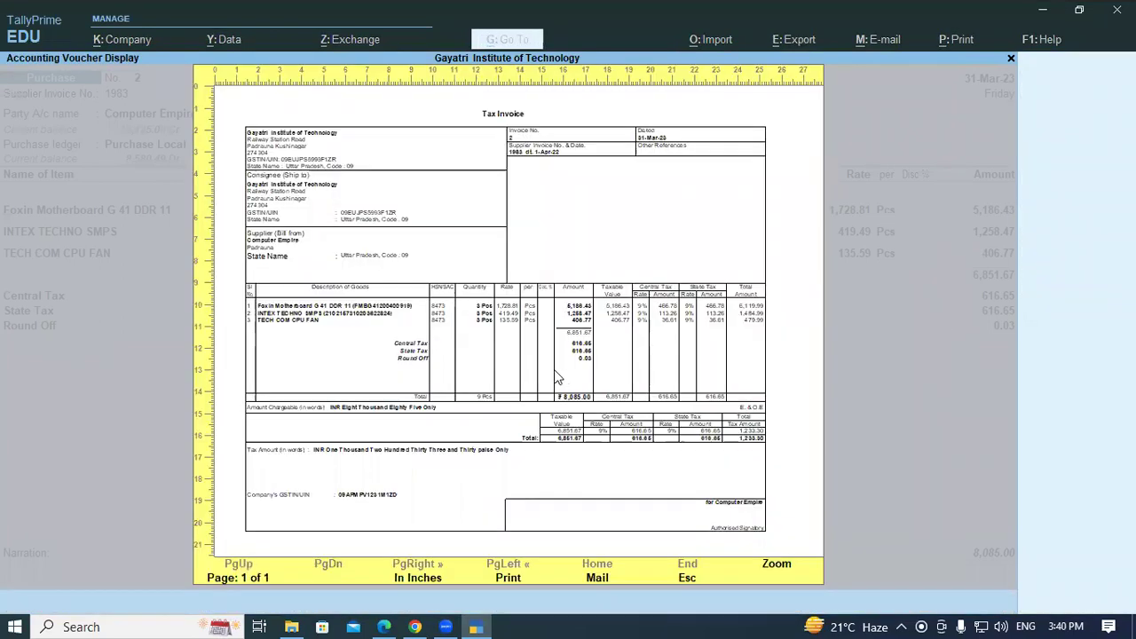
left_click(776, 565)
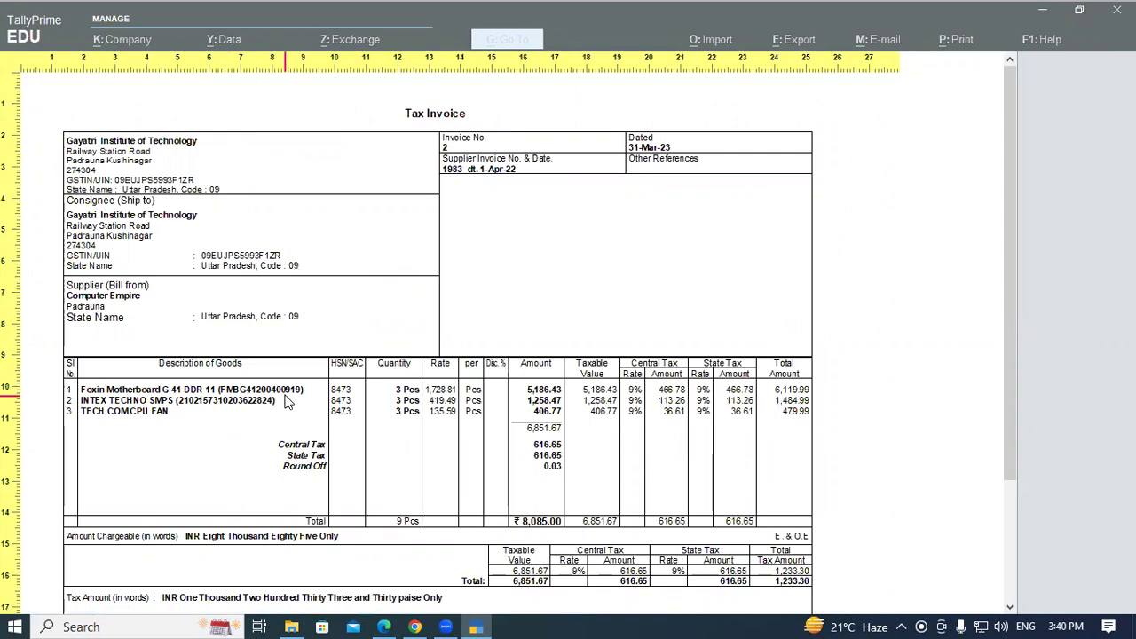
left_click(906, 326)
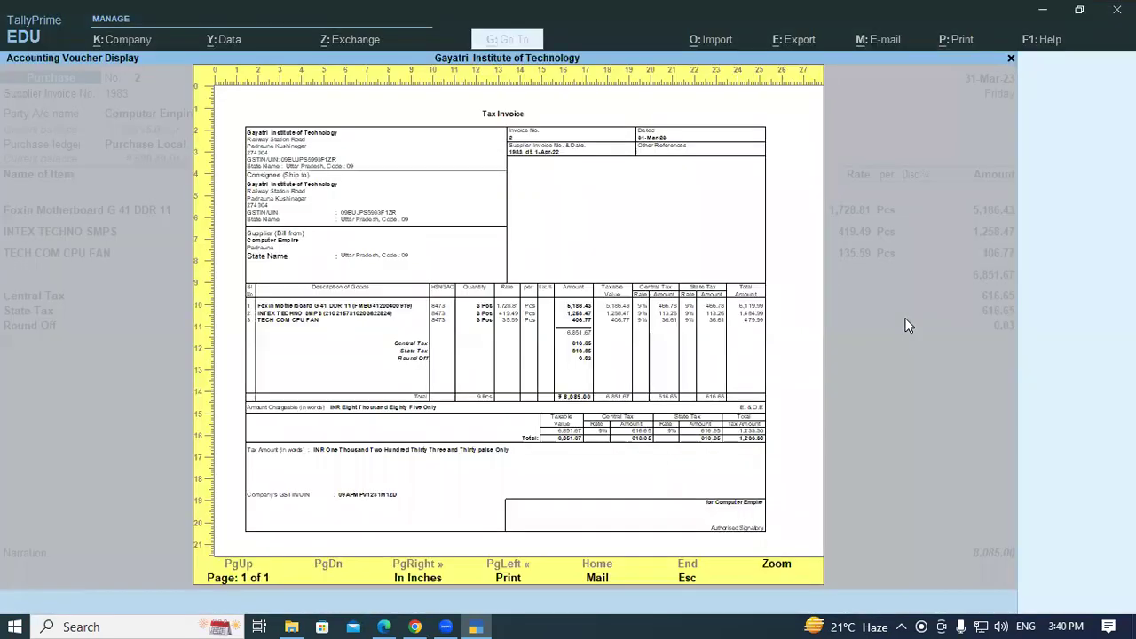
key("Escape")
key("Escape")
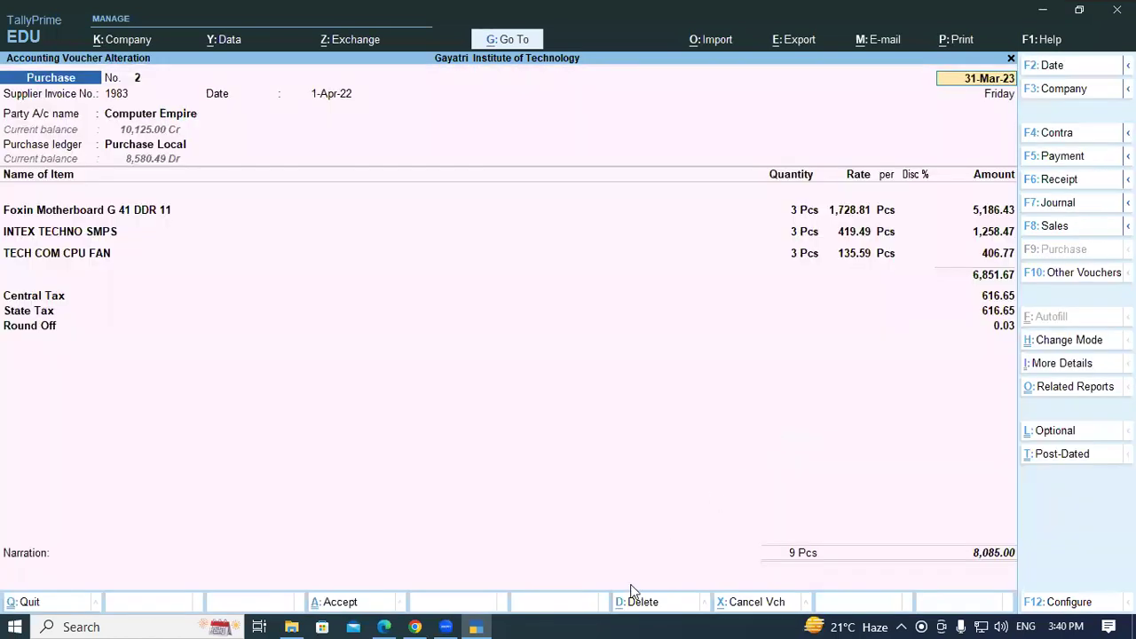